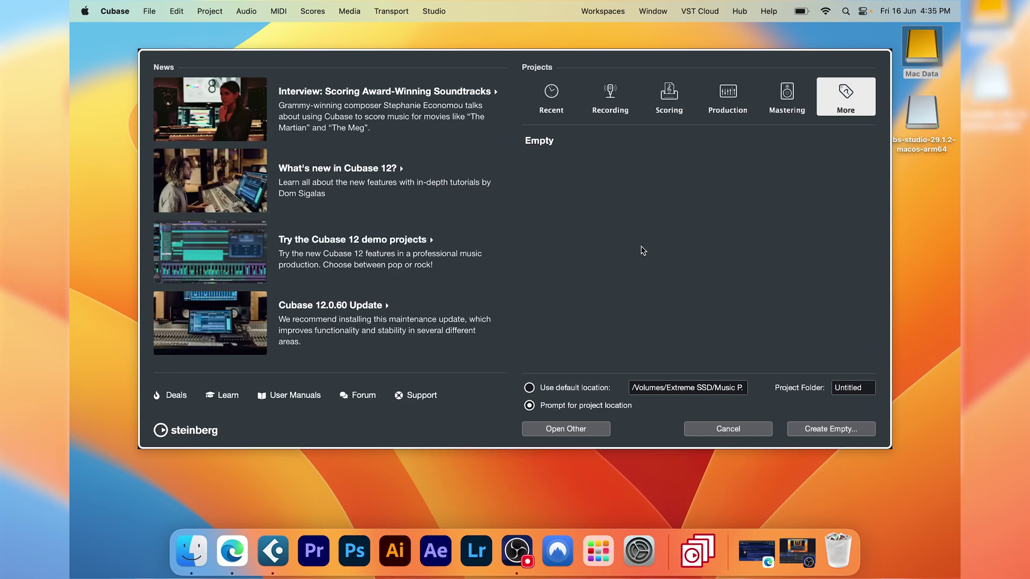
Step: Create an empty project in the Cubase Projects folder and show the MixConsole in the lower zone
click(828, 429)
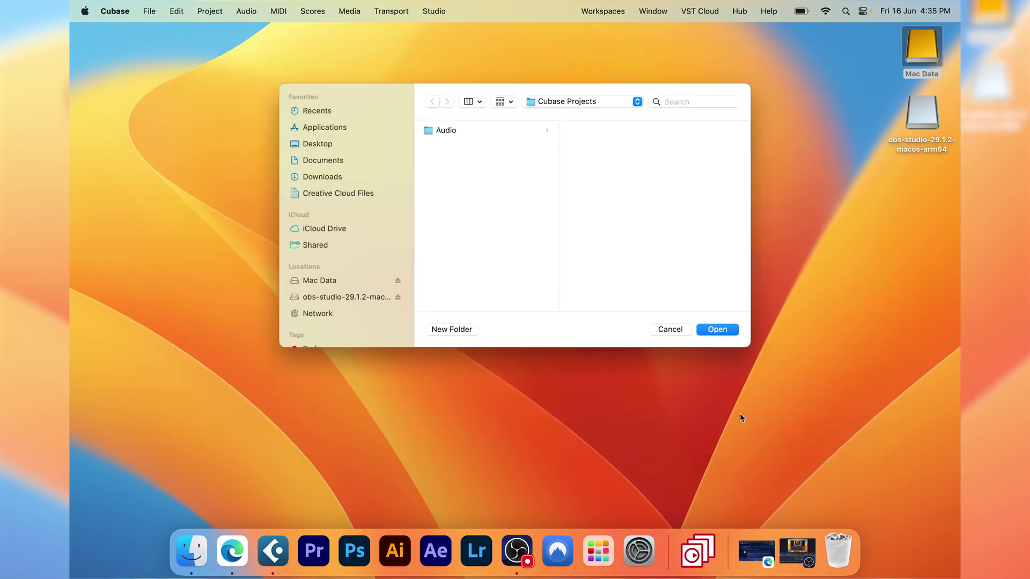
click(727, 333)
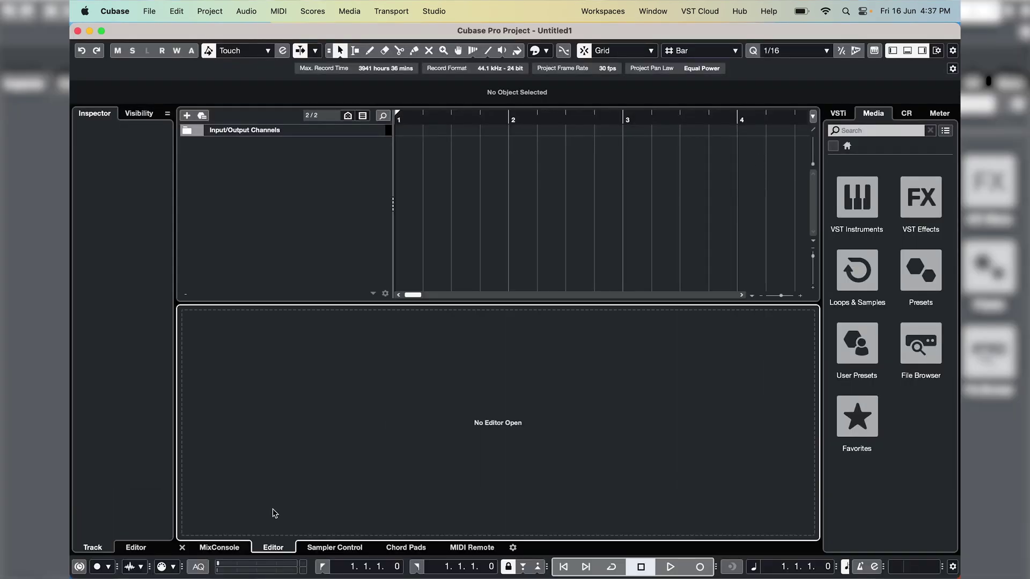
click(233, 548)
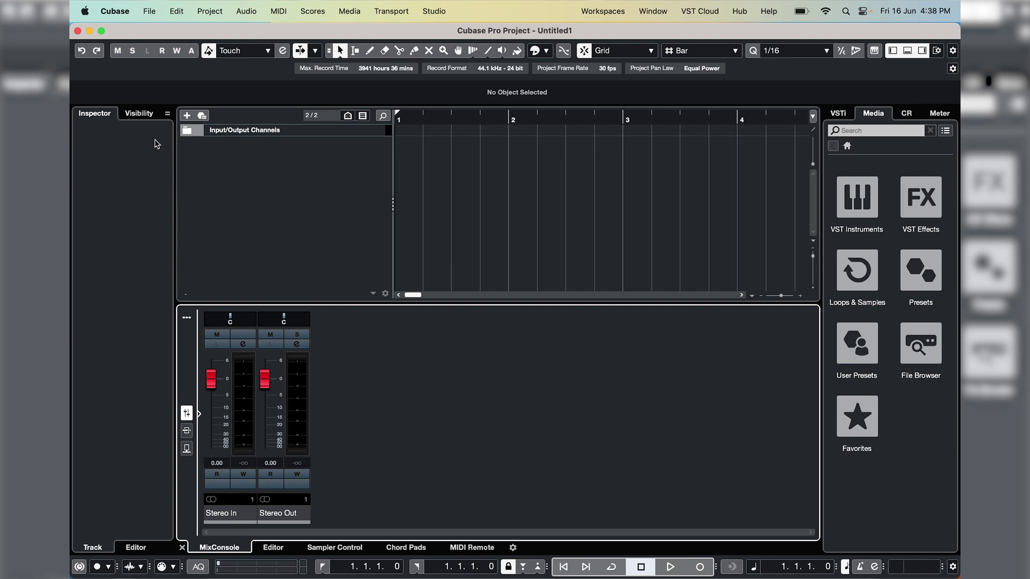
Step: Expand the Input/Output Channels in the visibility zones and lock the Stereo Out channel to the right side of the mixer
click(139, 114)
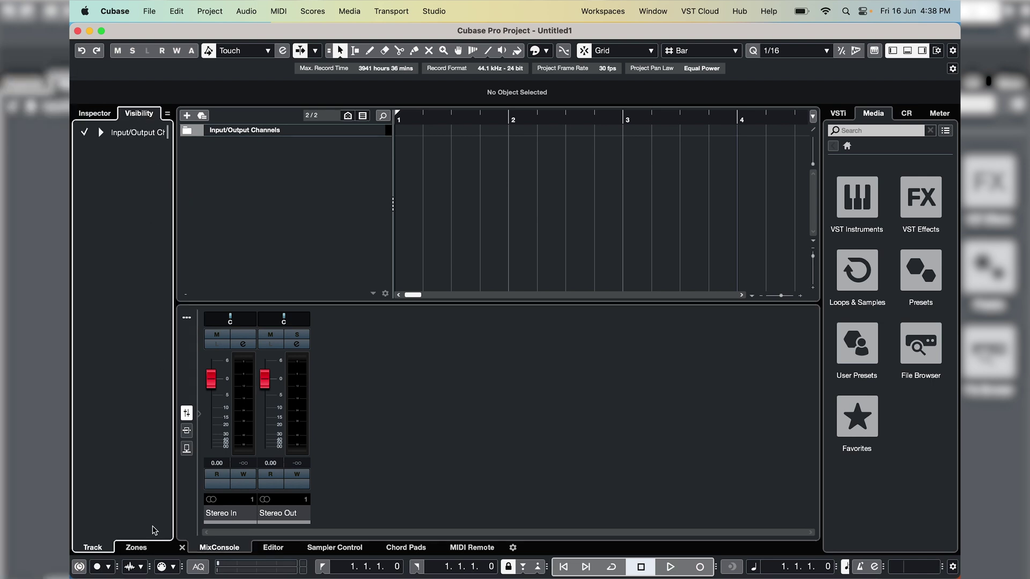
click(143, 547)
click(114, 147)
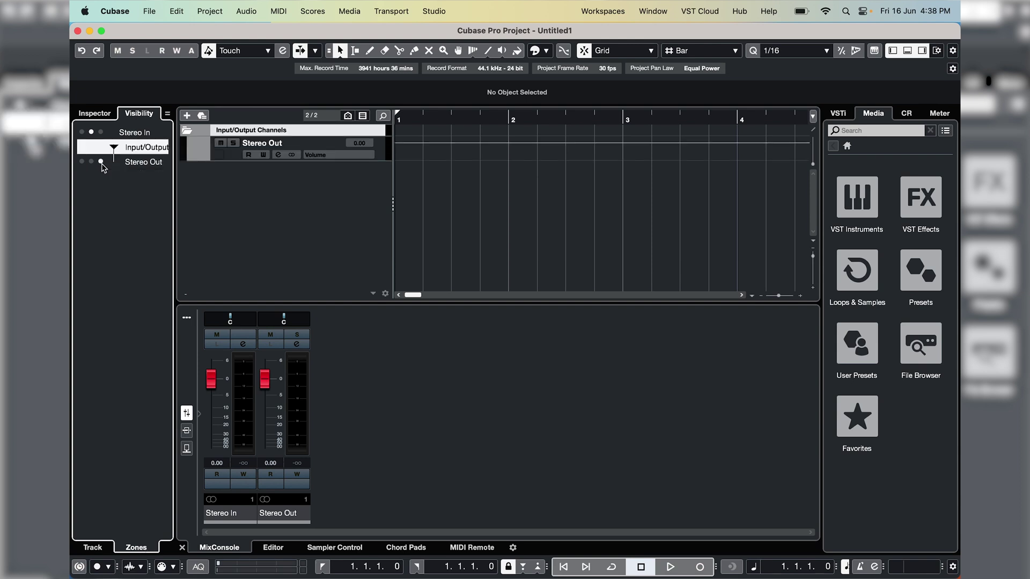
click(100, 161)
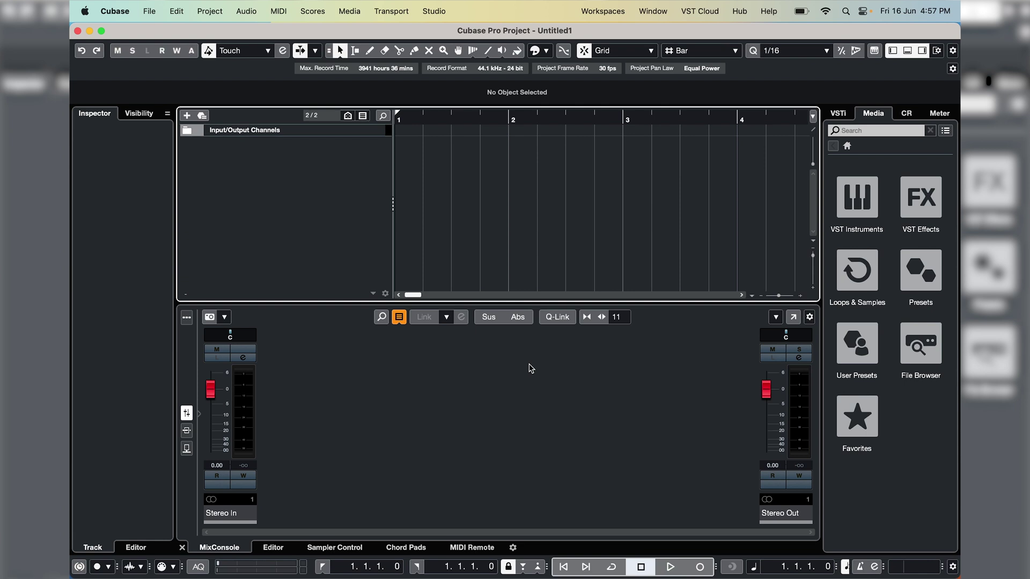
Step: Add eight folder tracks to the project
right_click(294, 165)
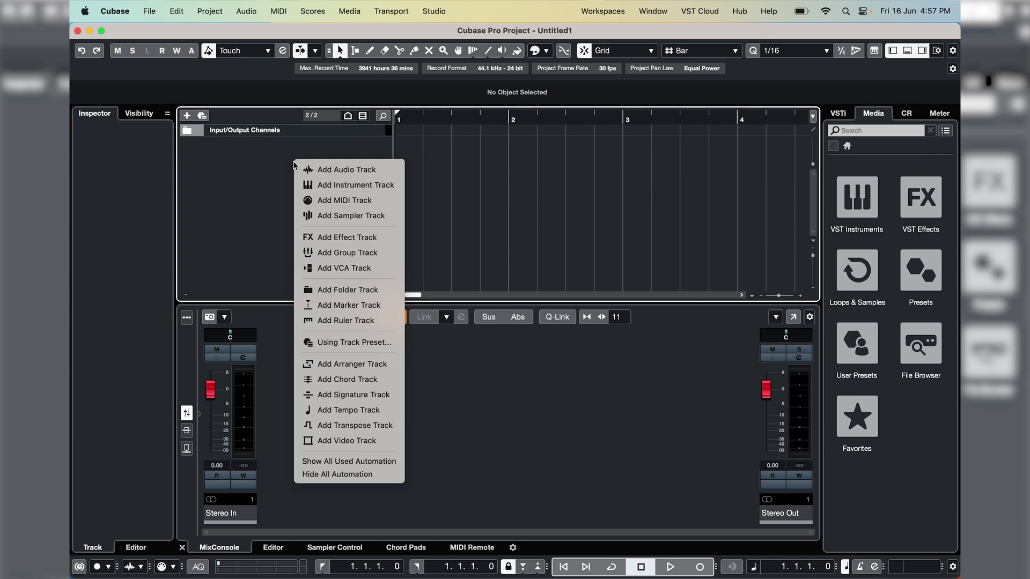
click(377, 297)
click(603, 206)
click(604, 207)
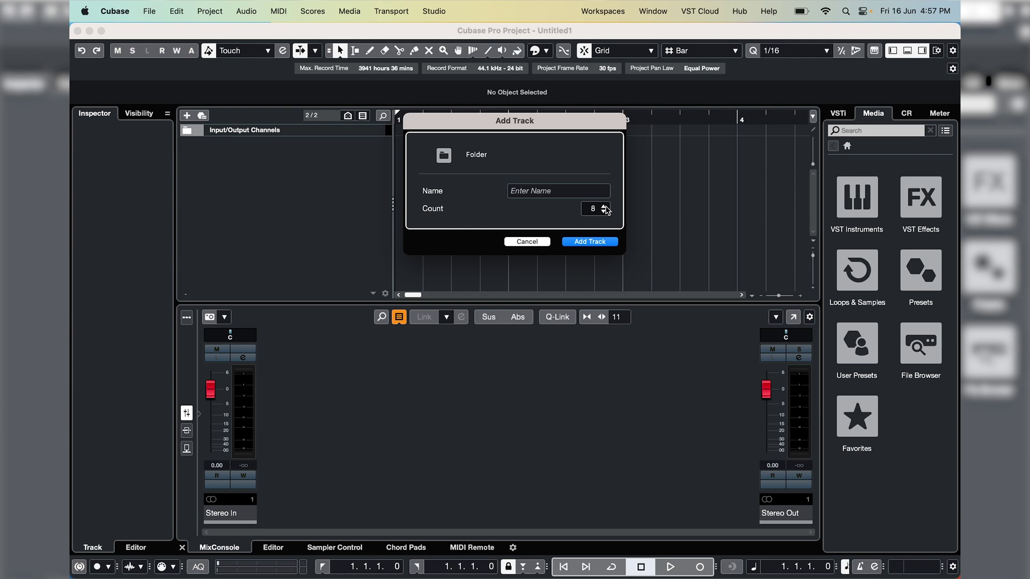
click(599, 242)
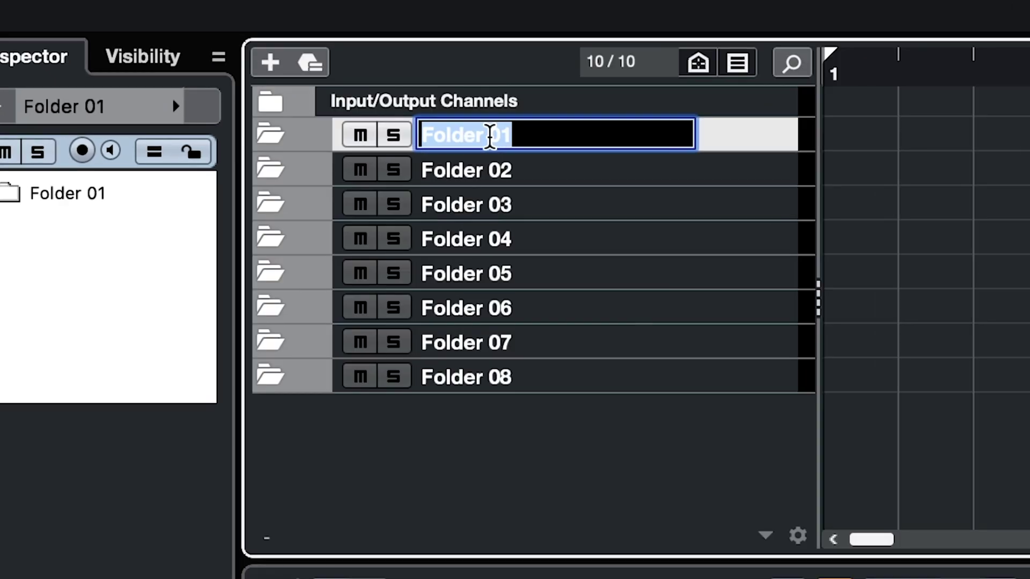
Step: Rename the eight folder tracks in order as Drums, Bass, Harmony, Melody, Vocals, FX, Ultility and Buses
text(Drums)
key(Return)
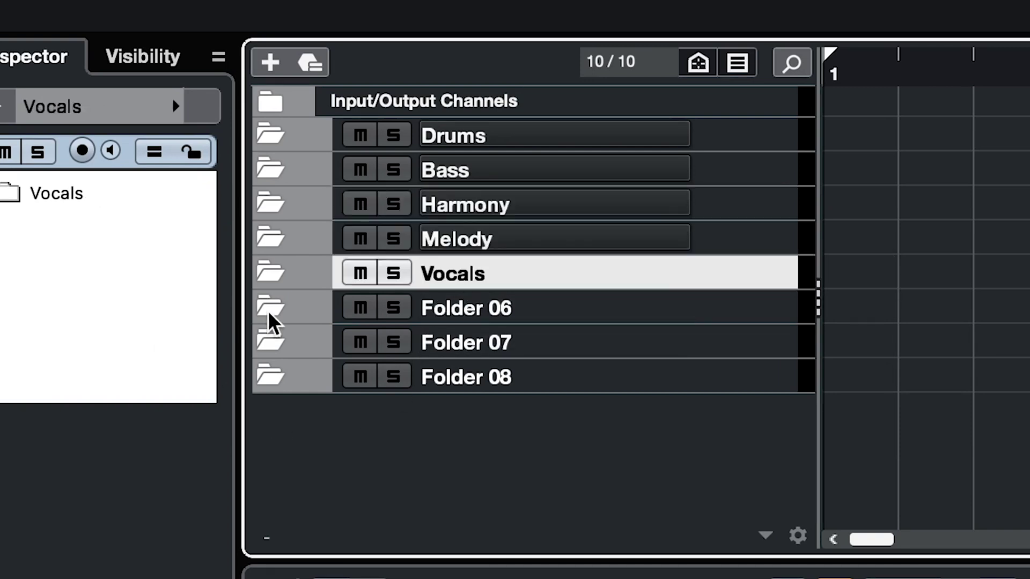
double_click(462, 317)
text(FX)
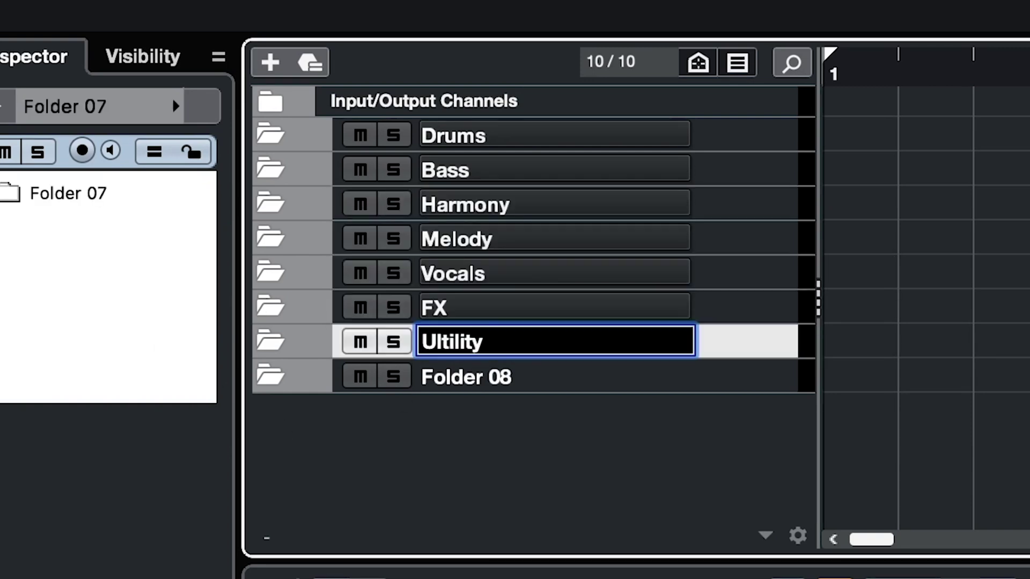
key(Return)
double_click(531, 376)
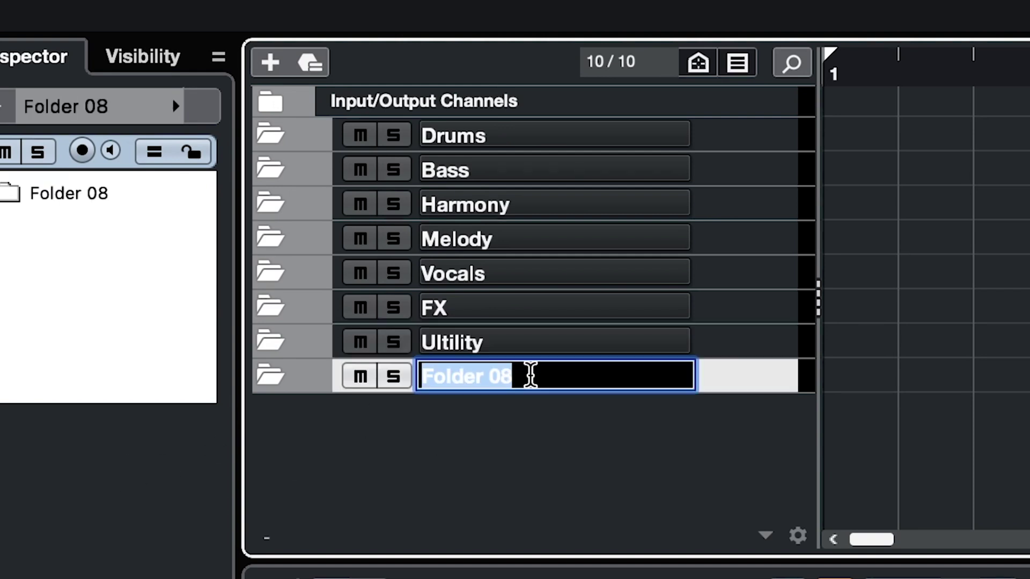
text(Buses)
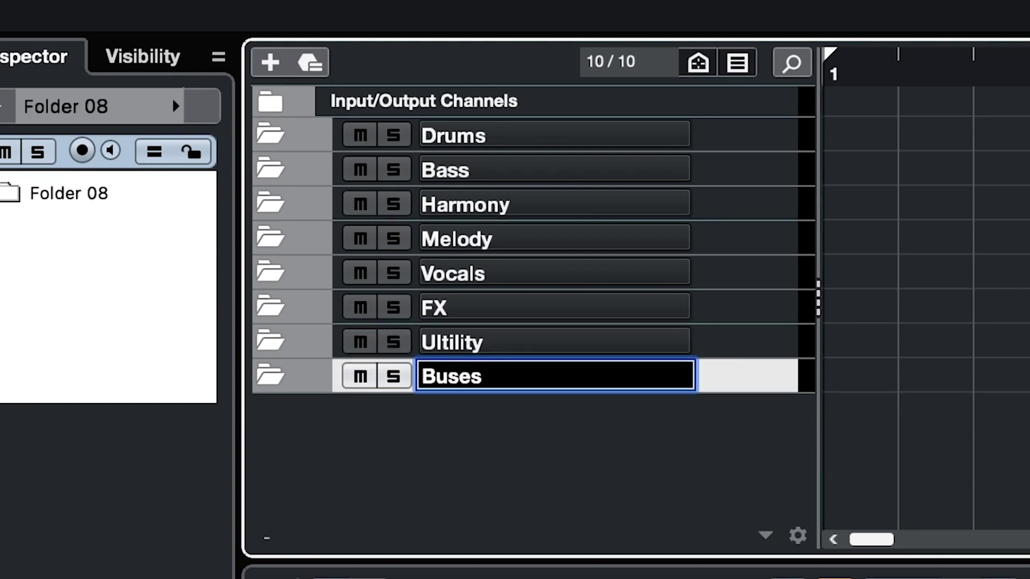
key(Return)
Step: Color the folder tracks: Drums red, Bass orange, Harmony yellow, Melody green, Vocals magenta, FX light blue and Buses blue
click(266, 129)
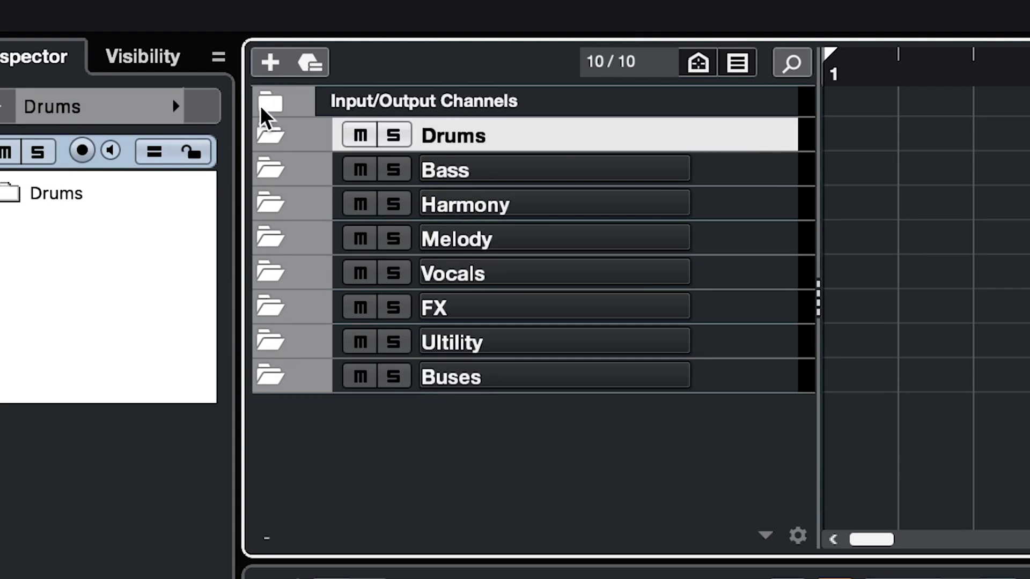
click(179, 110)
click(209, 203)
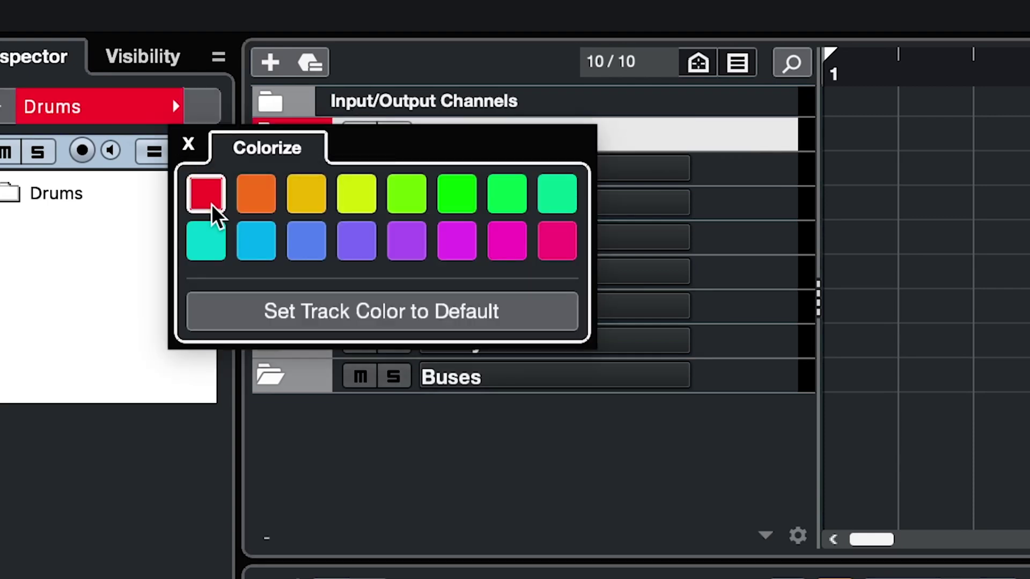
click(779, 183)
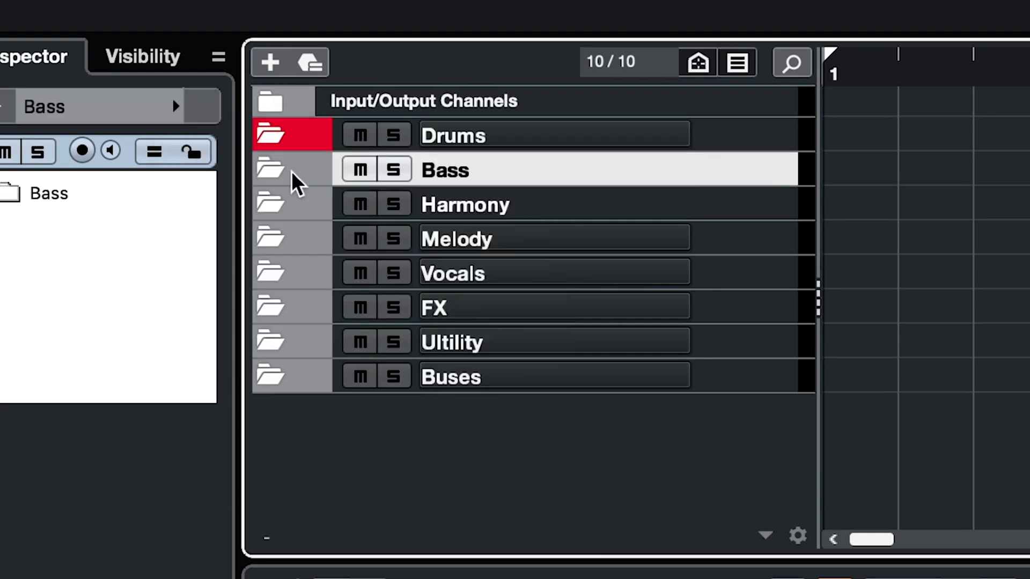
click(177, 115)
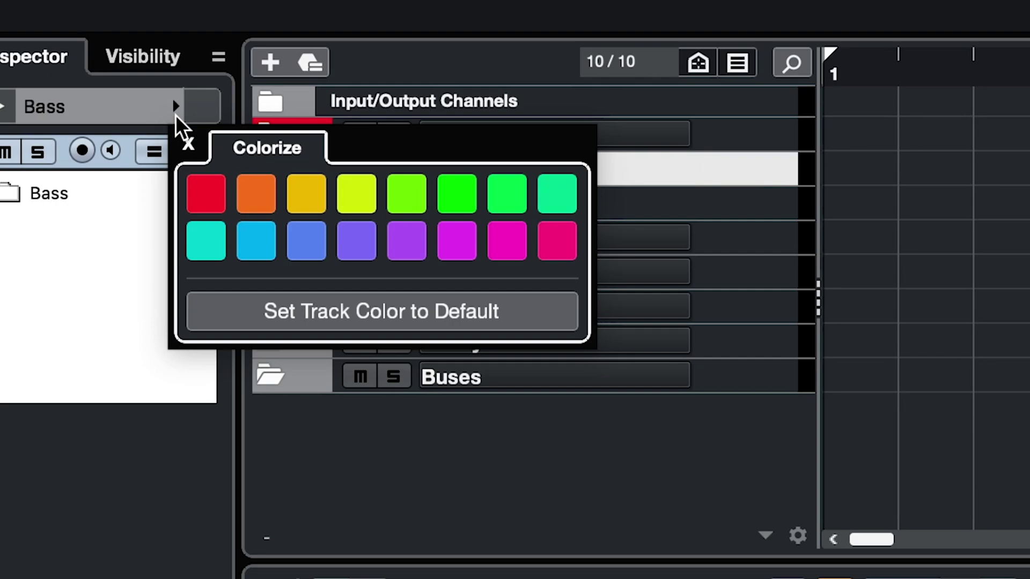
click(256, 198)
click(758, 210)
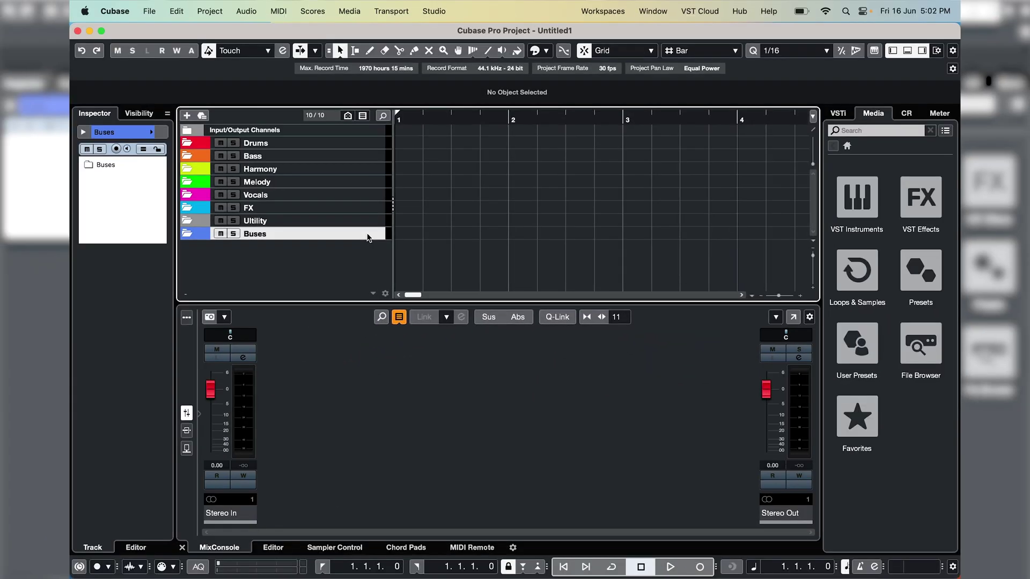
Step: Add one stereo group track below the Buses folder, routed to Stereo Out and created outside a folder
right_click(368, 237)
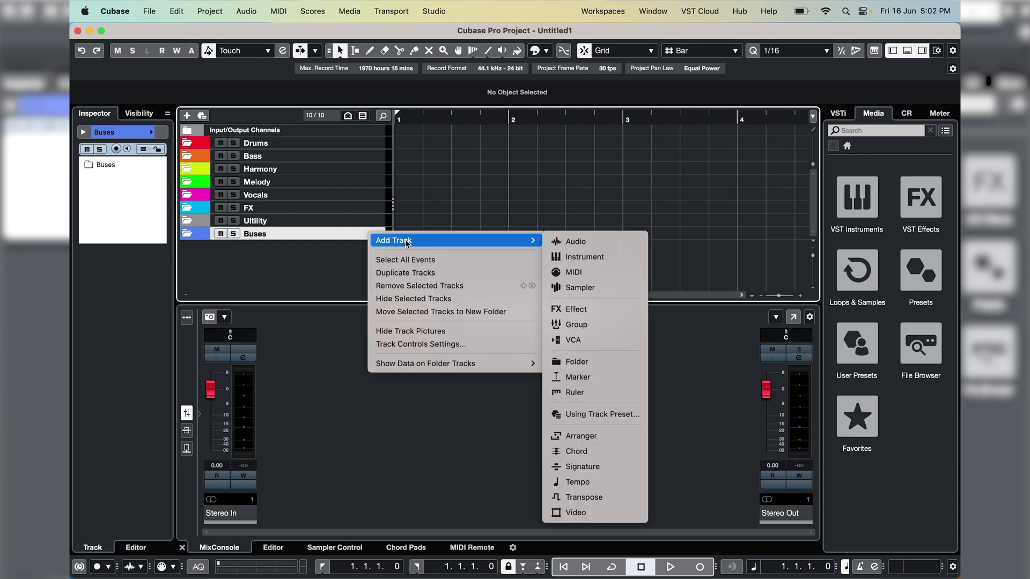
mouse_move(525, 244)
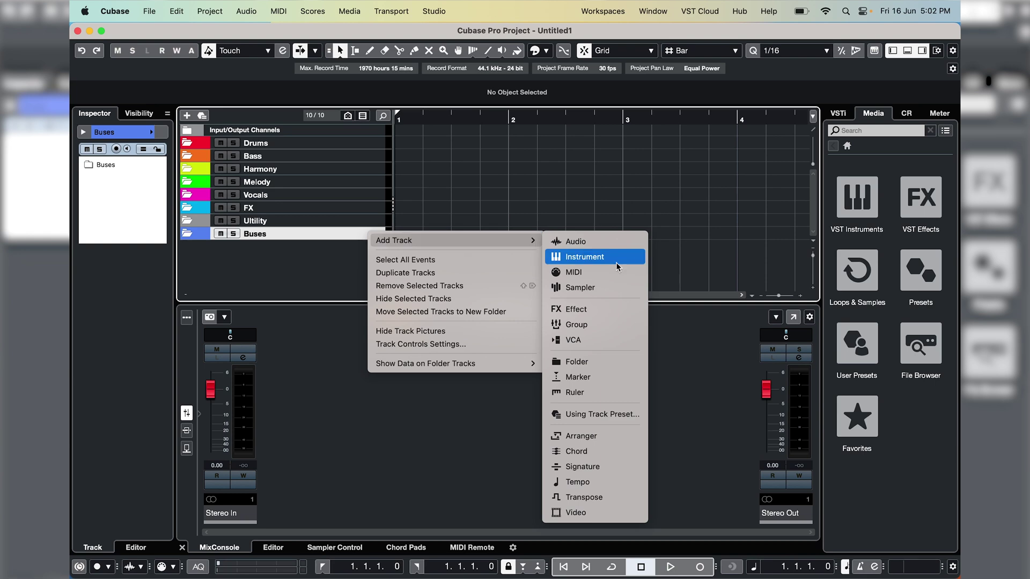
click(614, 327)
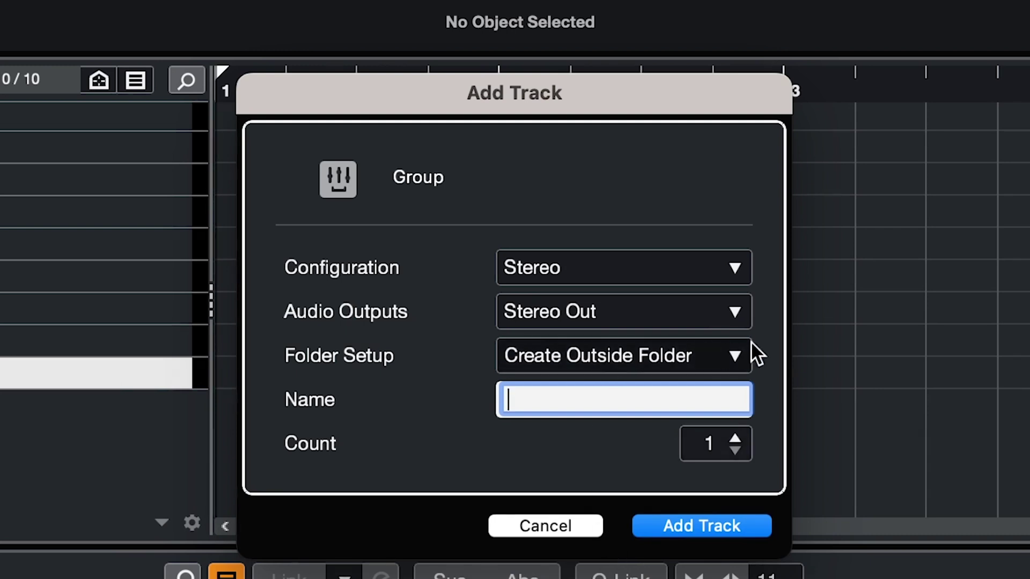
click(732, 356)
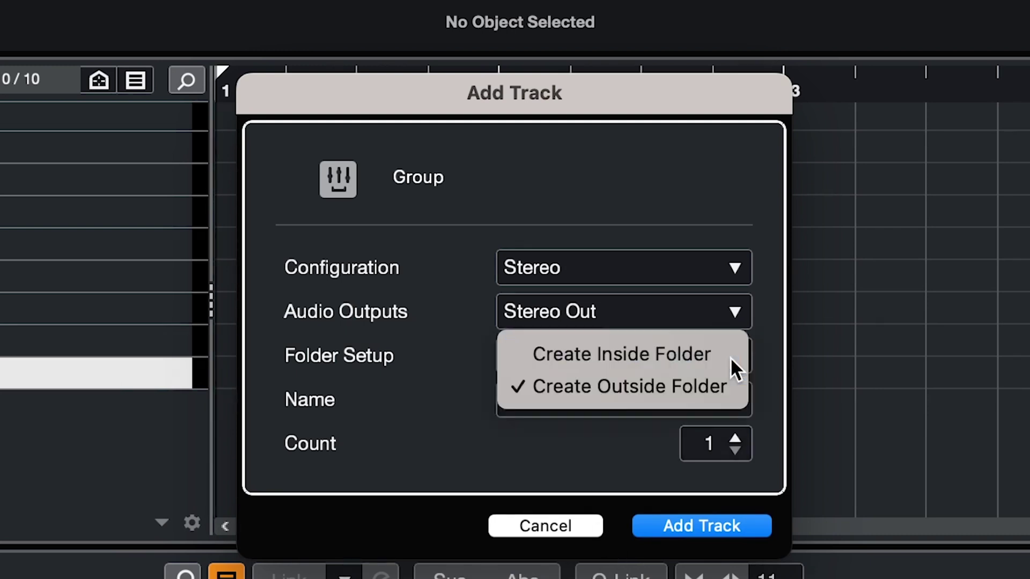
click(712, 387)
click(735, 269)
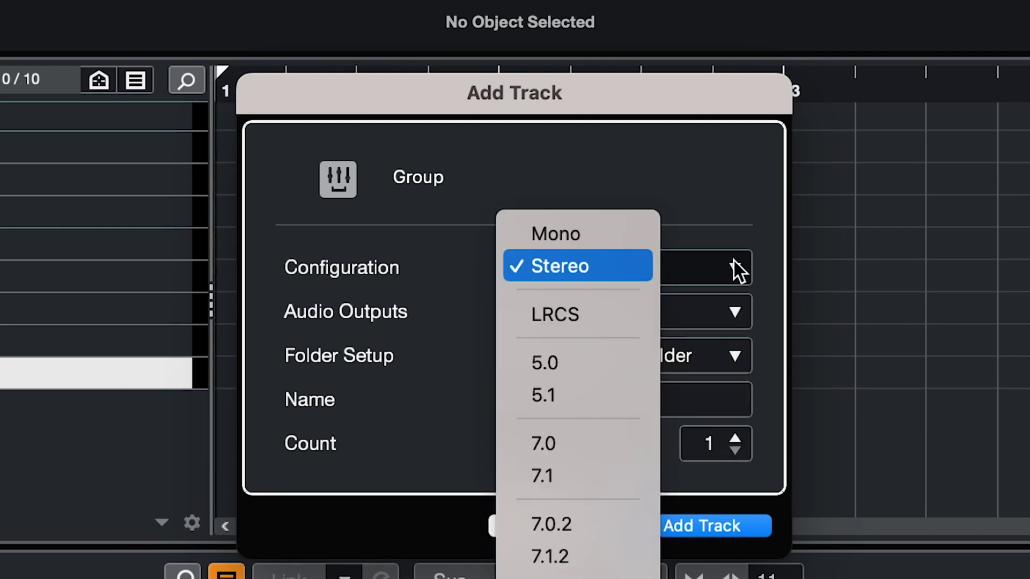
click(626, 275)
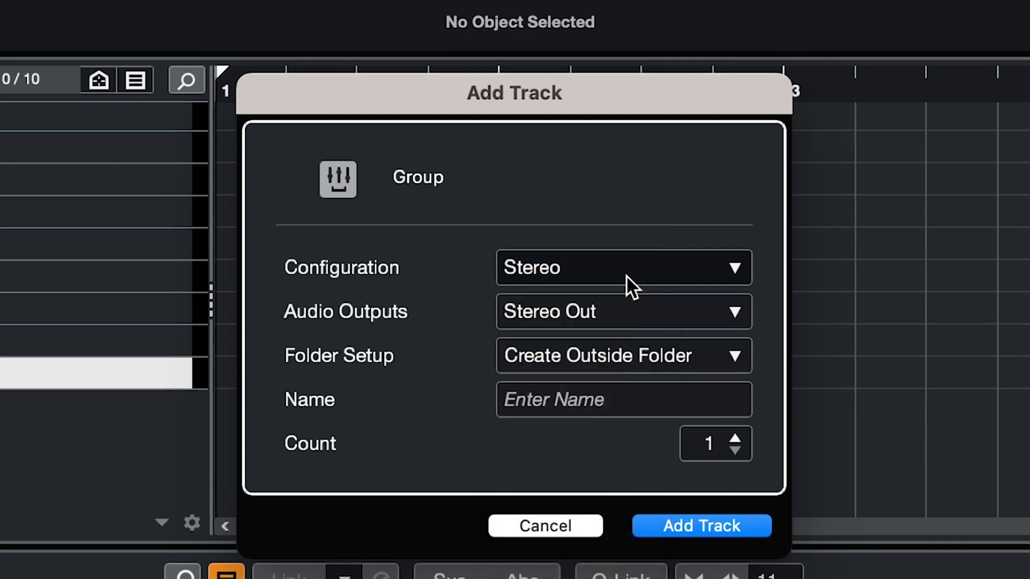
click(735, 532)
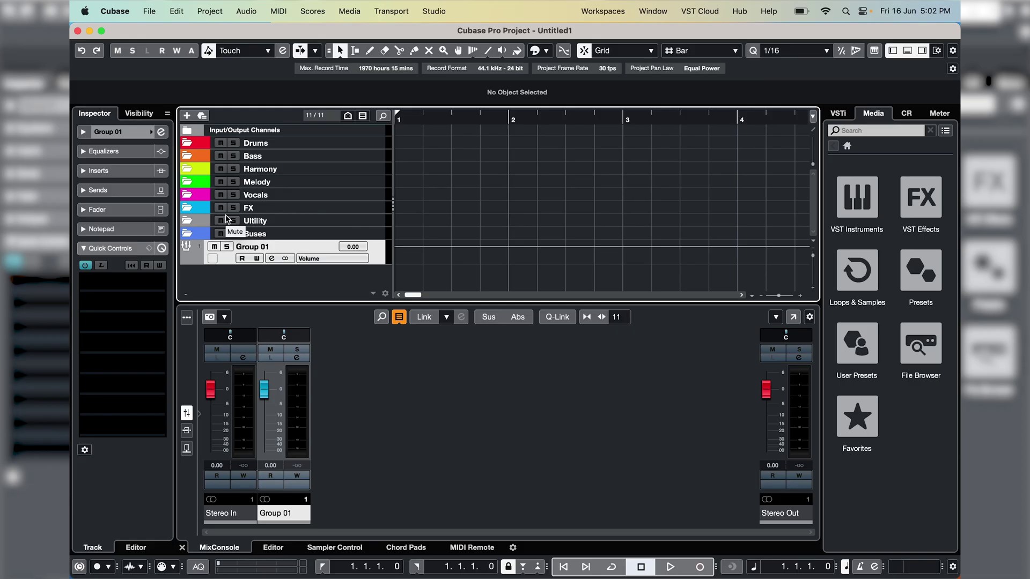
Step: Open the group track's channel settings and load Pro-Q 3 in the first insert slot, closing the plug-in window
click(84, 131)
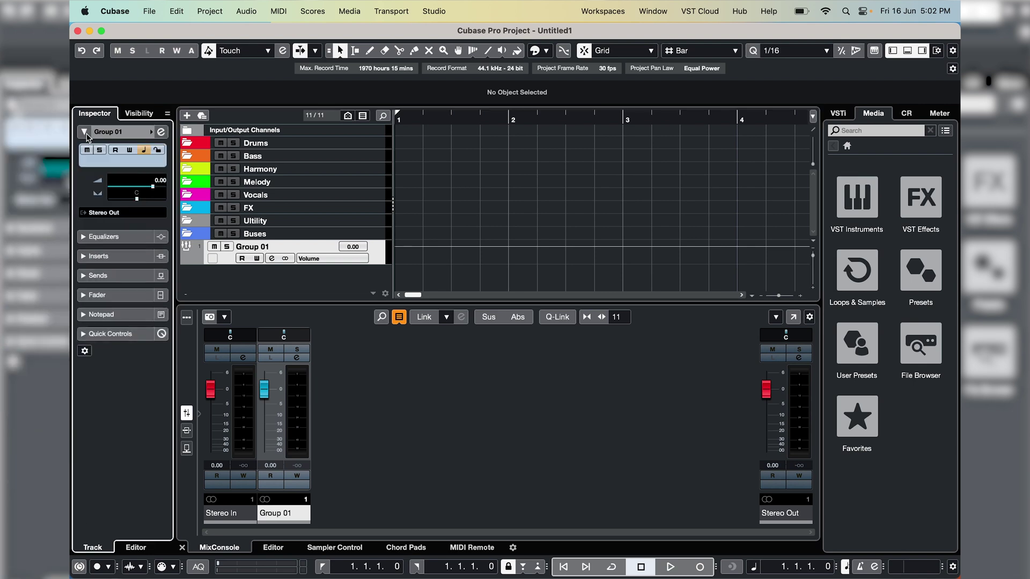
click(272, 259)
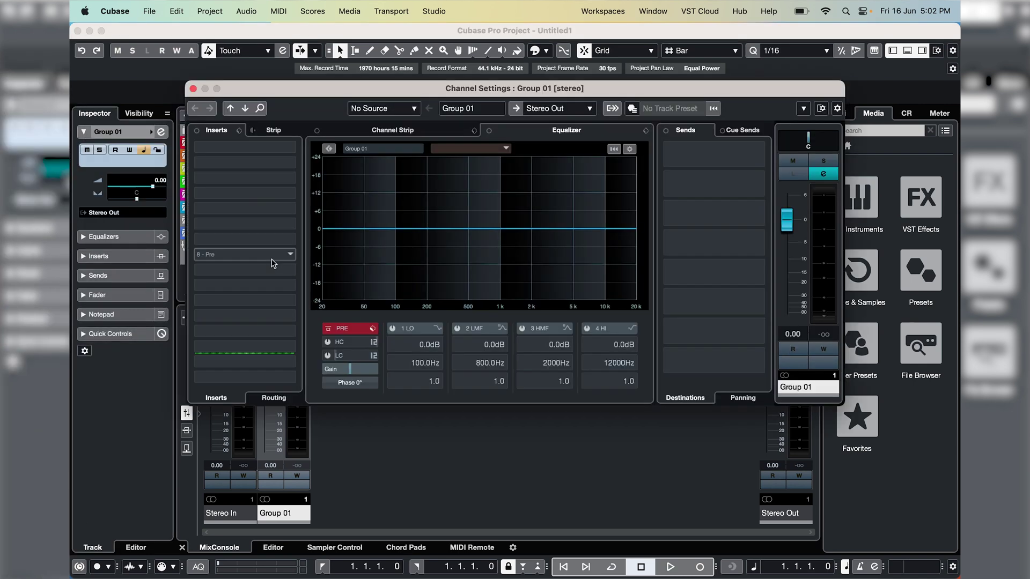
click(289, 153)
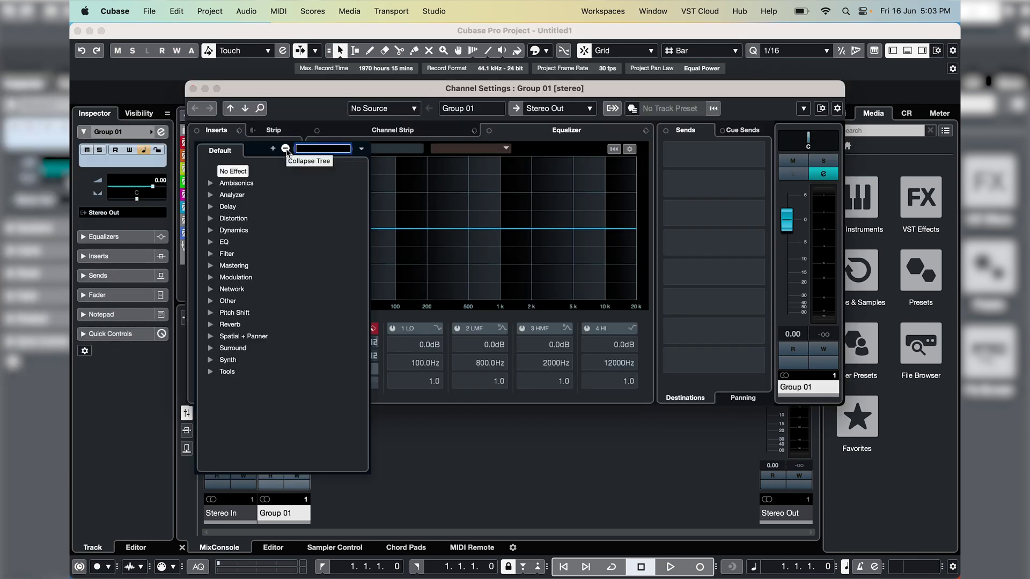
text(pro)
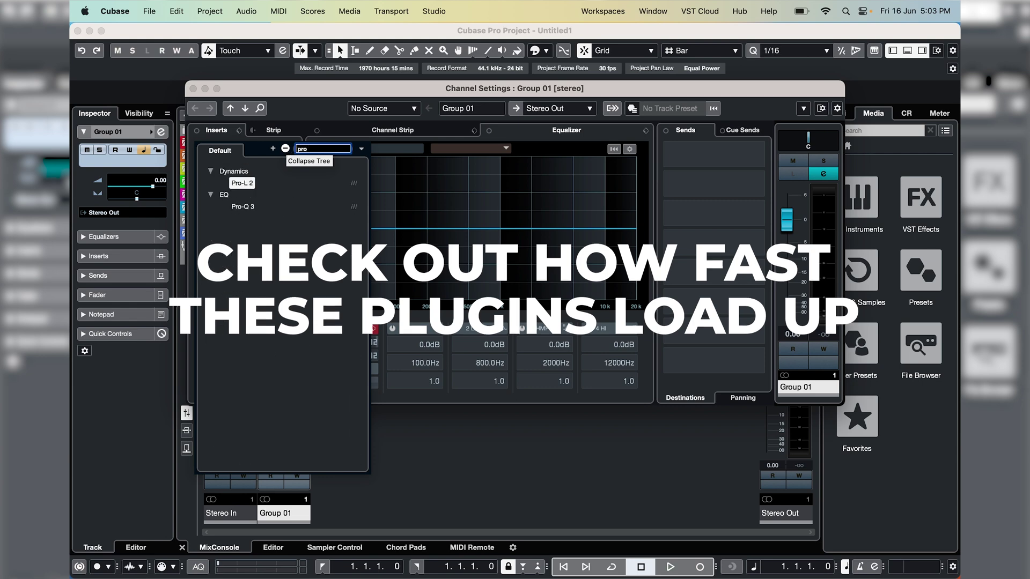
click(242, 206)
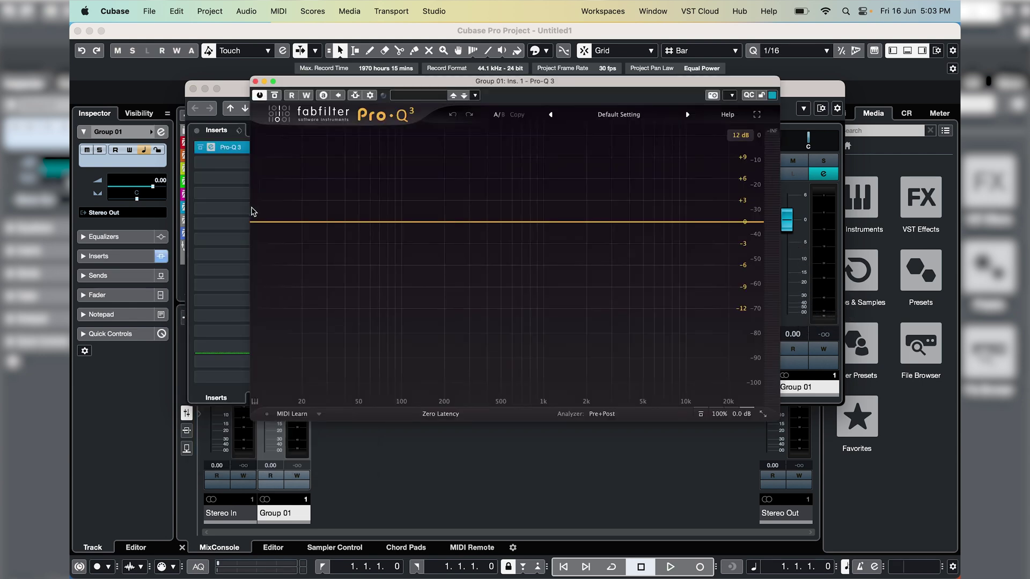
click(255, 82)
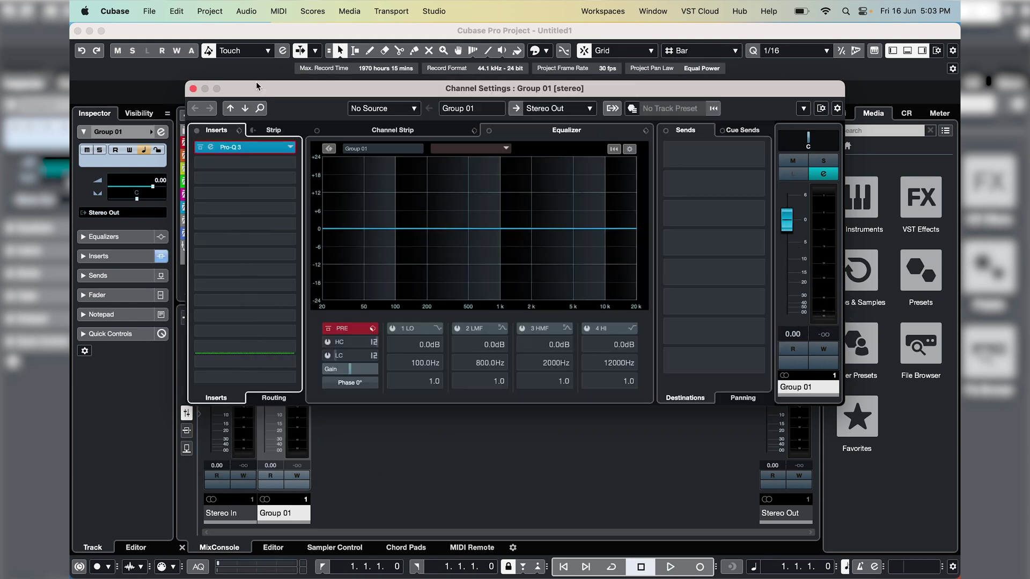
Step: Load Pro-L 2 in the group channel's second insert slot and close the plug-in and channel settings windows
click(279, 161)
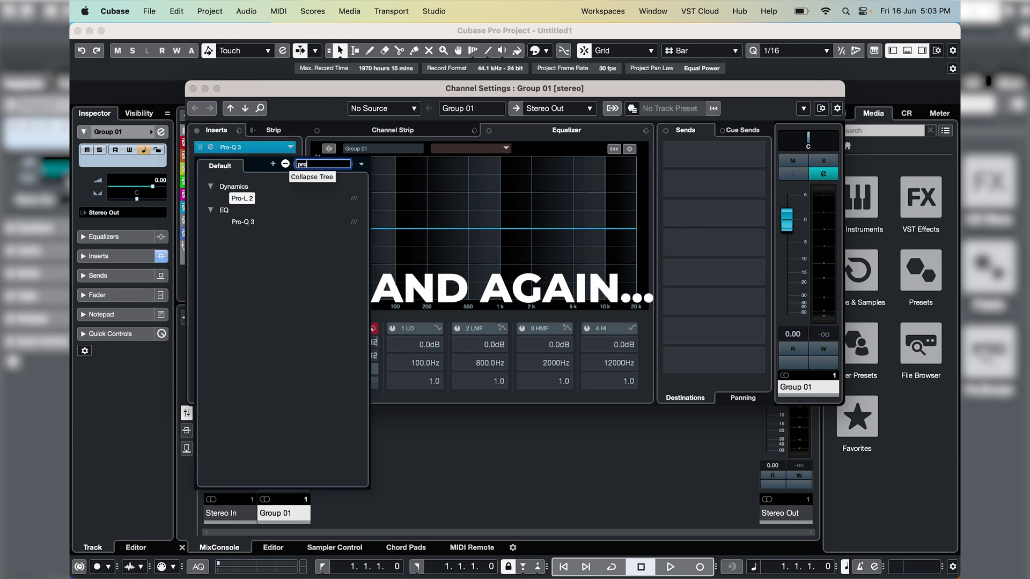
click(242, 199)
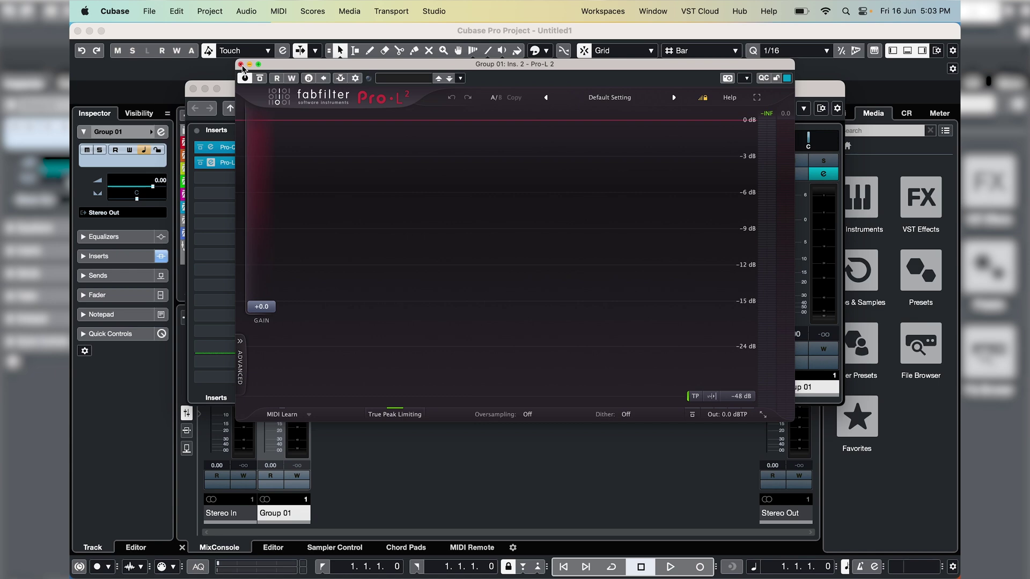
click(240, 65)
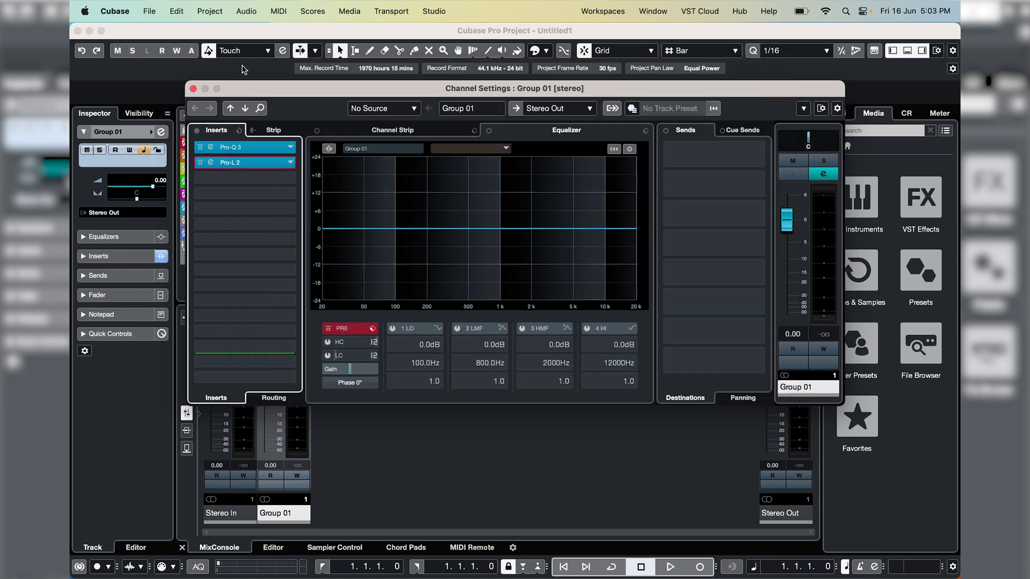
key(super+w)
Step: Save the group track with its inserts as a track preset named "! Empty Group"
right_click(378, 256)
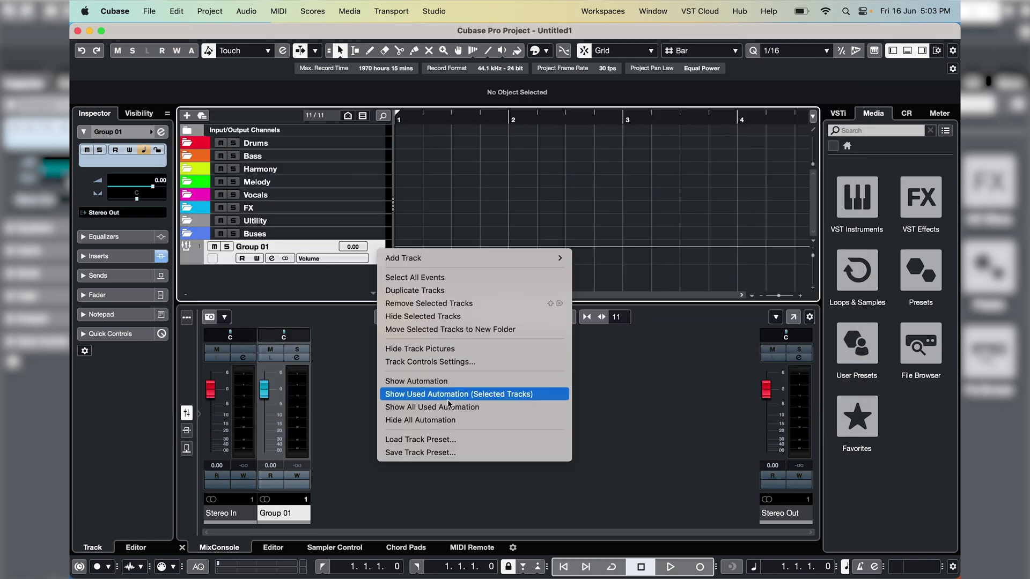
click(454, 454)
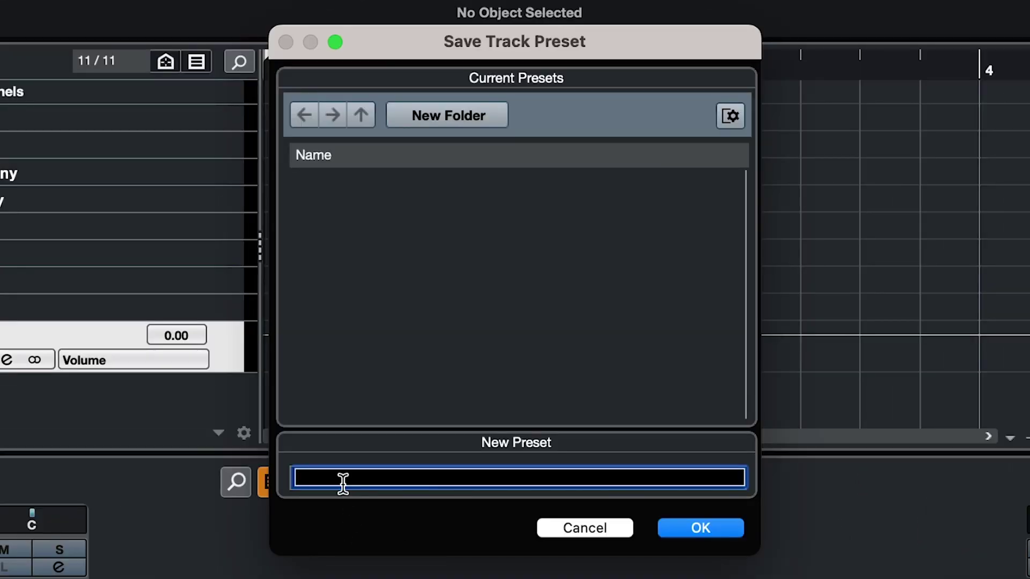
text(! Empty Group)
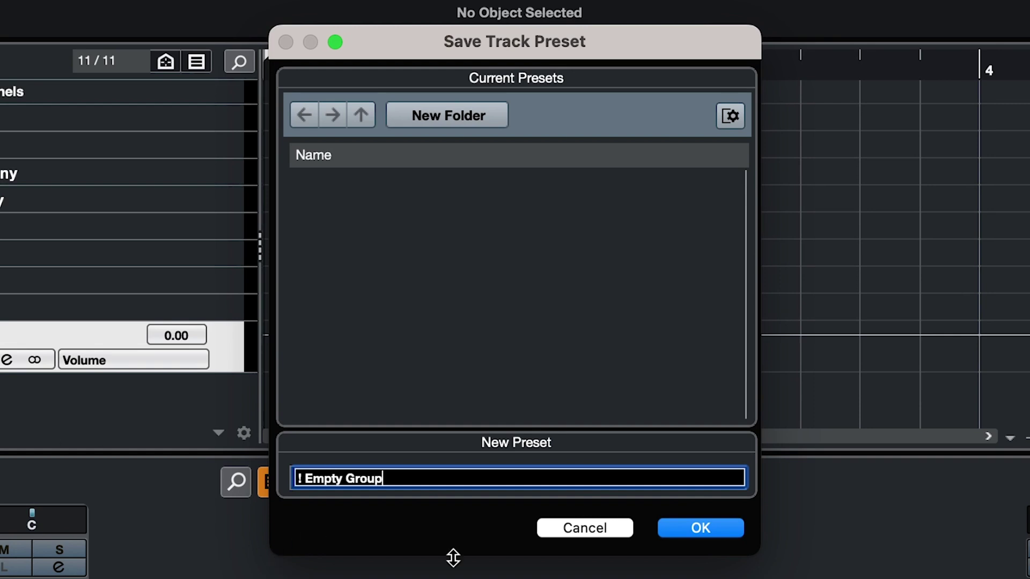
click(702, 530)
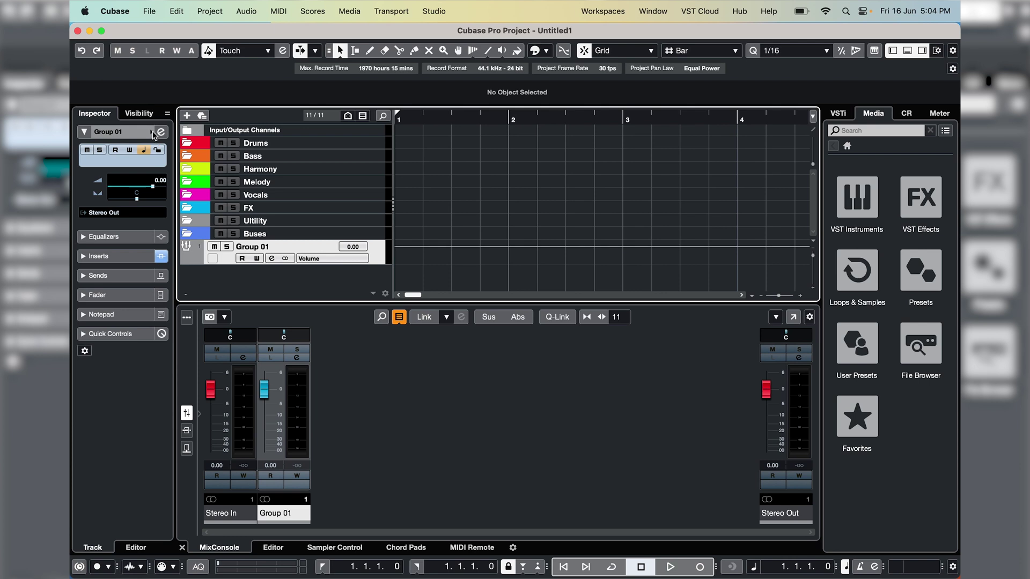
Step: Color the group track blue to match the Buses folder
click(152, 133)
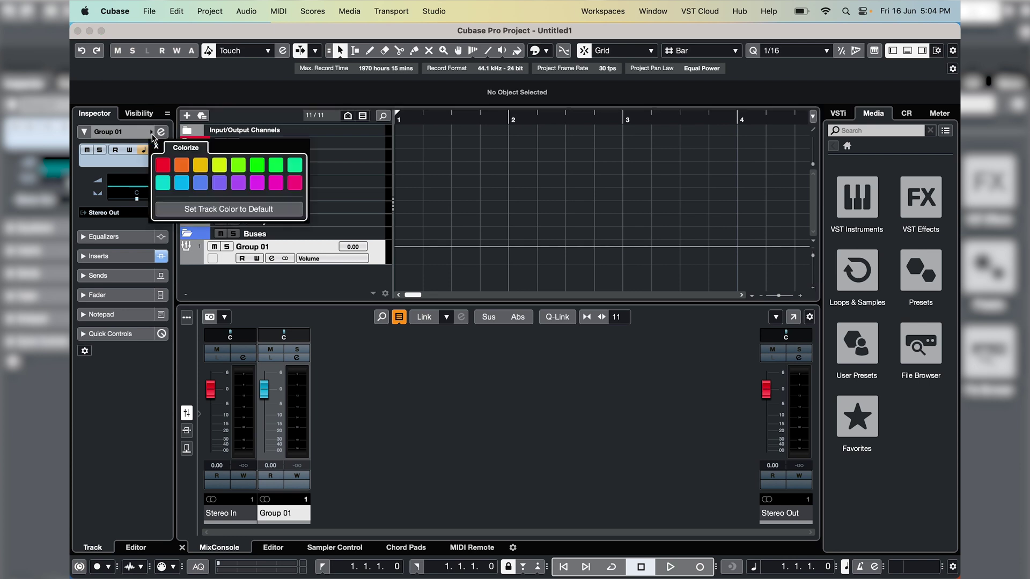
click(200, 183)
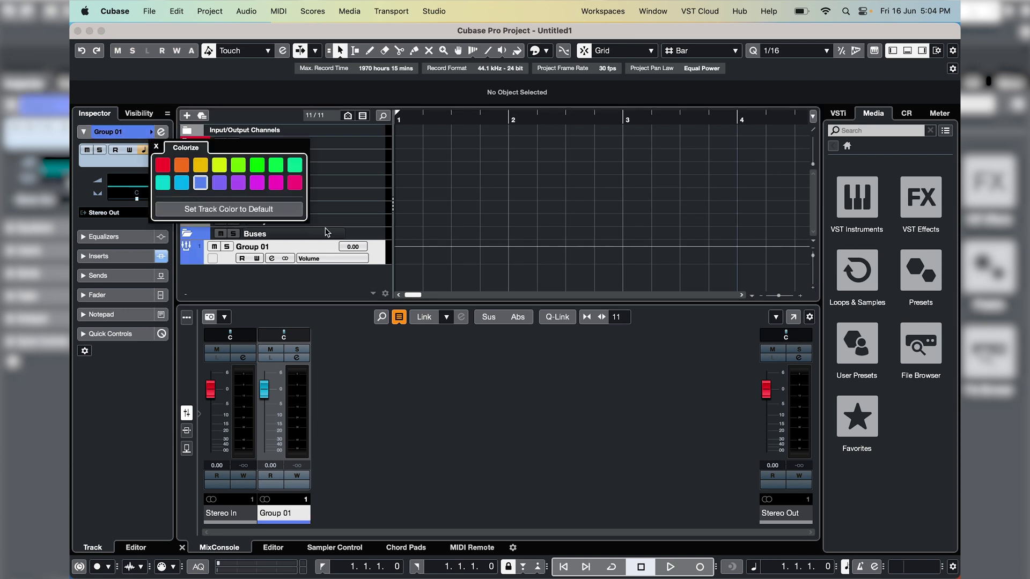
click(379, 261)
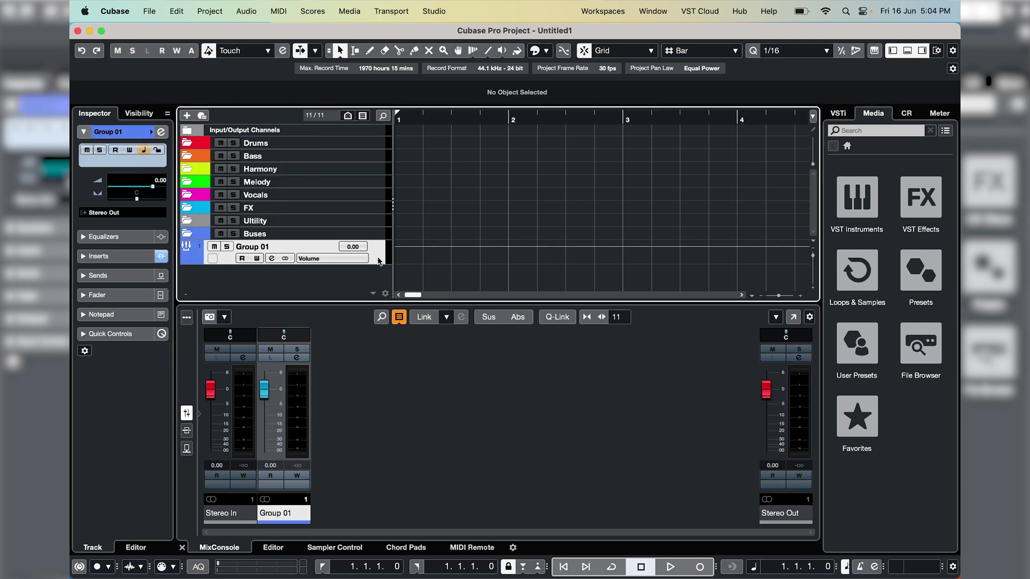
Step: Save the recolored group track over the existing "! Empty Group" track preset
right_click(379, 261)
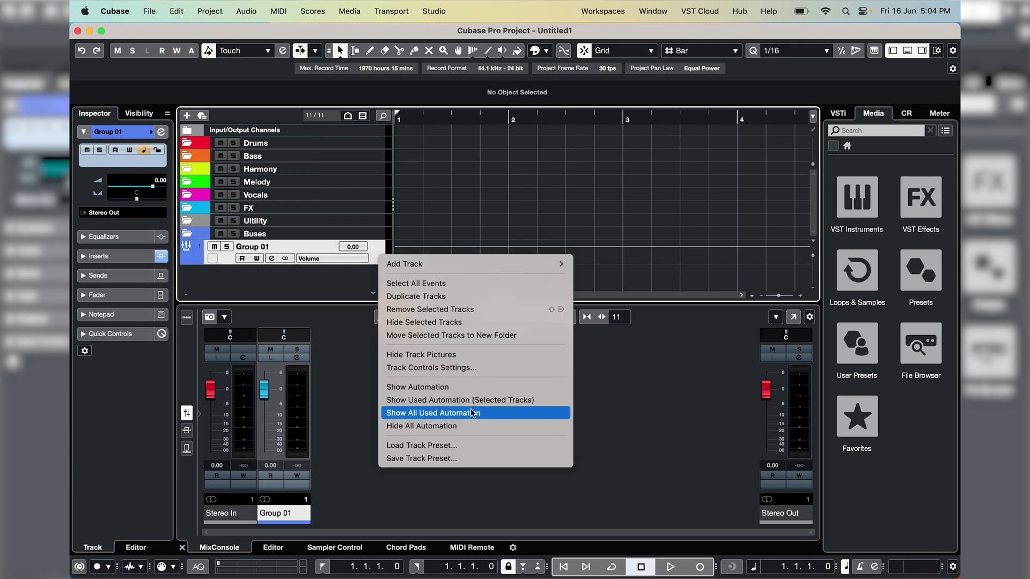
click(460, 459)
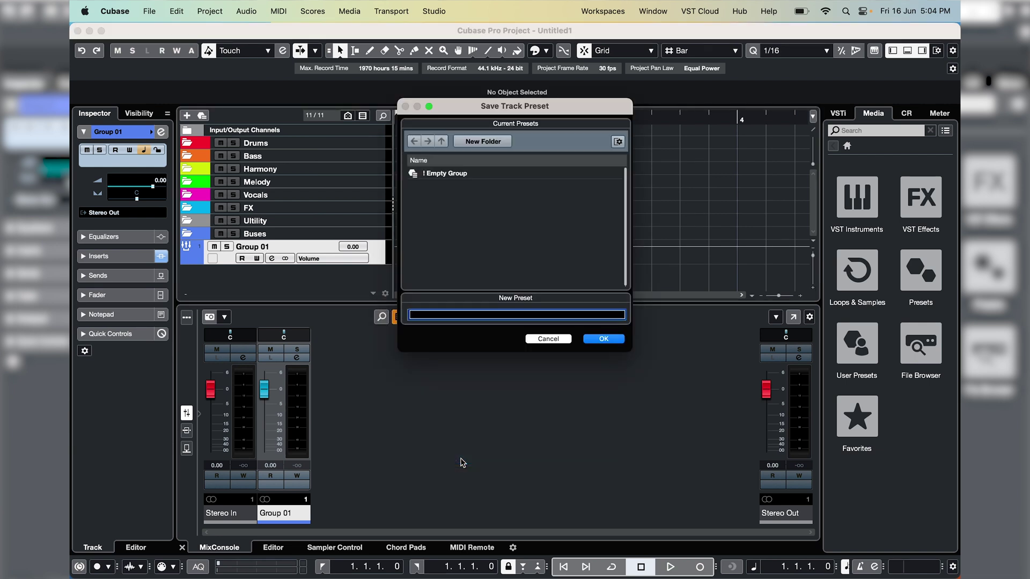
click(461, 174)
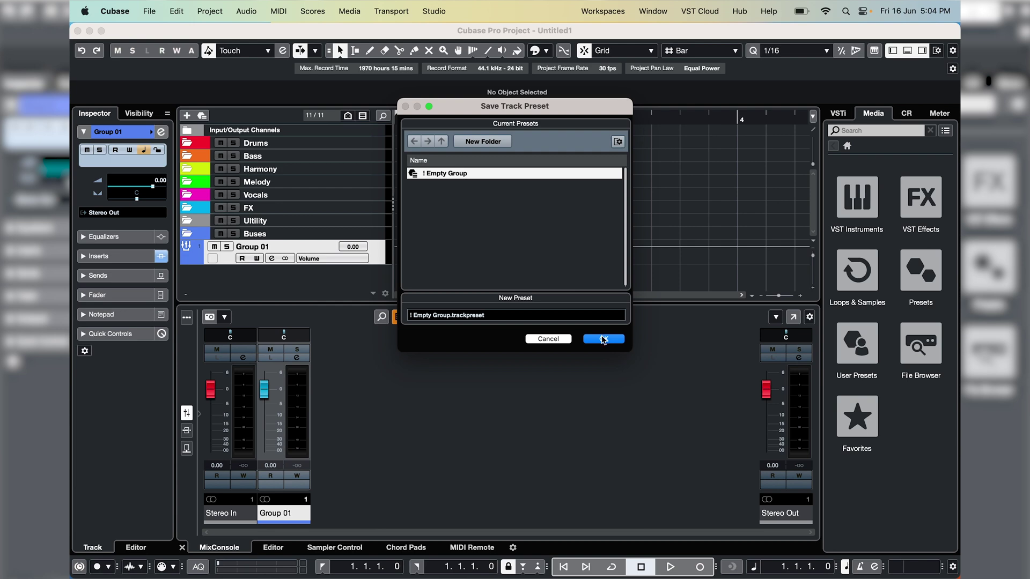
click(603, 339)
click(622, 218)
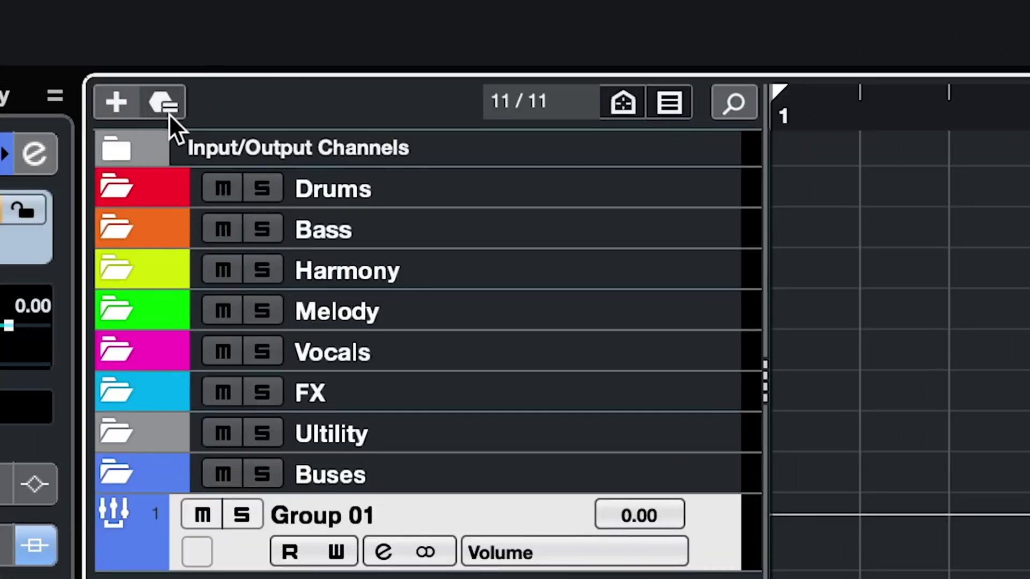
Step: Add a second group track from the "! Empty Group" preset and shrink the first group track to a single row
click(169, 112)
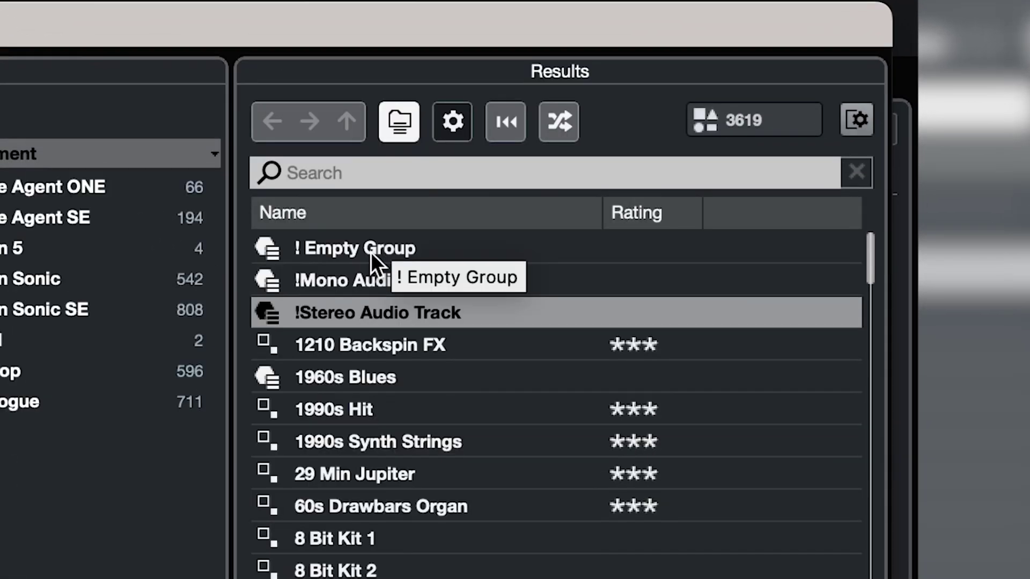
click(372, 252)
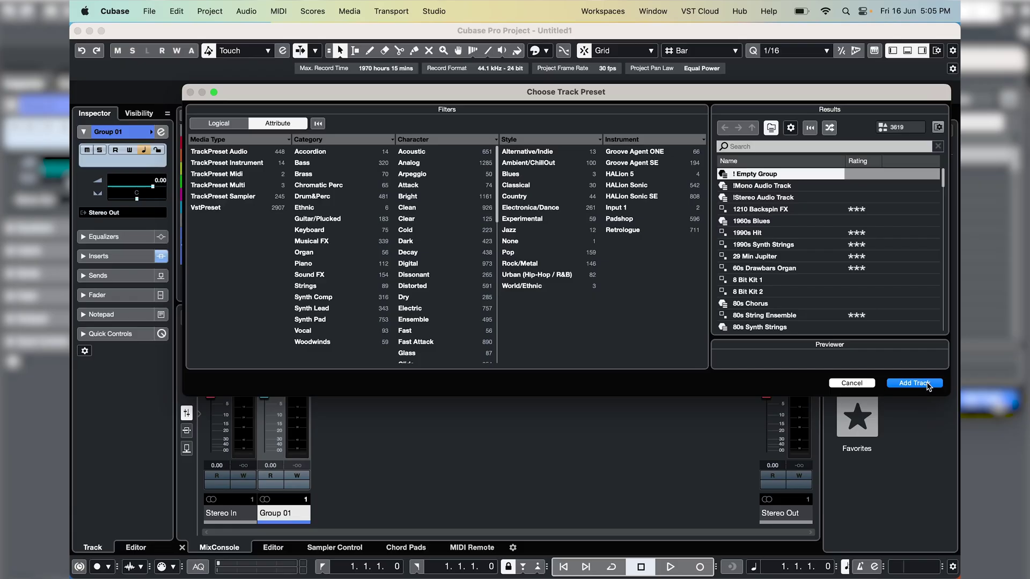
click(927, 384)
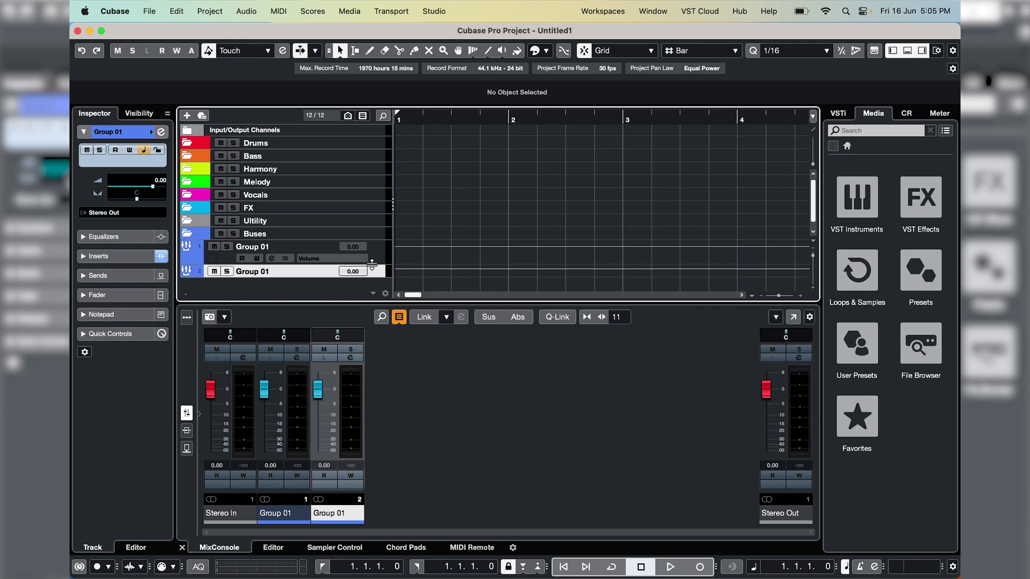
drag(374, 264, 376, 250)
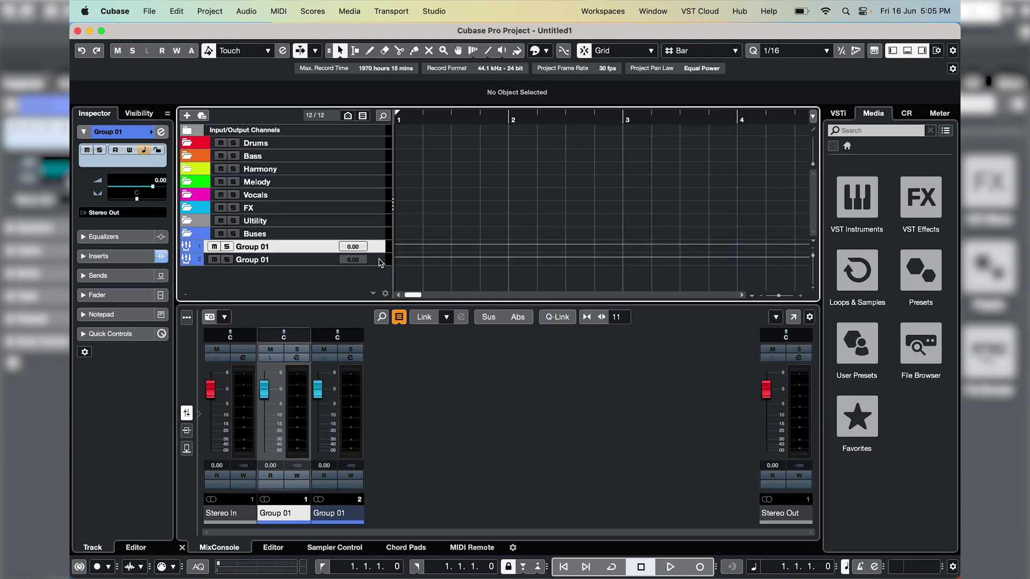
click(379, 264)
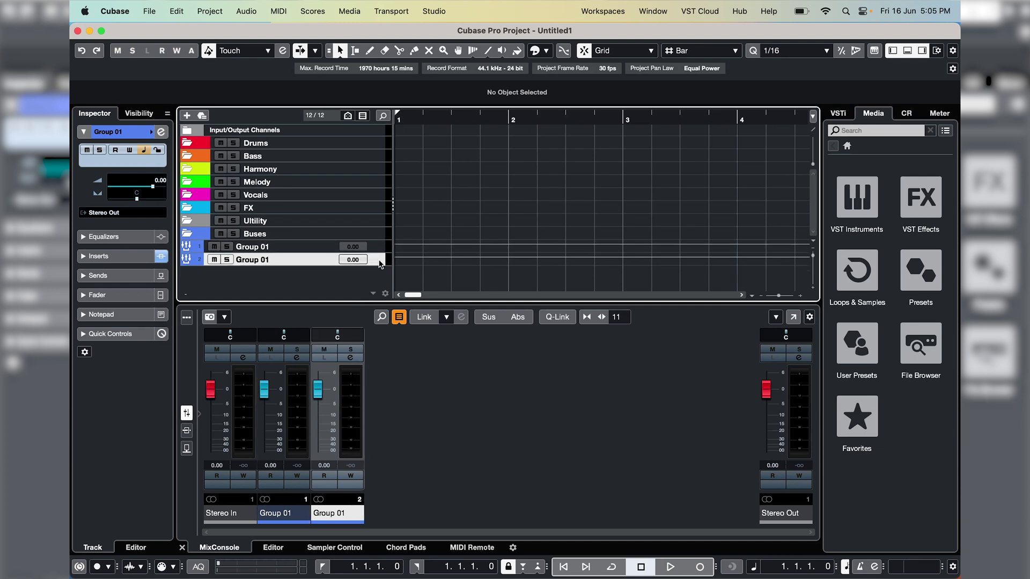
Step: Add eight more group tracks from the "! Empty Group" preset and move all ten into the Buses folder
click(202, 115)
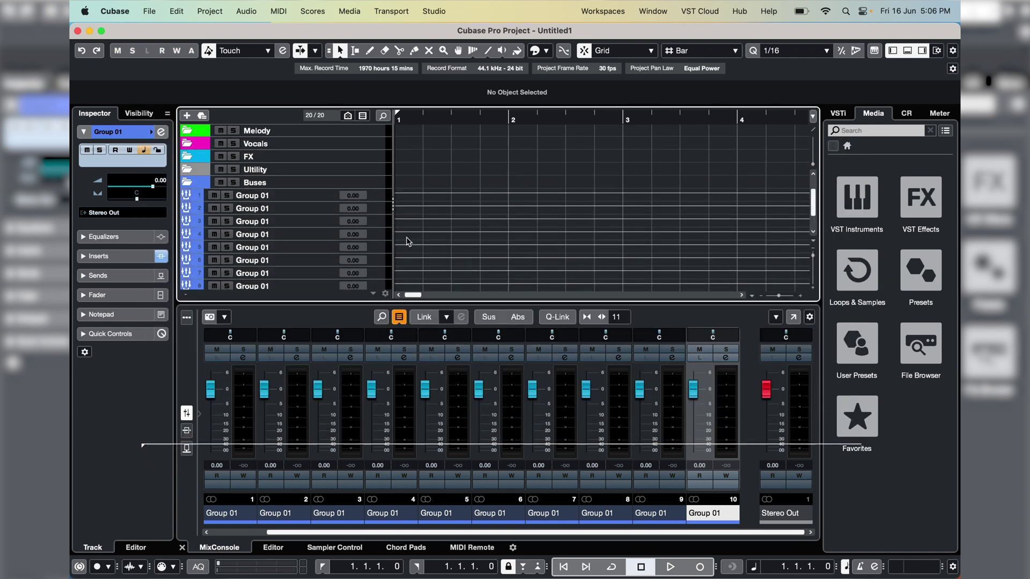
scroll(304, 263, down, 3)
scroll(303, 264, up, 4)
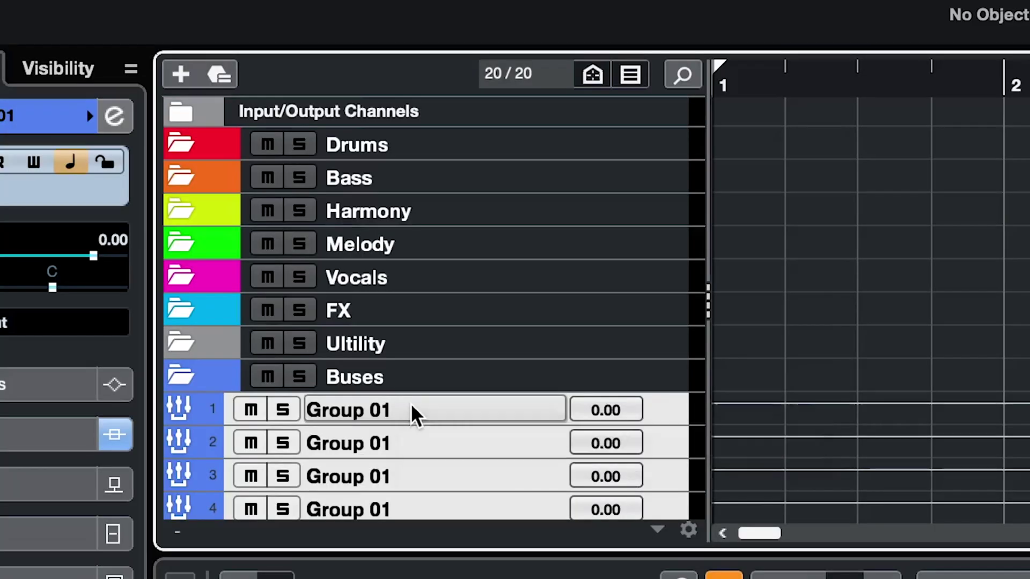
drag(277, 246, 287, 240)
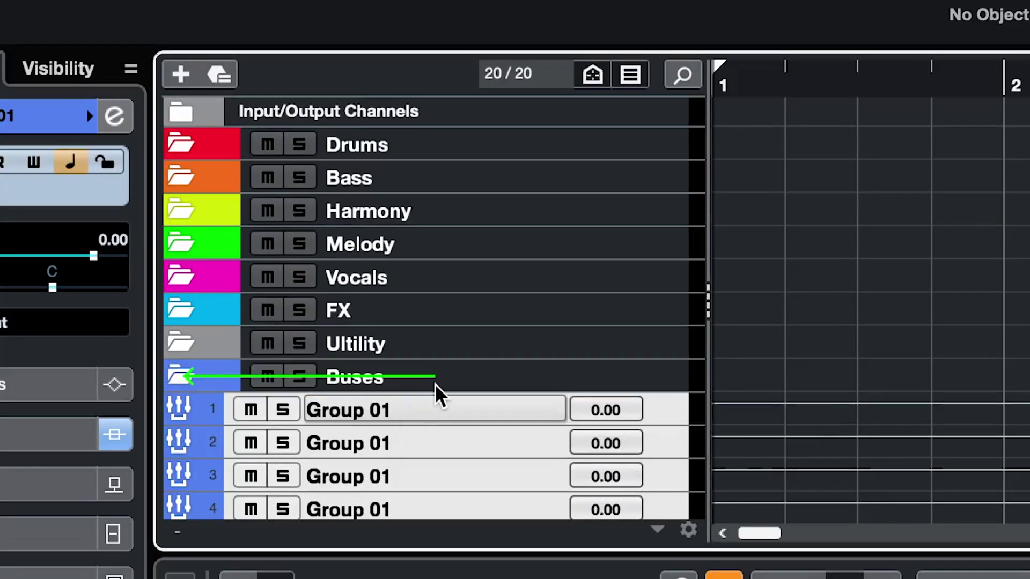
drag(438, 396, 439, 395)
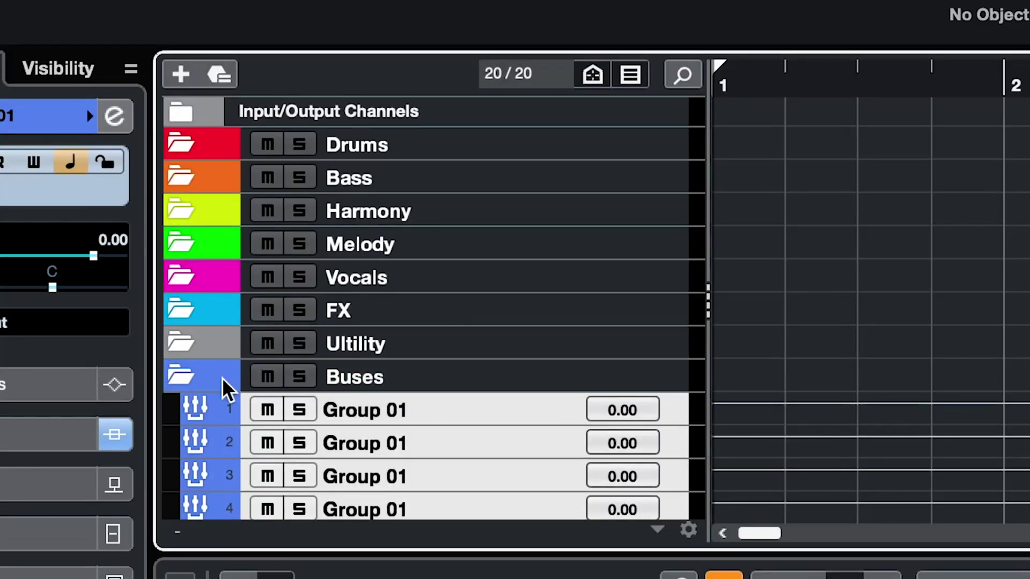
Step: Collapse the Buses folder and expand it again to check that it holds the group tracks
click(178, 378)
click(178, 378)
click(178, 378)
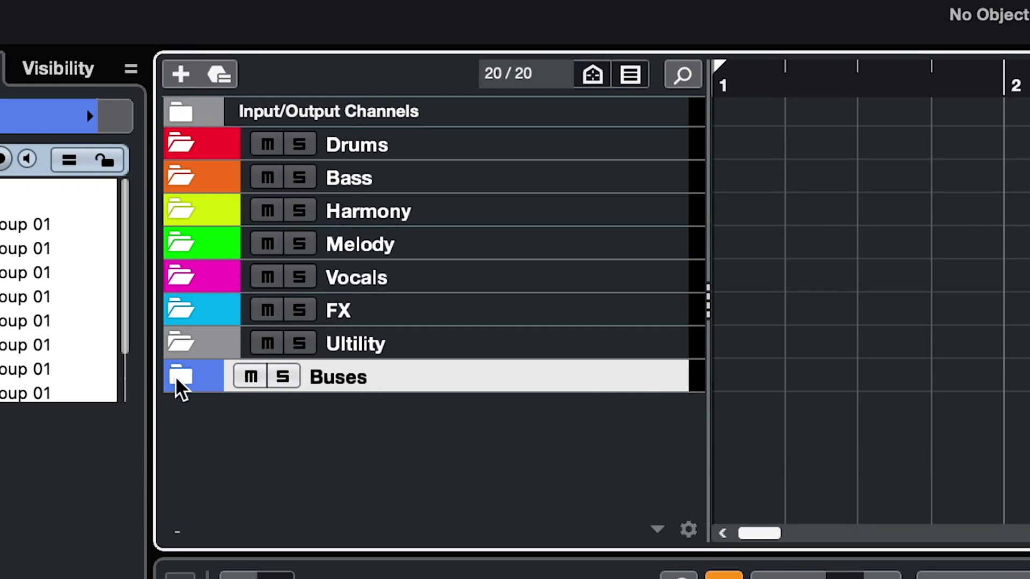
click(178, 378)
double_click(499, 382)
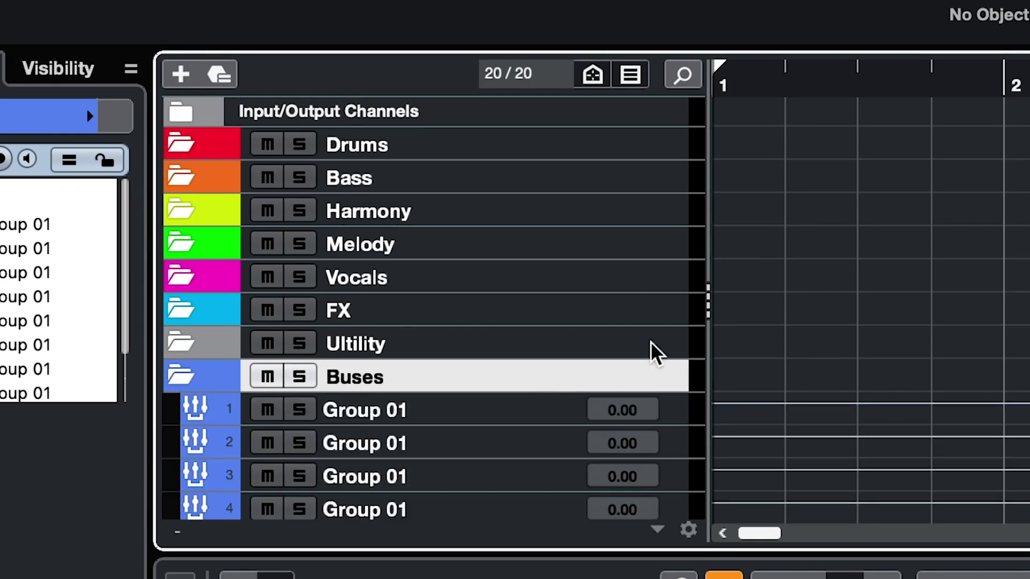
Step: Rename the first two group tracks in the Buses folder "Kick & Bass" and "Drum Bus"
scroll(652, 350, down, 5)
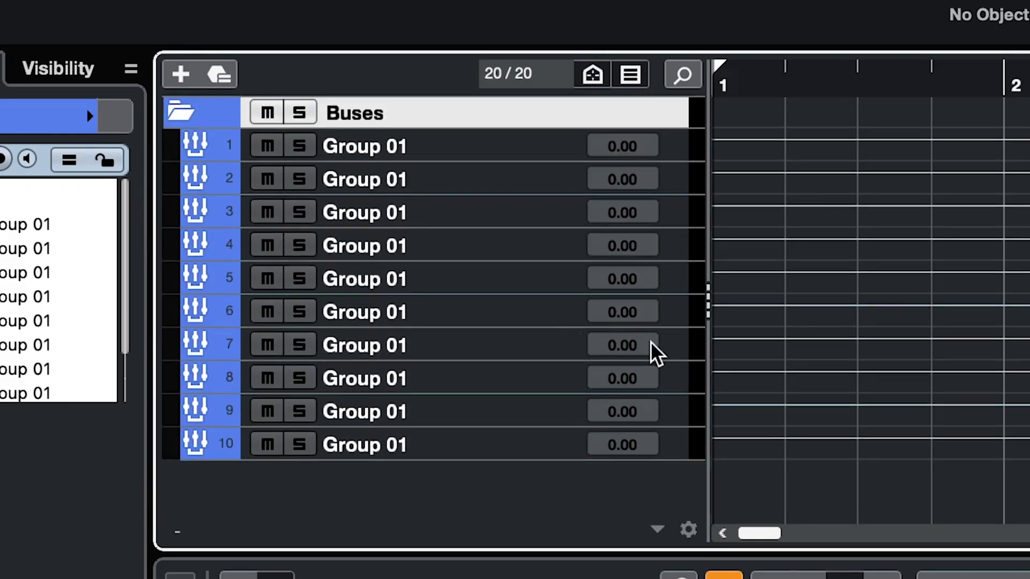
double_click(405, 145)
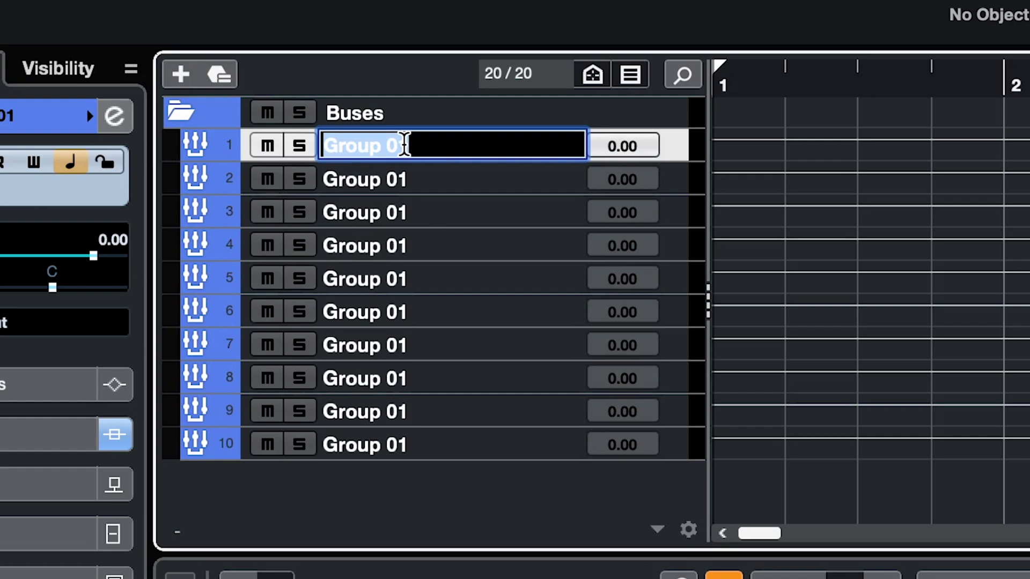
text(Kick & Bass)
key(Tab)
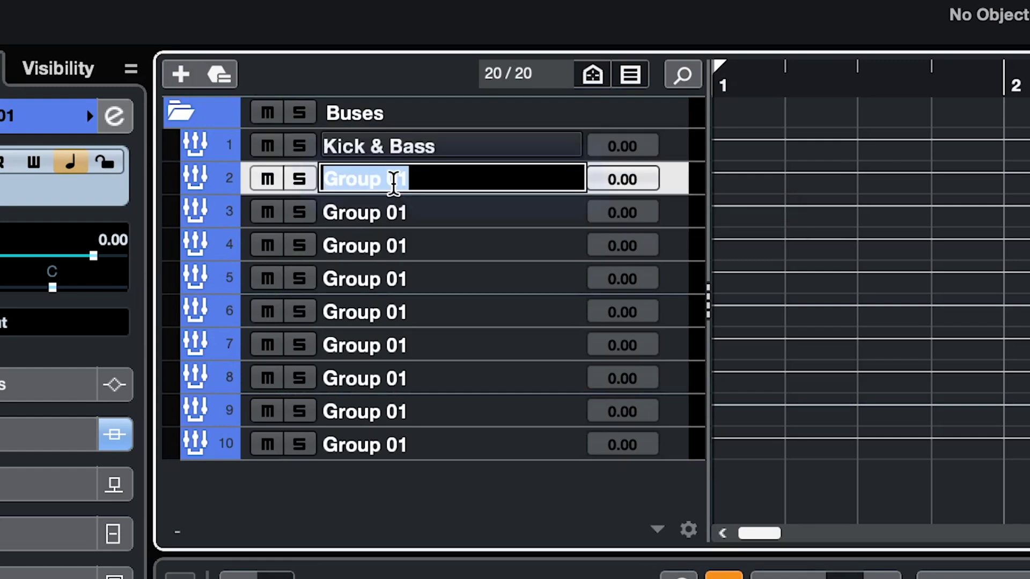
text(Drum Bus)
key(Return)
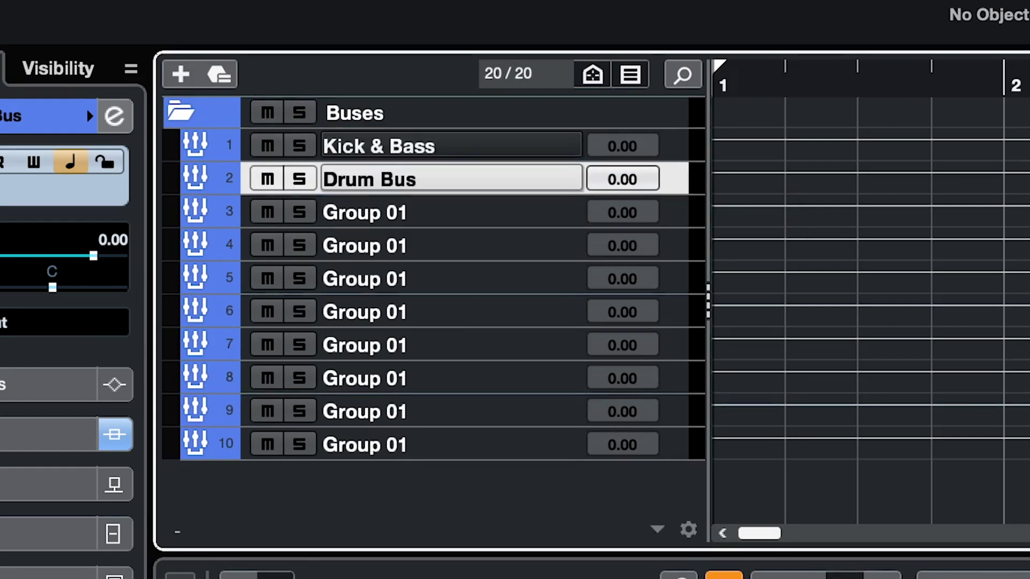
Step: Rename the third group track "Drums and Bass" and the fourth "Harmony Bus"
double_click(324, 220)
text(Drums and)
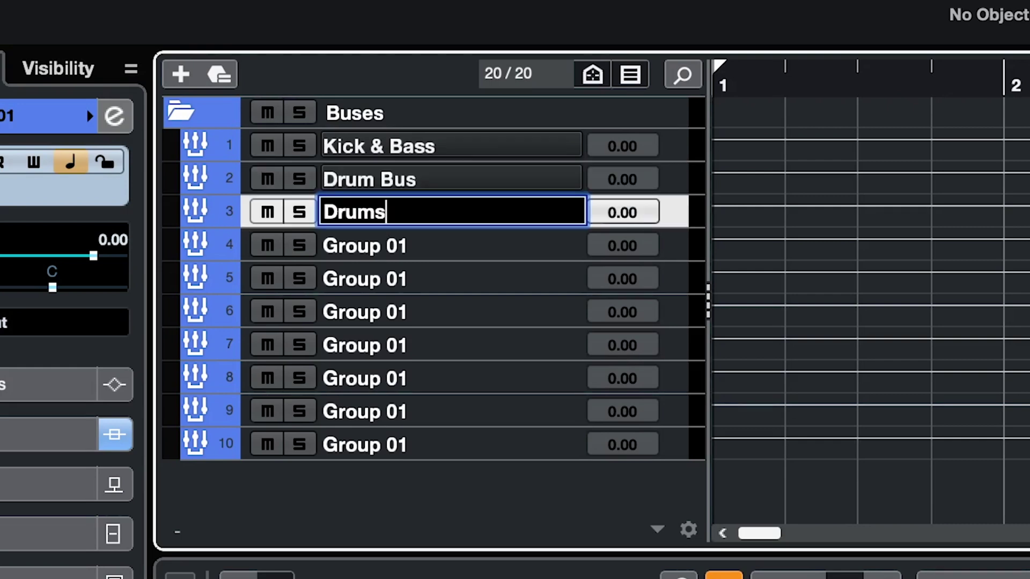
text( Bass)
key(Return)
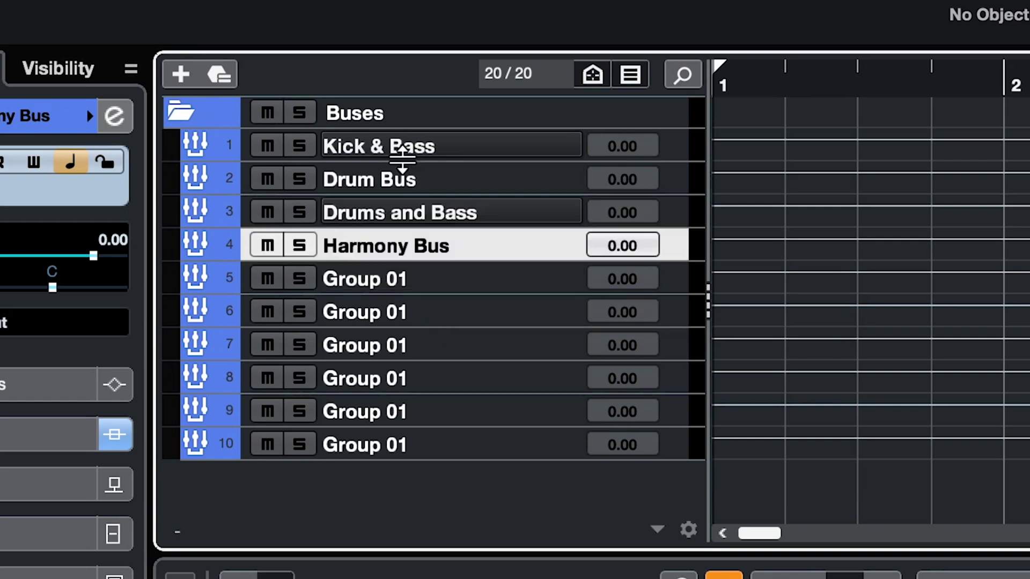
Step: Rename the fifth group track "Melody Bus" and the sixth "Synth Bus"
double_click(381, 278)
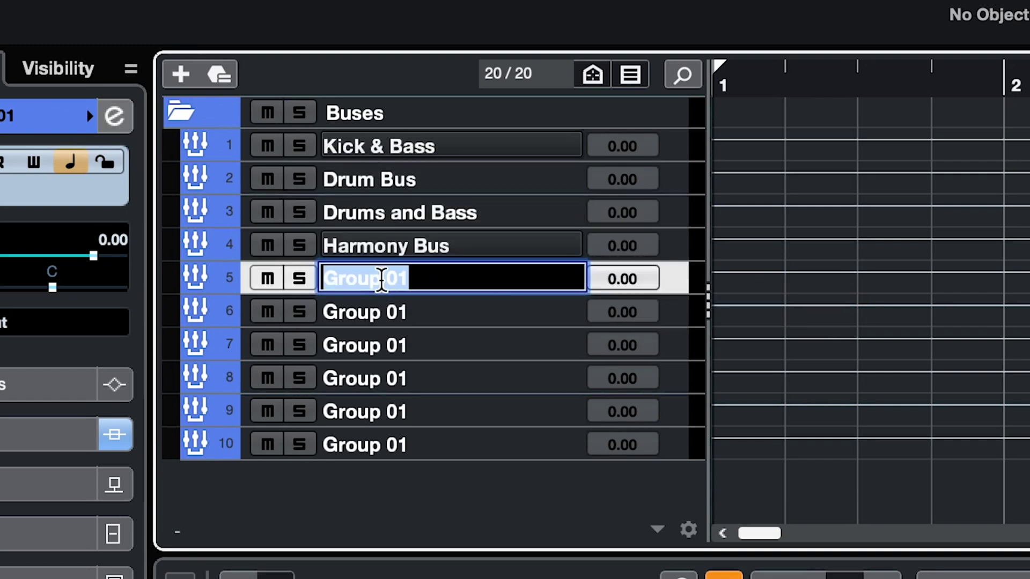
text(Melody Bus)
key(Return)
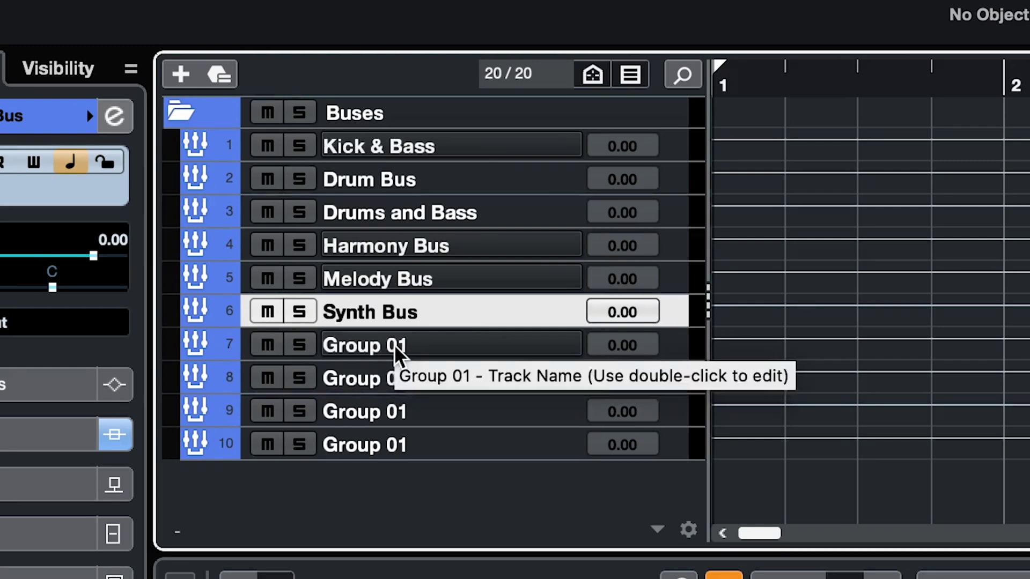
Step: Rename the seventh group track "FX Bus" and the eighth "Instrument Bus"
double_click(397, 354)
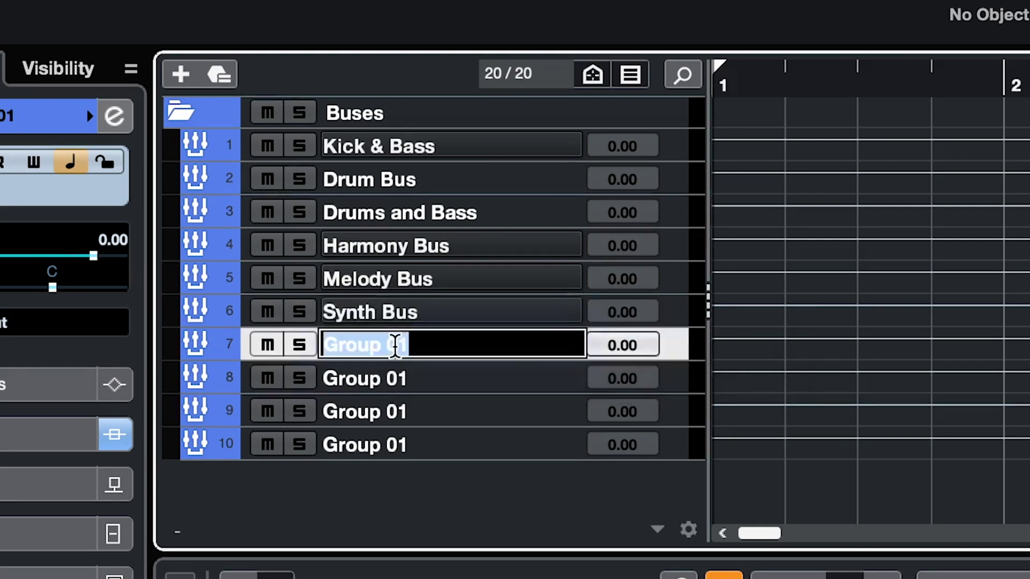
text(FX Bus)
key(Return)
double_click(409, 381)
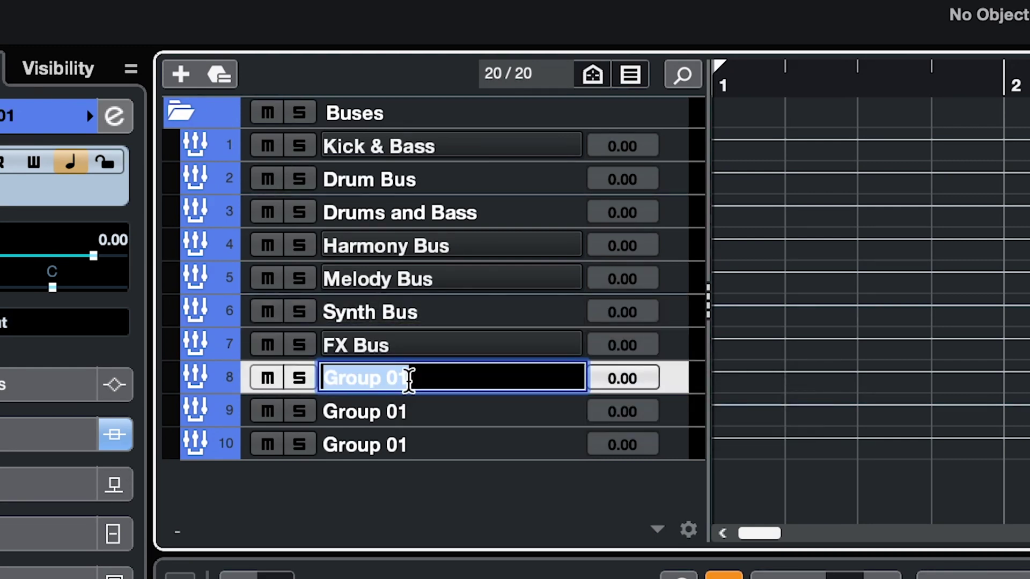
text(Instr)
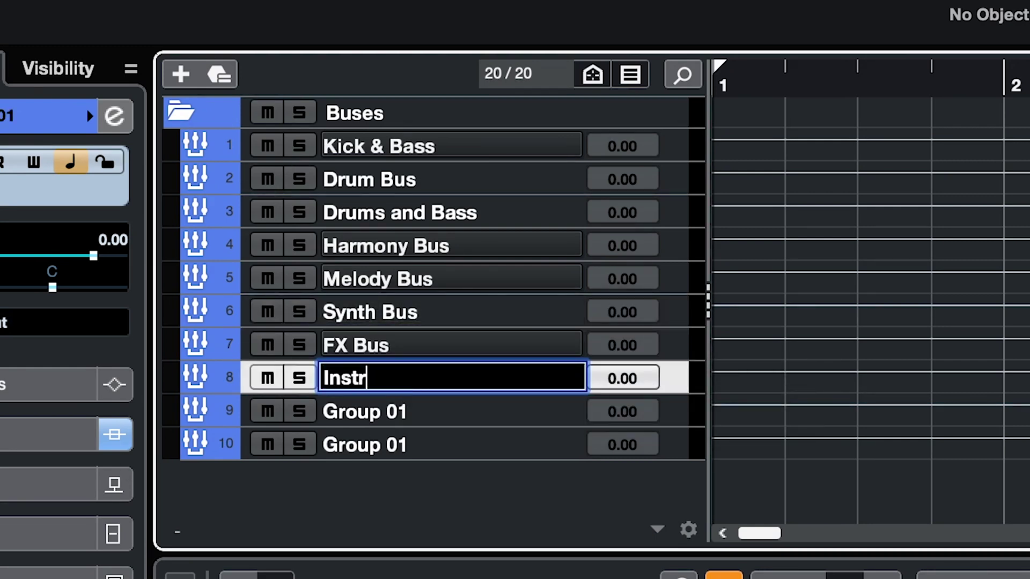
text(ument)
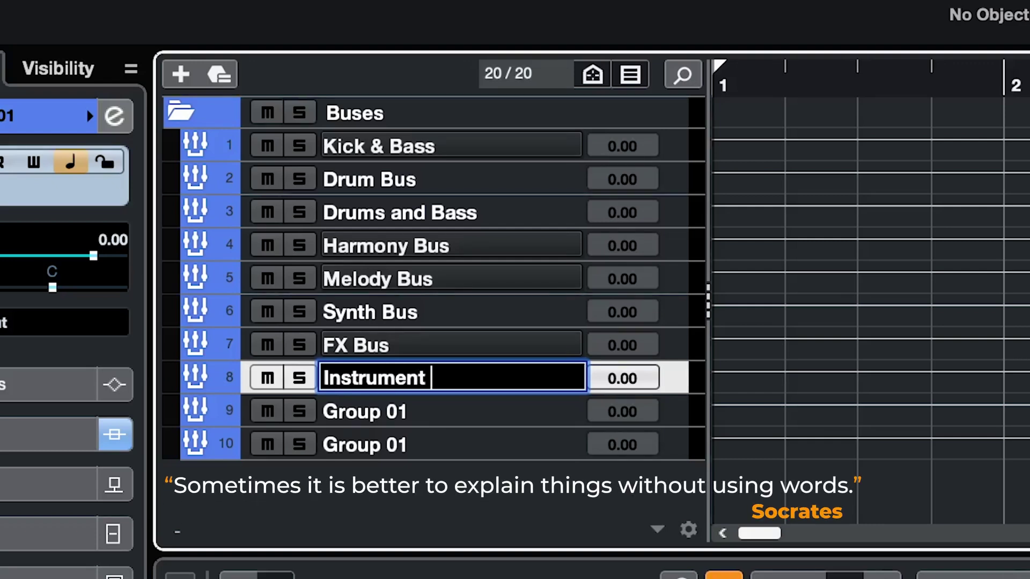
text( Bus)
key(Return)
Step: Rename the ninth group track in the Buses folder "Vocal Bus" and the tenth "Master Bus"
double_click(375, 410)
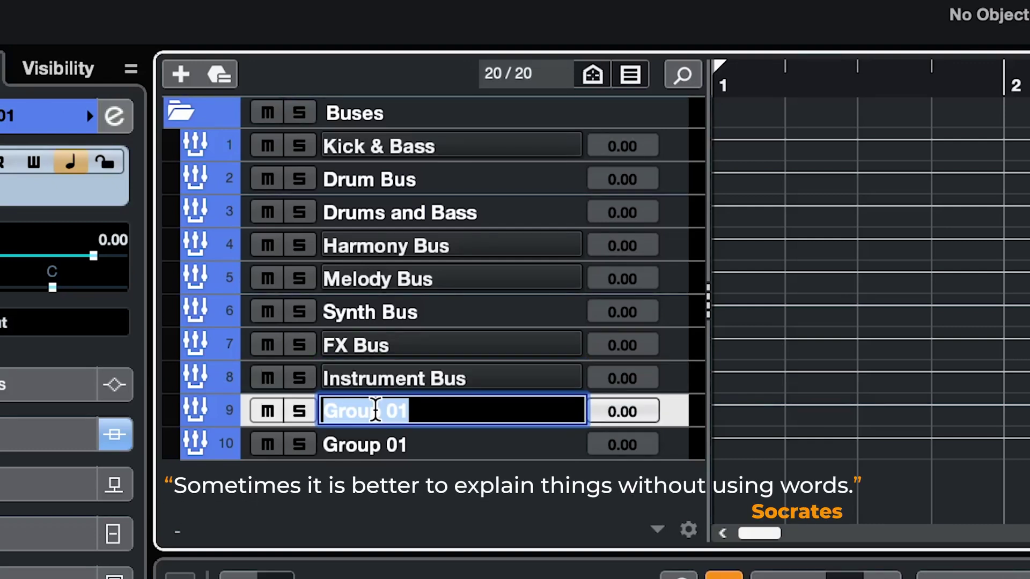
text(Vocal)
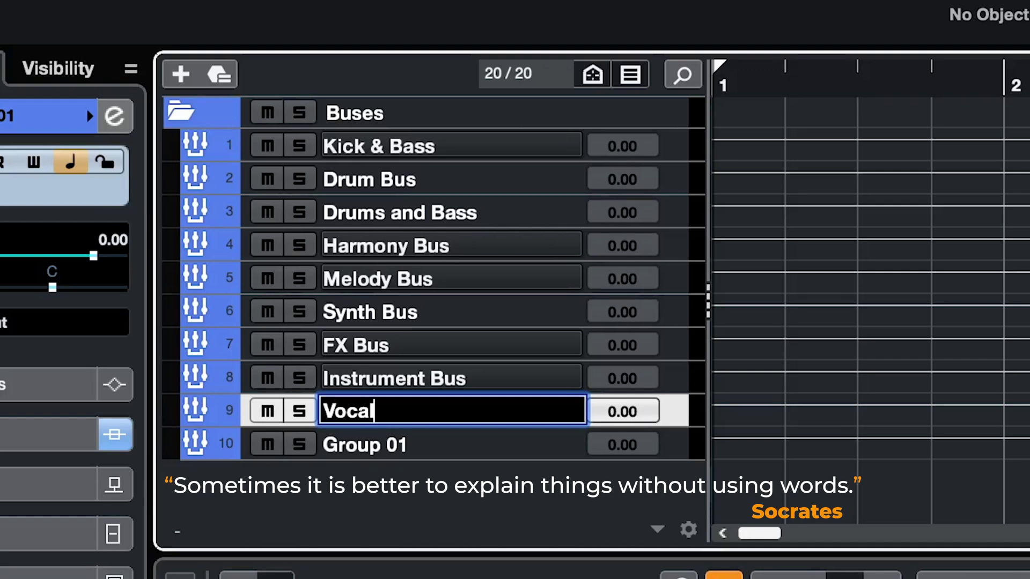
text( Bus)
key(Tab)
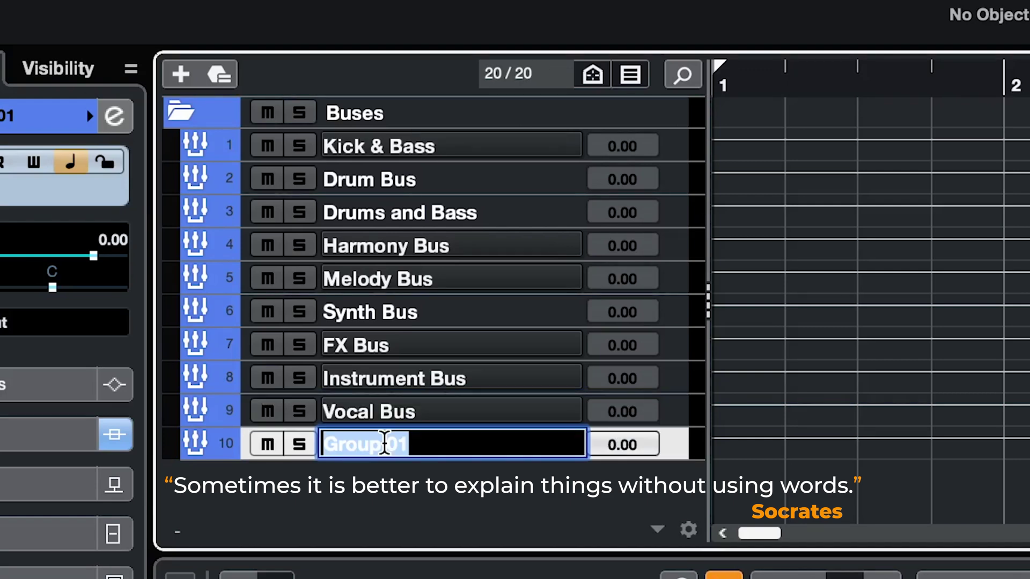
text(Master Bus)
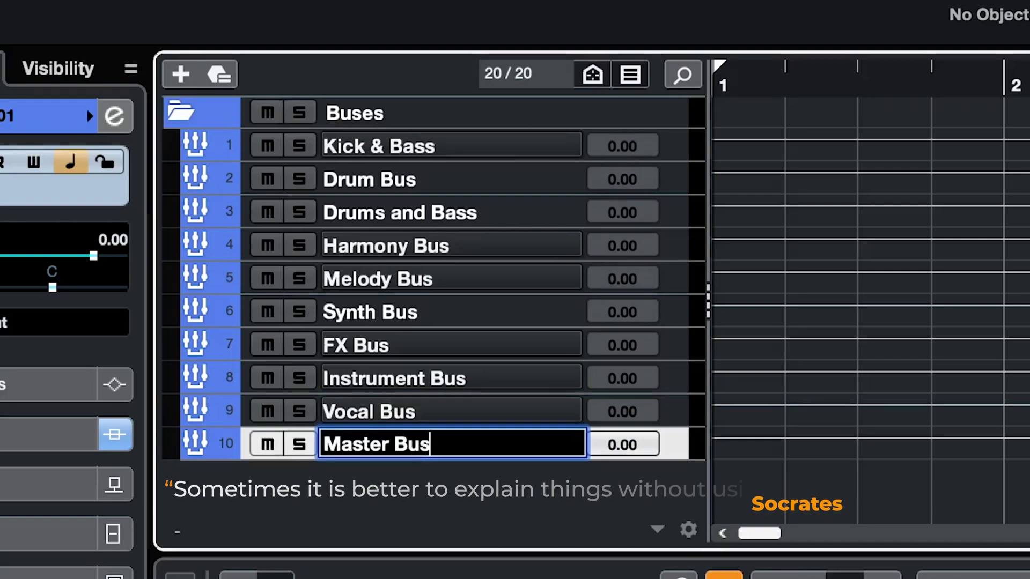
key(Return)
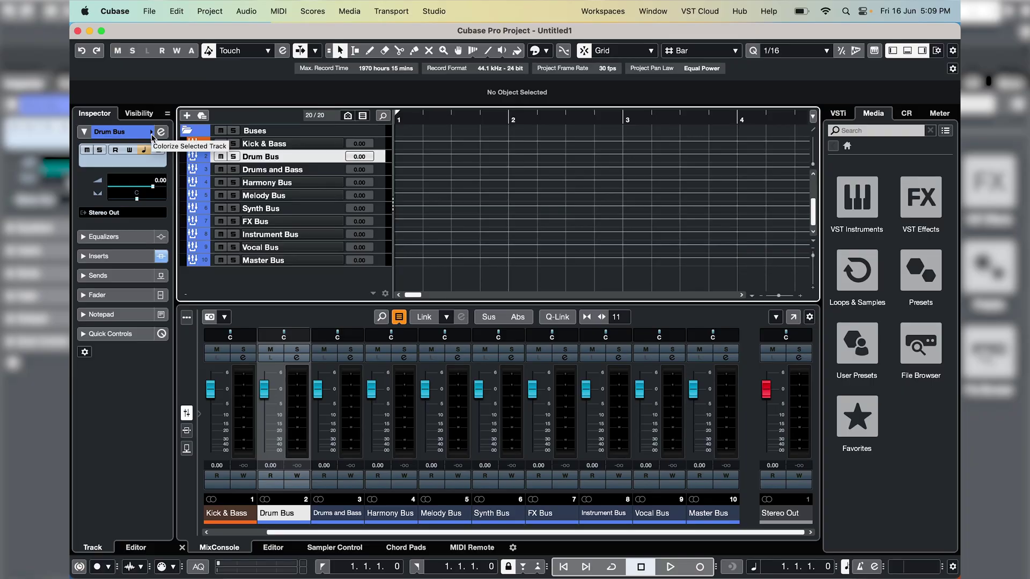
Step: Colorize the Drum Bus group track red
click(152, 134)
click(164, 166)
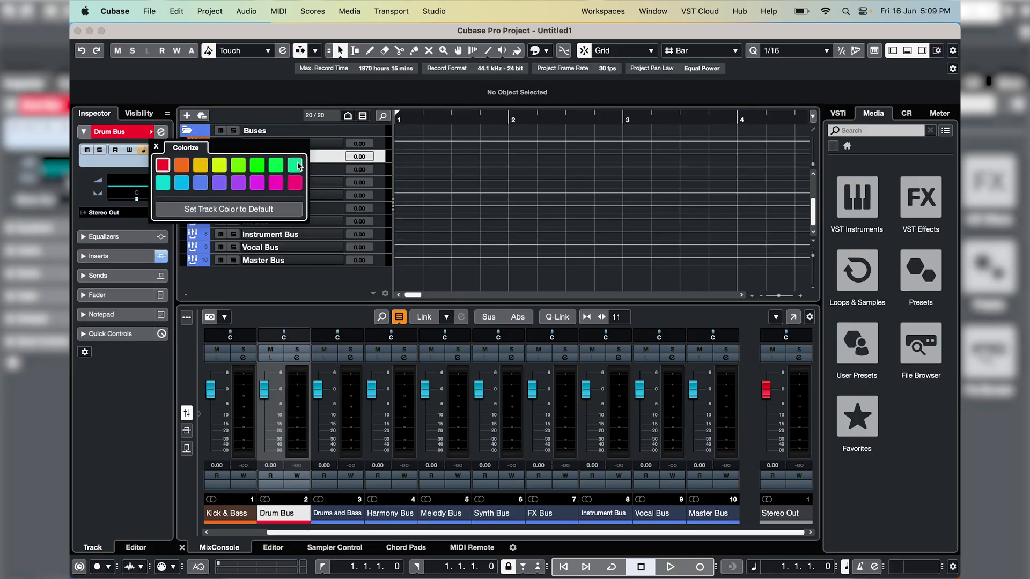
click(339, 171)
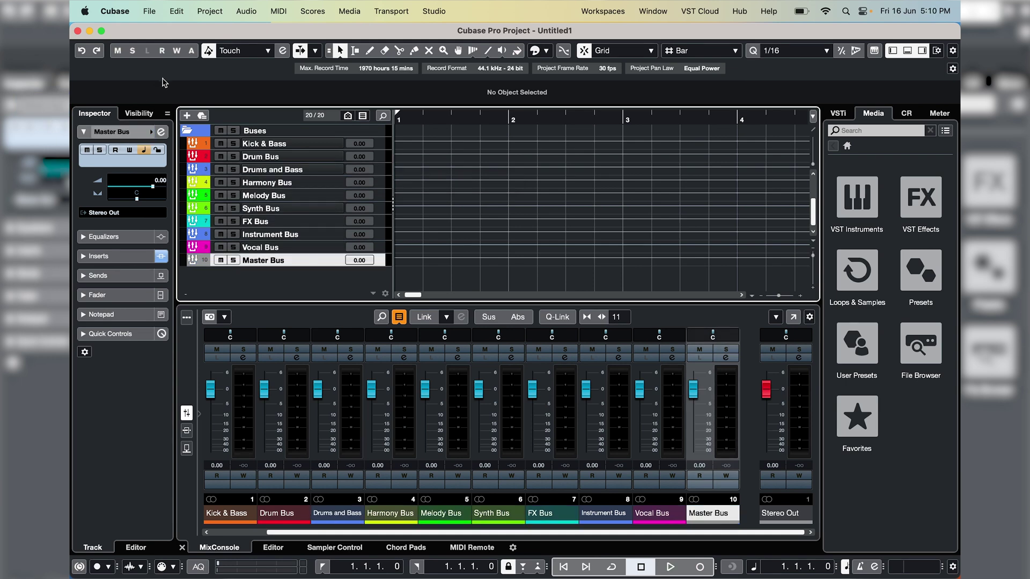
Step: Attach all ten bus channels, from Kick & Bass through Master Bus, to the right edge of the mixer
click(144, 114)
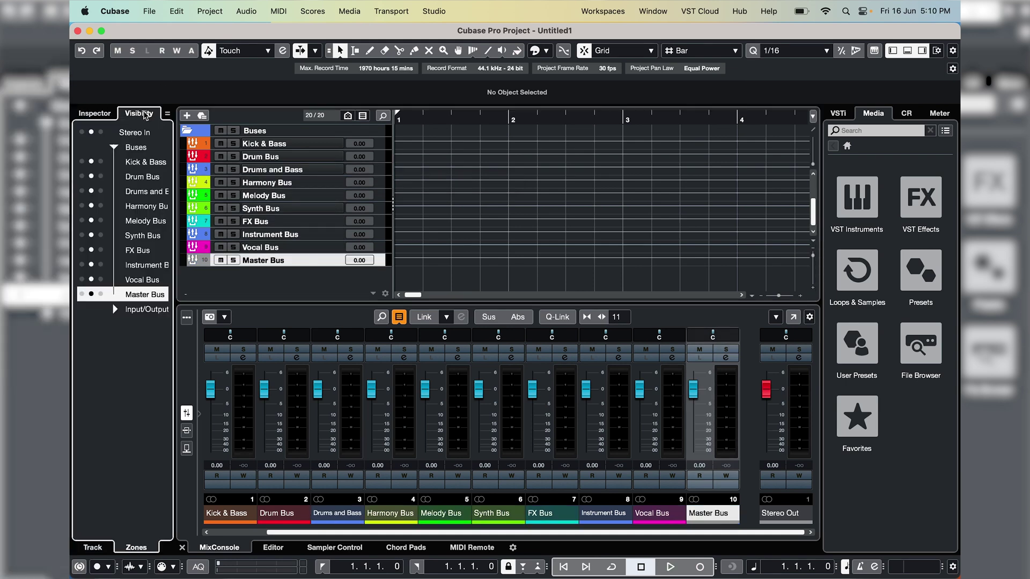
click(100, 162)
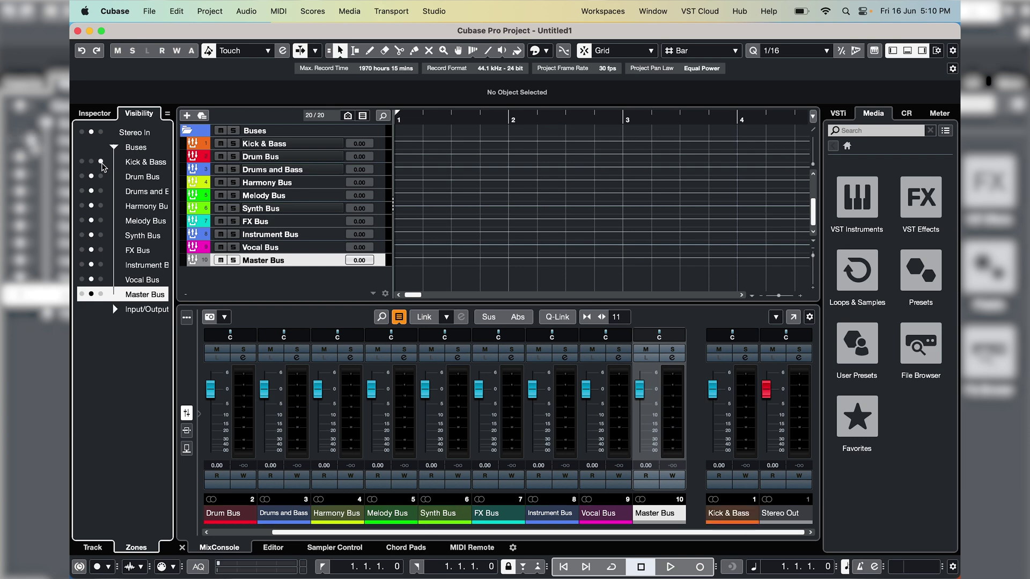
click(100, 176)
click(100, 191)
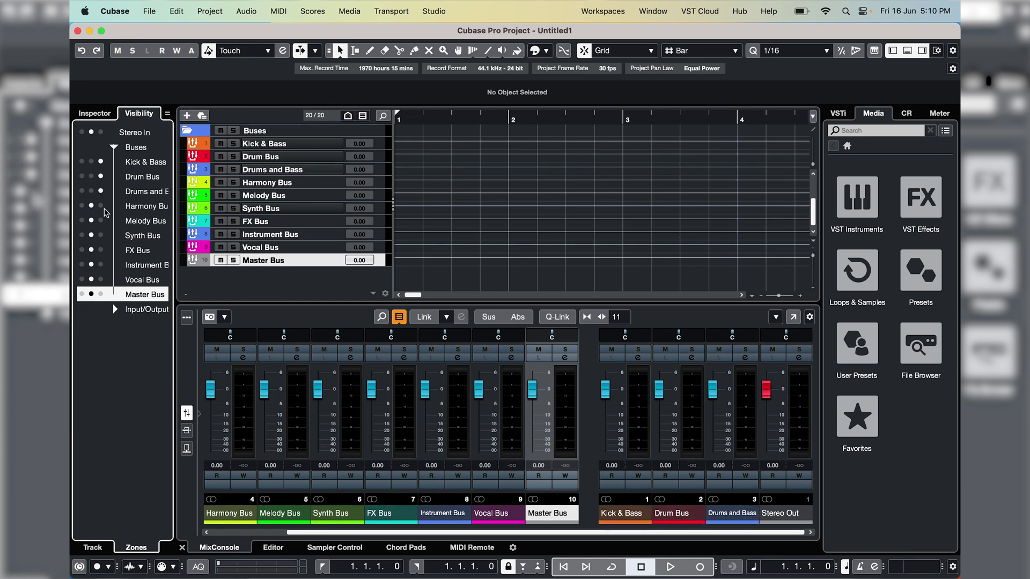
click(100, 206)
click(101, 220)
click(100, 235)
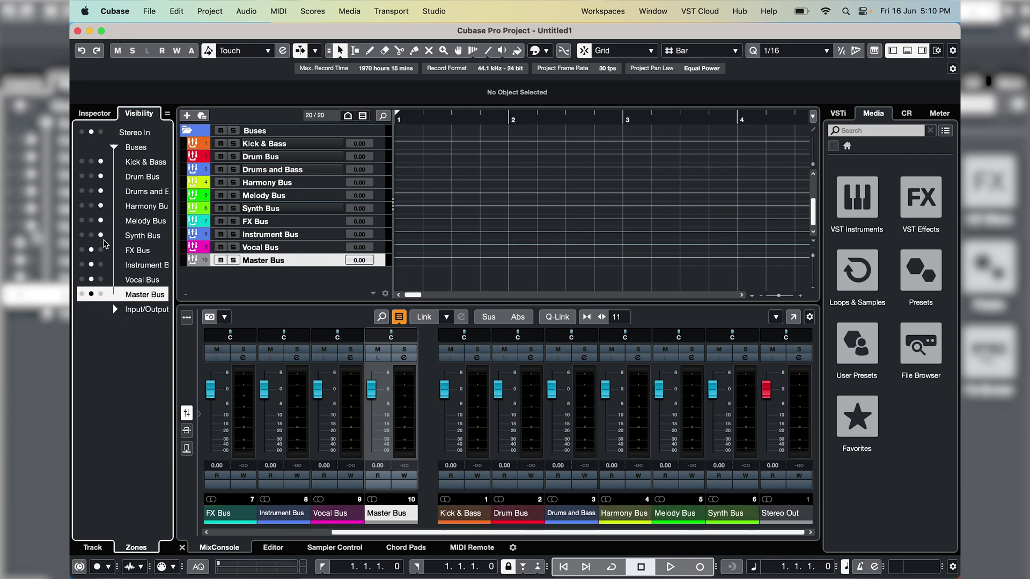
click(101, 250)
click(100, 264)
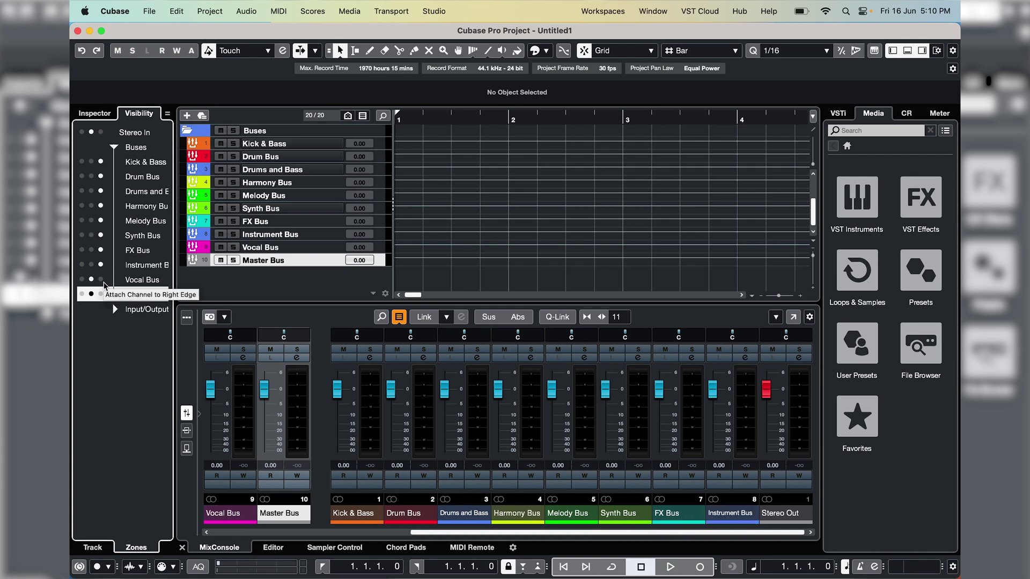
click(100, 278)
click(101, 294)
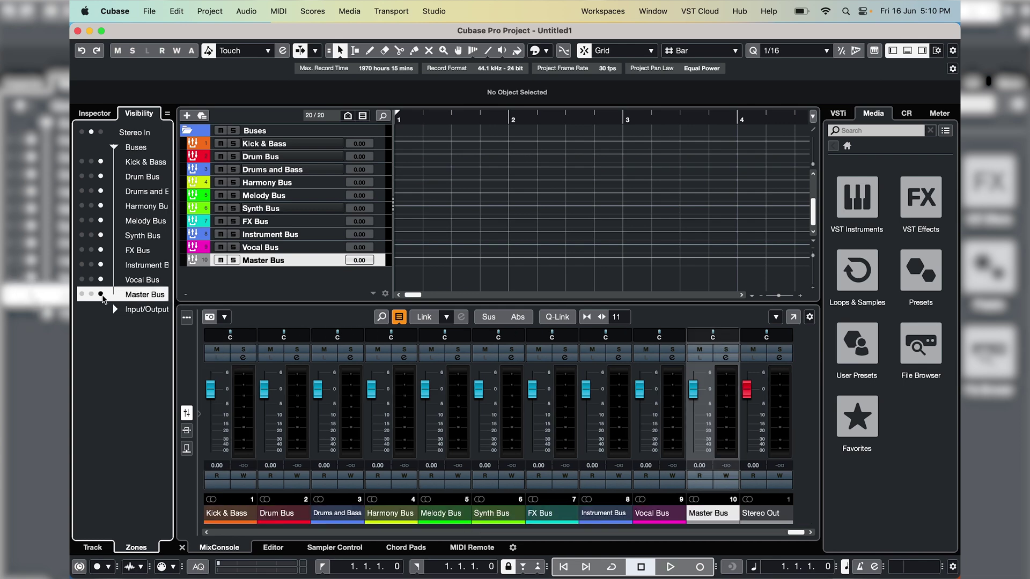
Step: Route the outputs of the Kick & Bass and Drum Bus channels to the Drums and Bass group
click(243, 357)
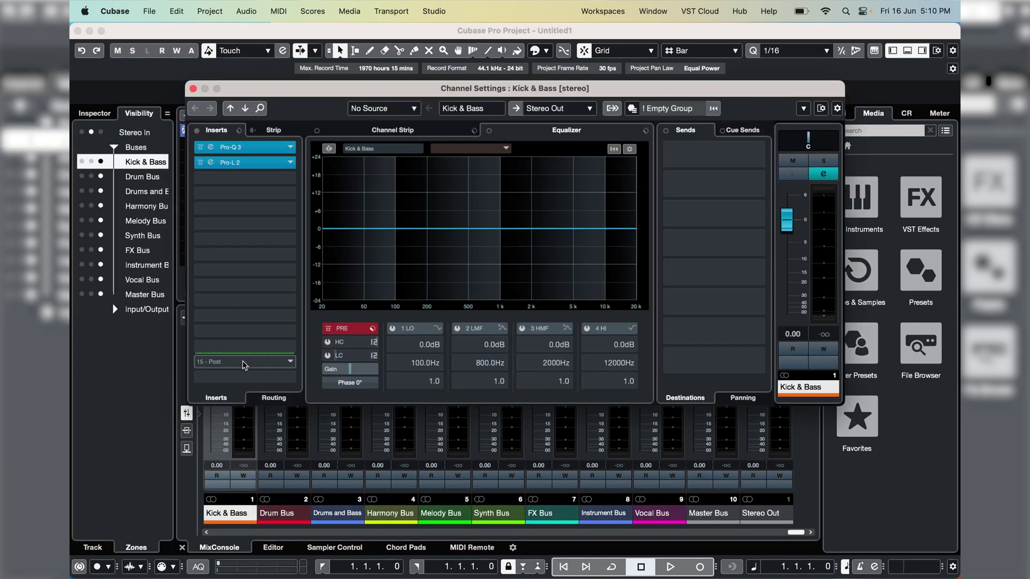
click(584, 109)
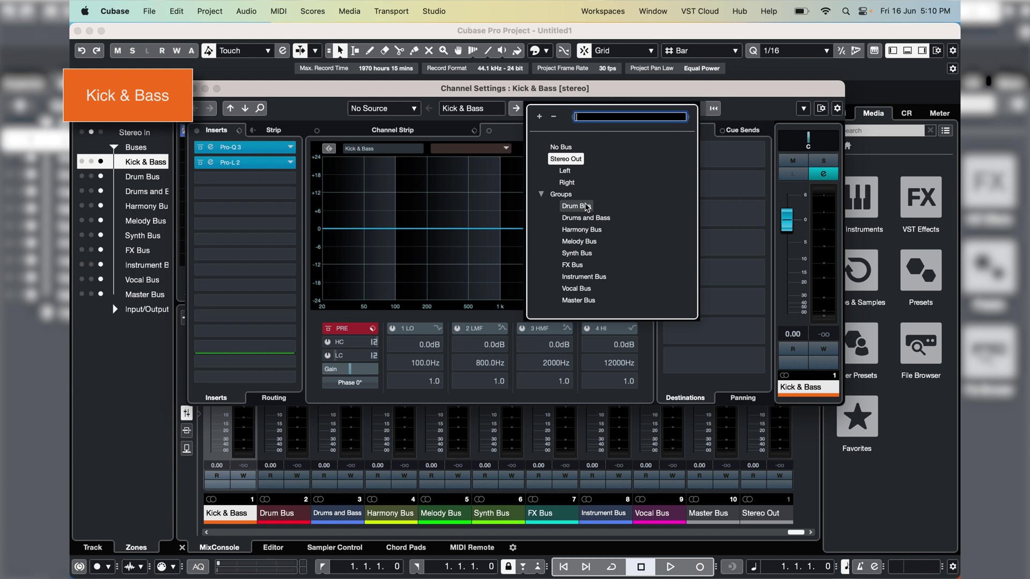
click(603, 220)
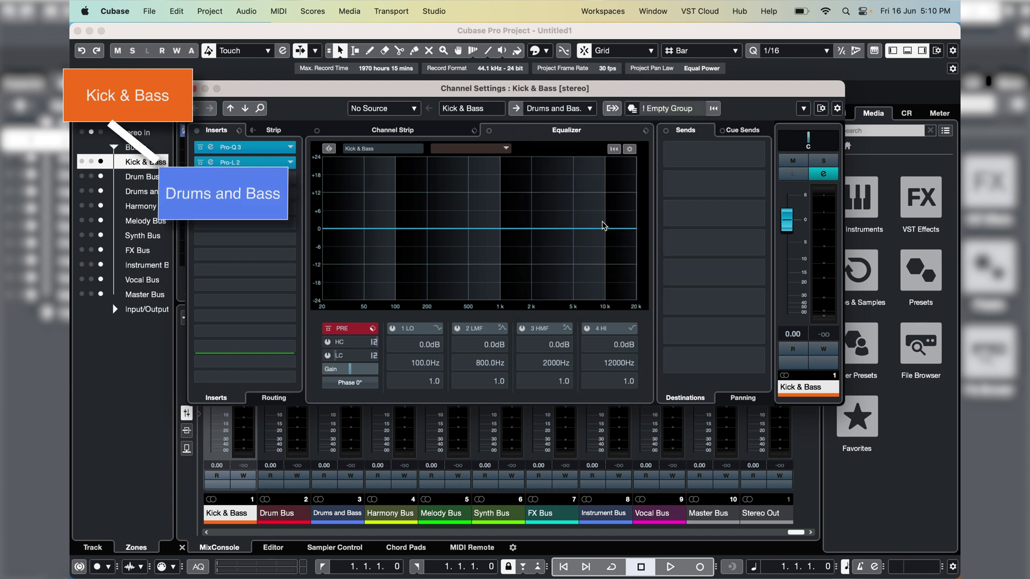
click(195, 89)
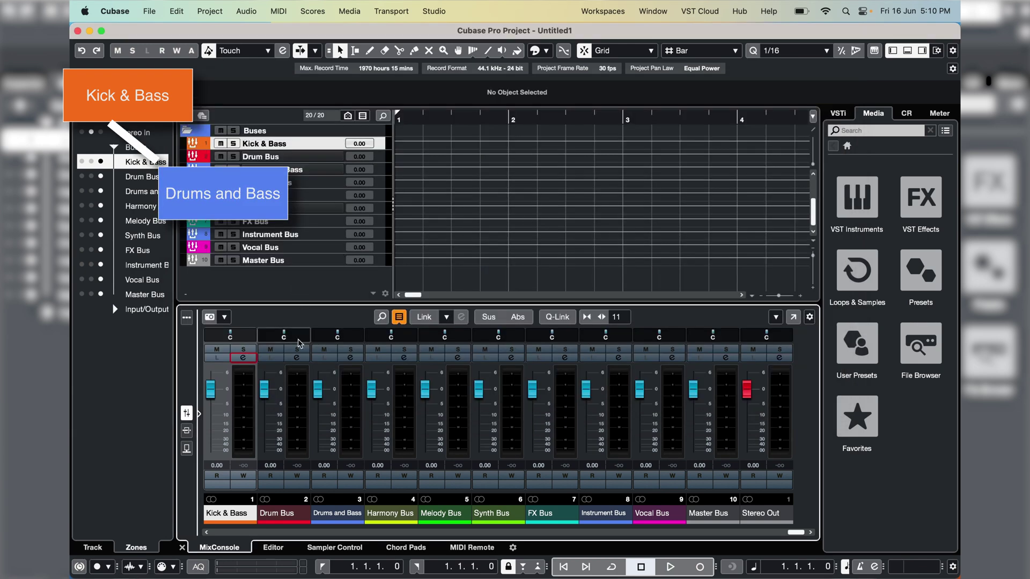
click(298, 358)
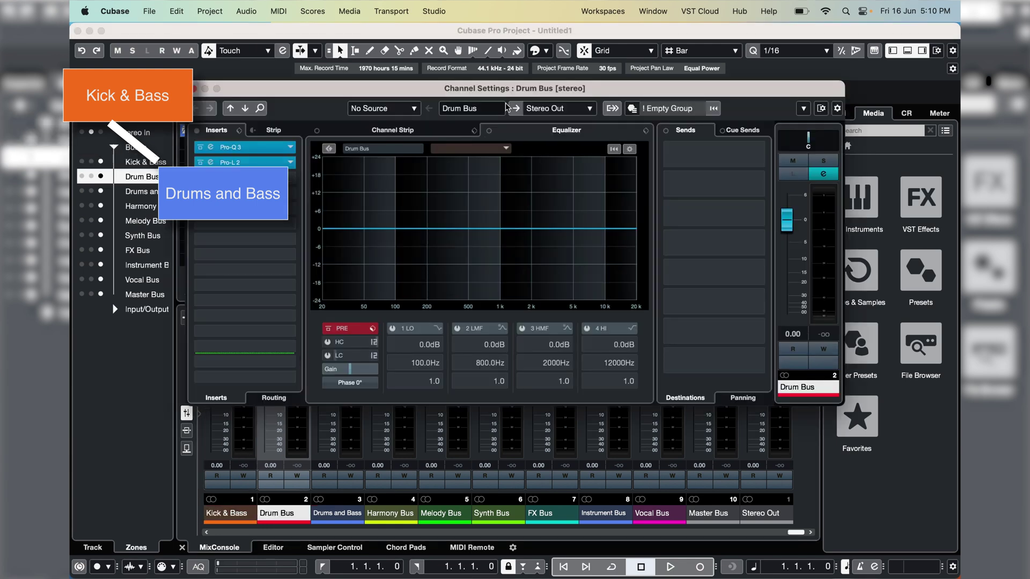
click(563, 109)
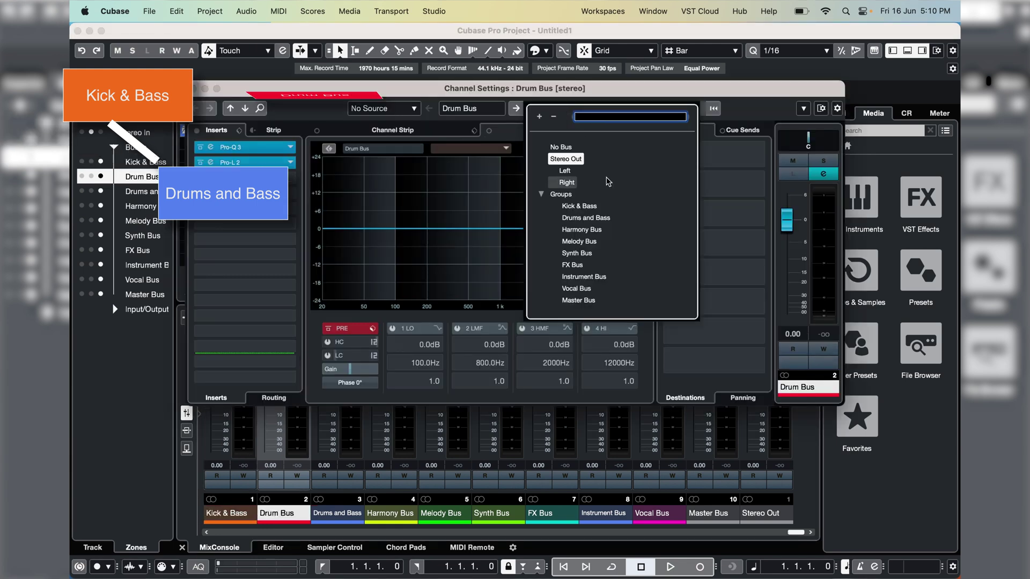
click(614, 217)
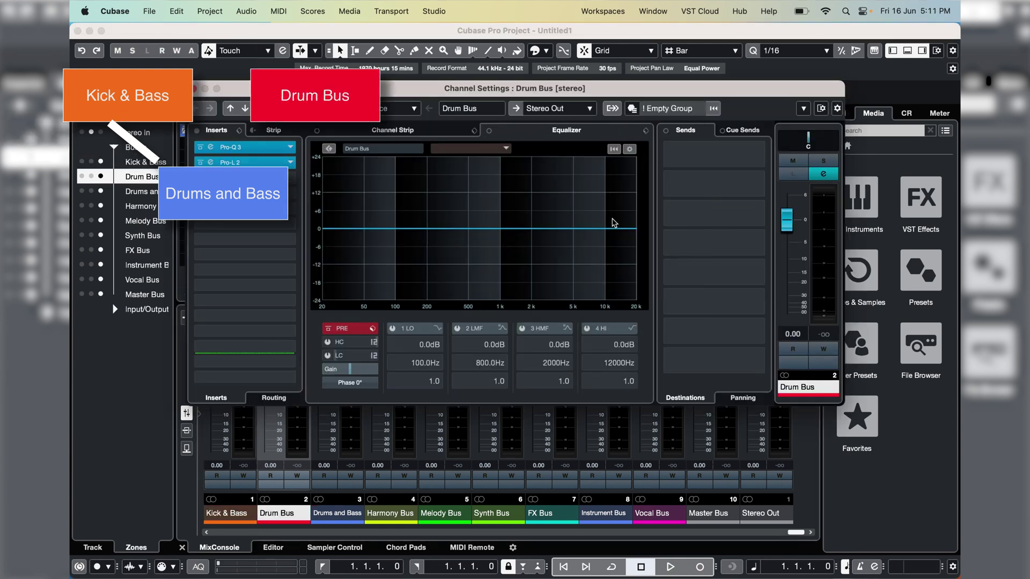
click(195, 89)
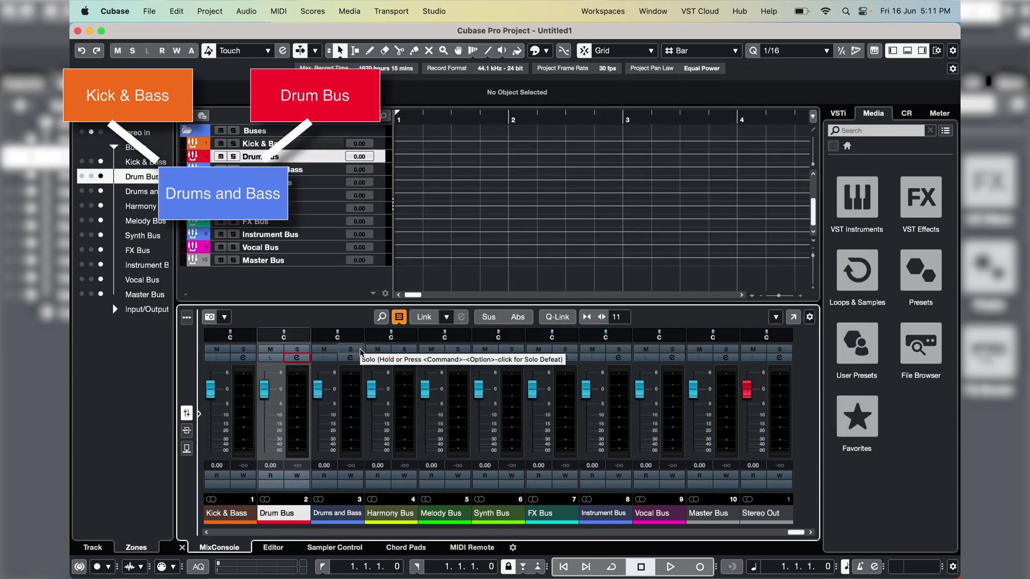
Step: Route the output of the Drums and Bass channel to the Instrument Bus group
click(350, 357)
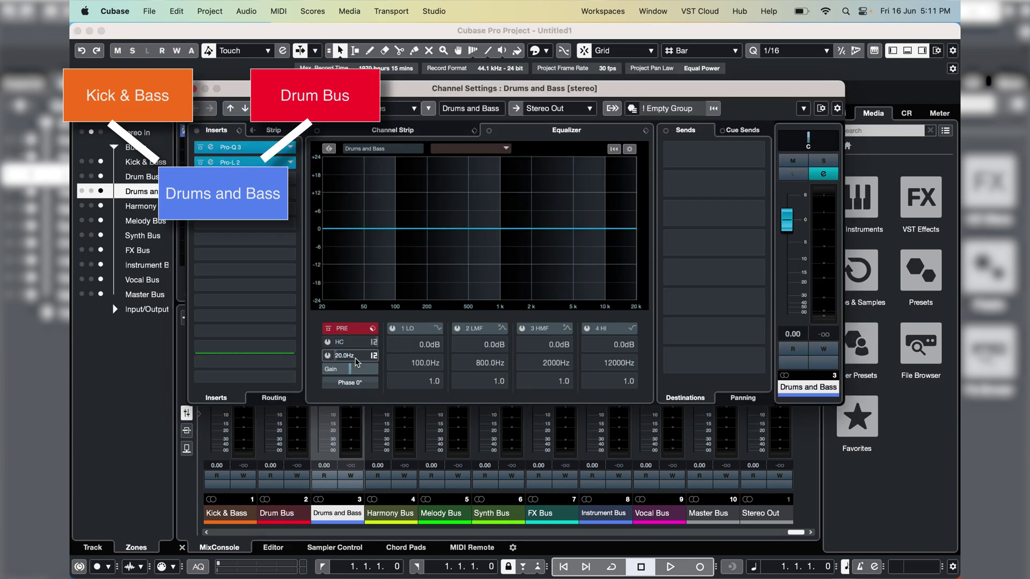
click(577, 111)
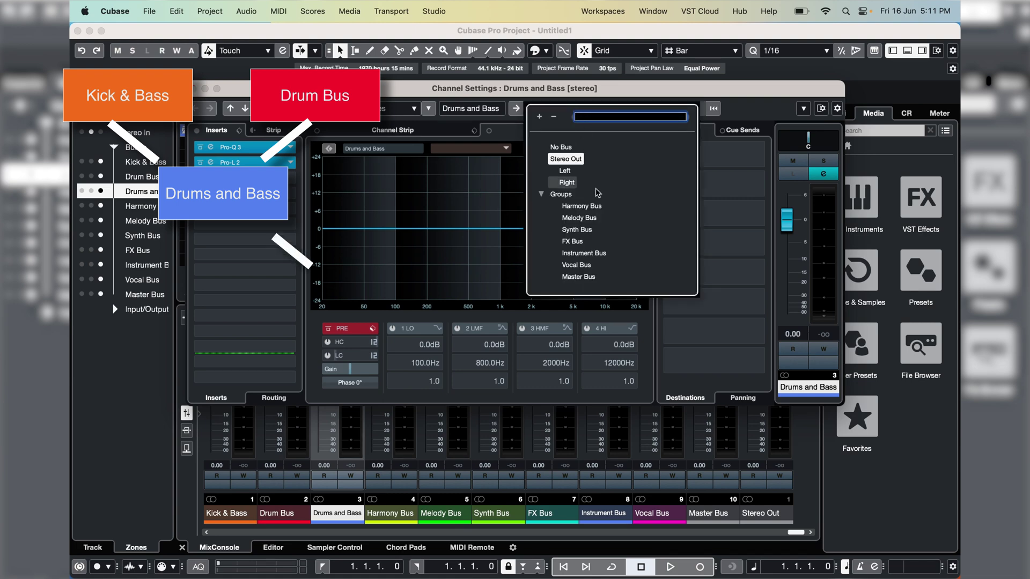
click(604, 257)
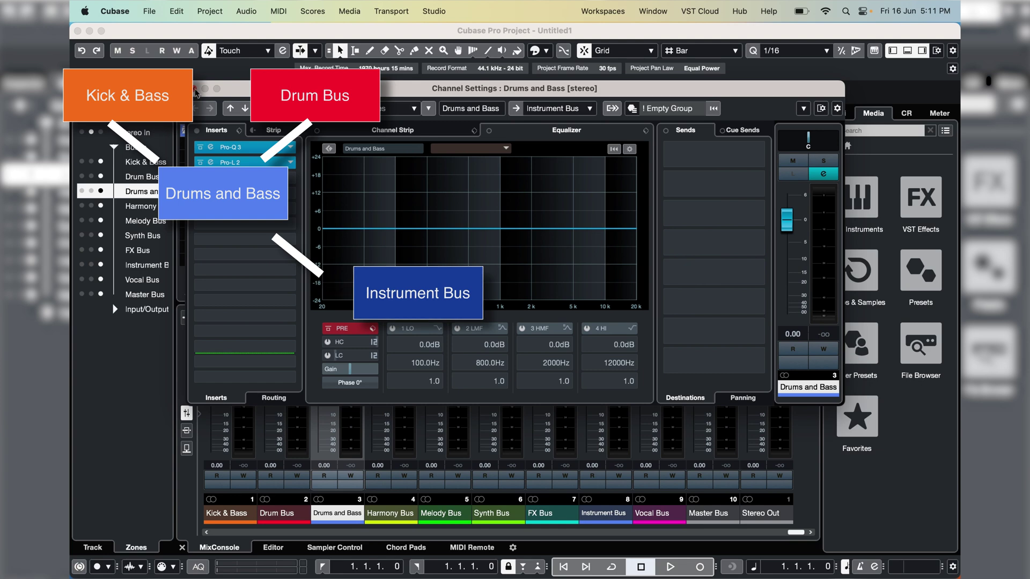
click(195, 90)
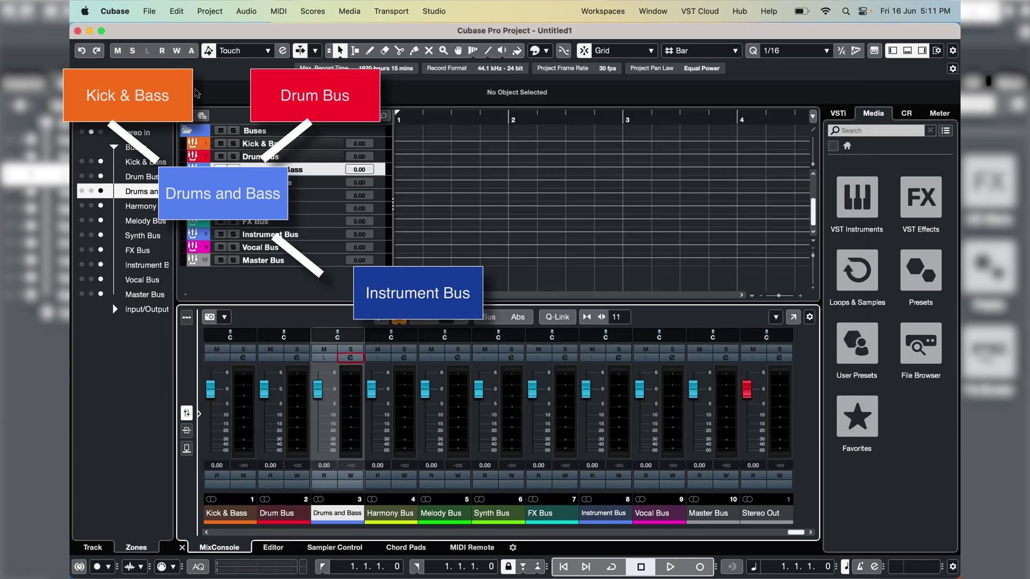
Step: Route the outputs of the Harmony Bus and Melody Bus channels to the Synth Bus group
click(404, 358)
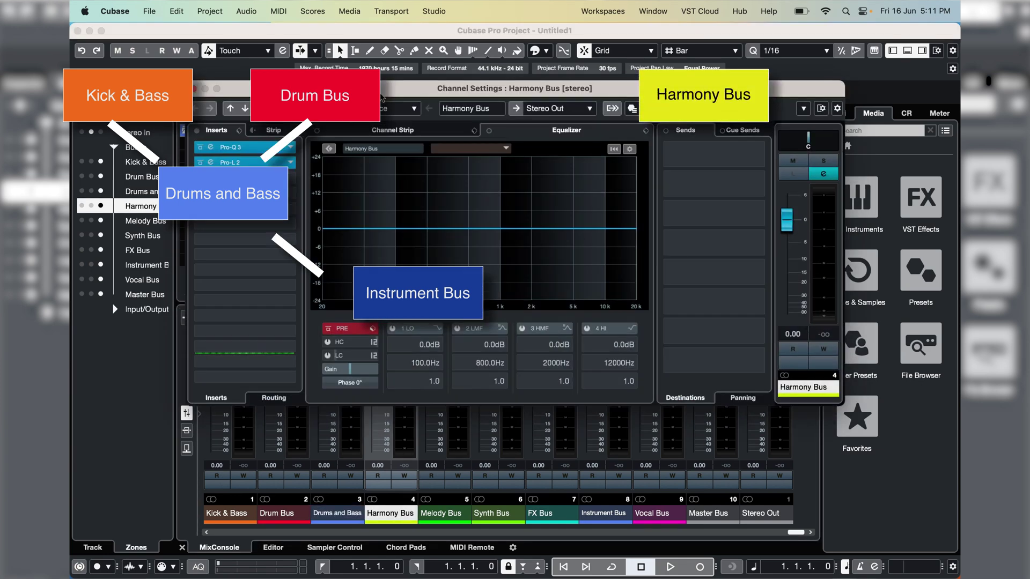
click(552, 108)
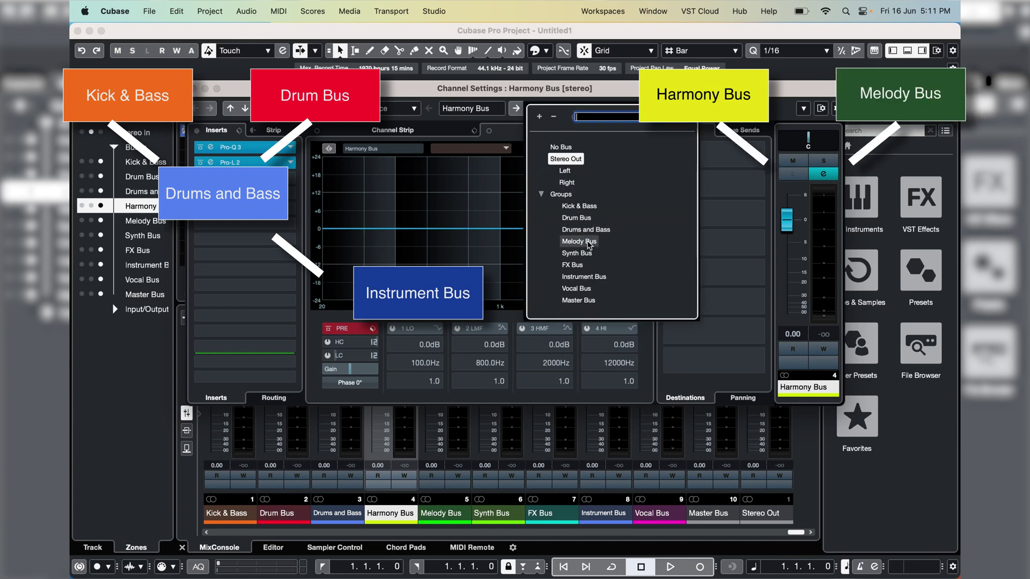
key(Escape)
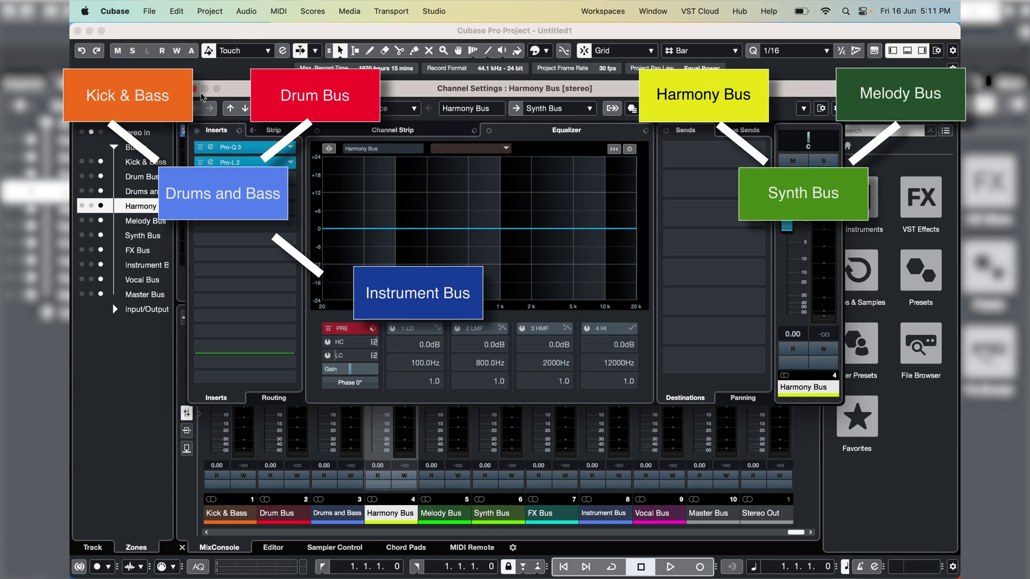
click(195, 89)
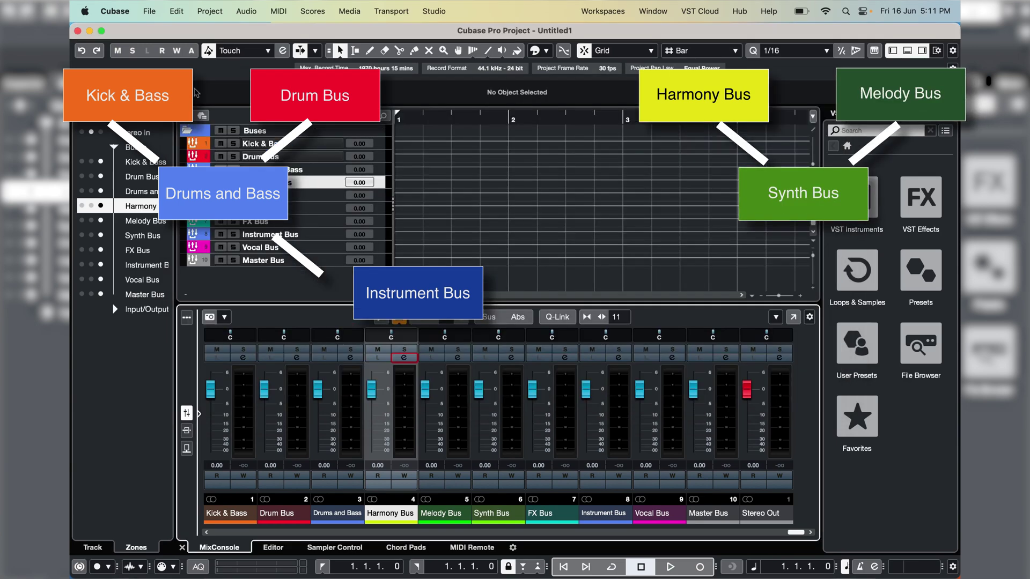
click(460, 359)
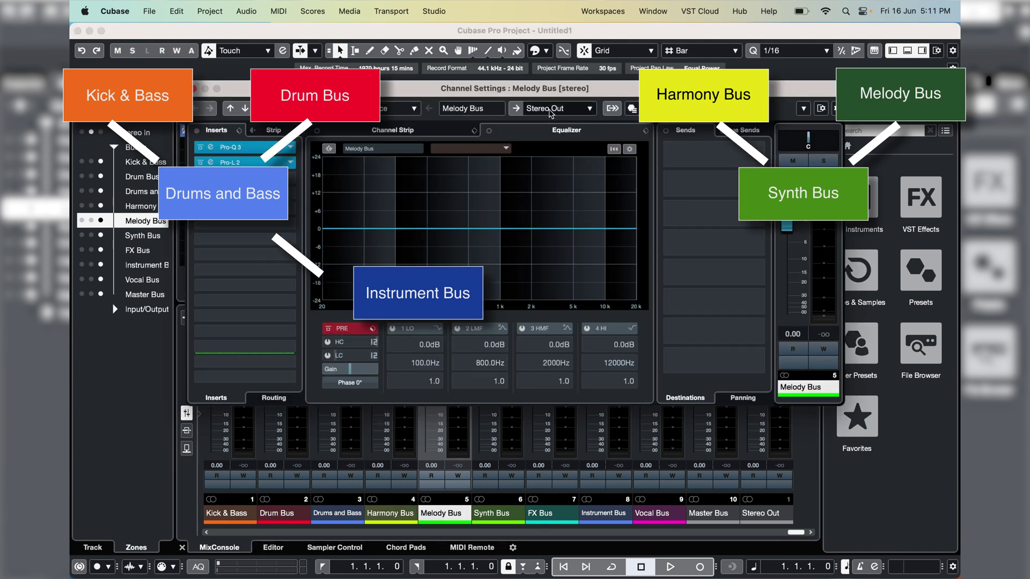
click(552, 109)
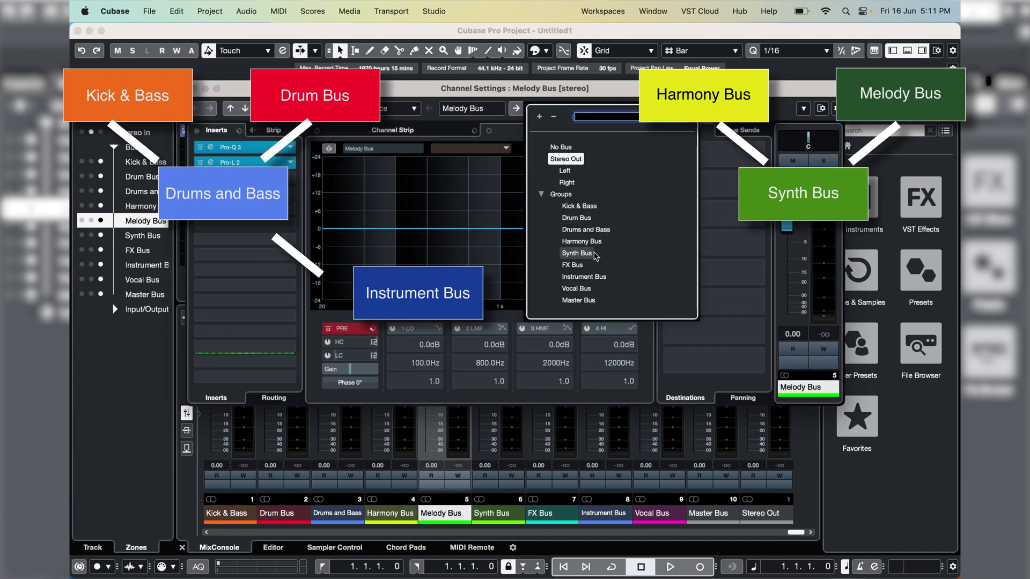
click(596, 255)
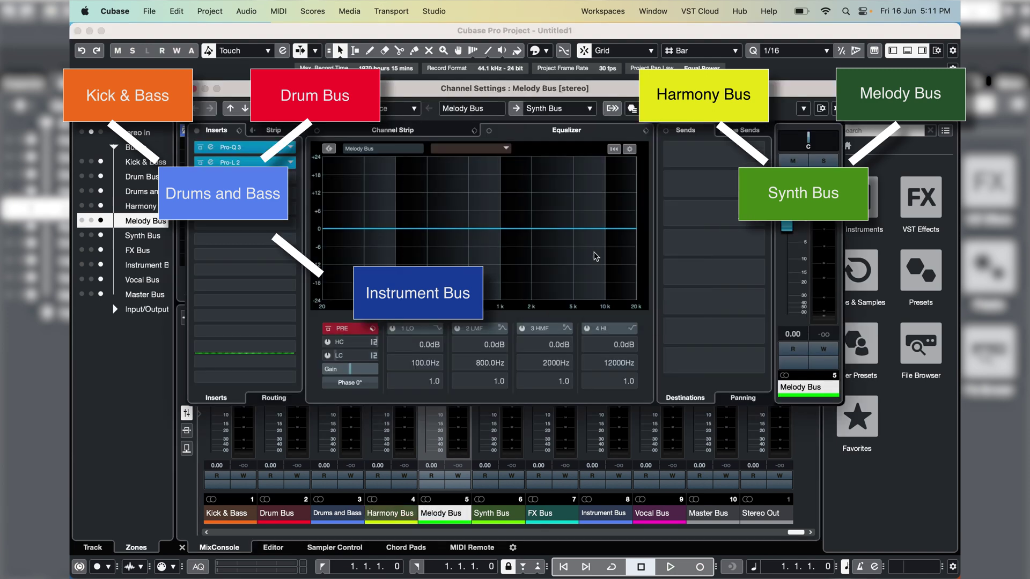
click(195, 89)
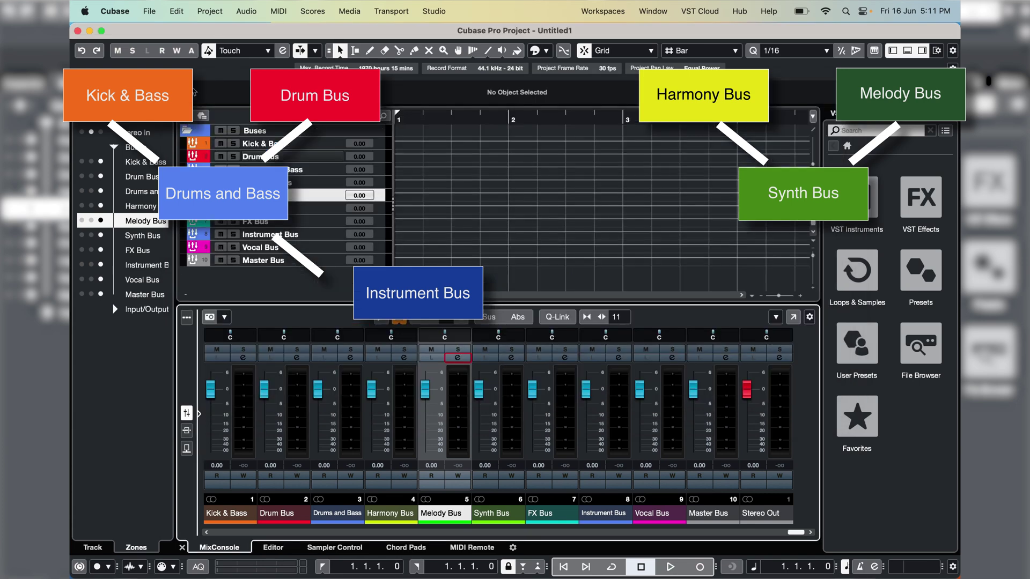
Step: Route the outputs of the Synth Bus and FX Bus channels to the Instrument Bus group
click(514, 358)
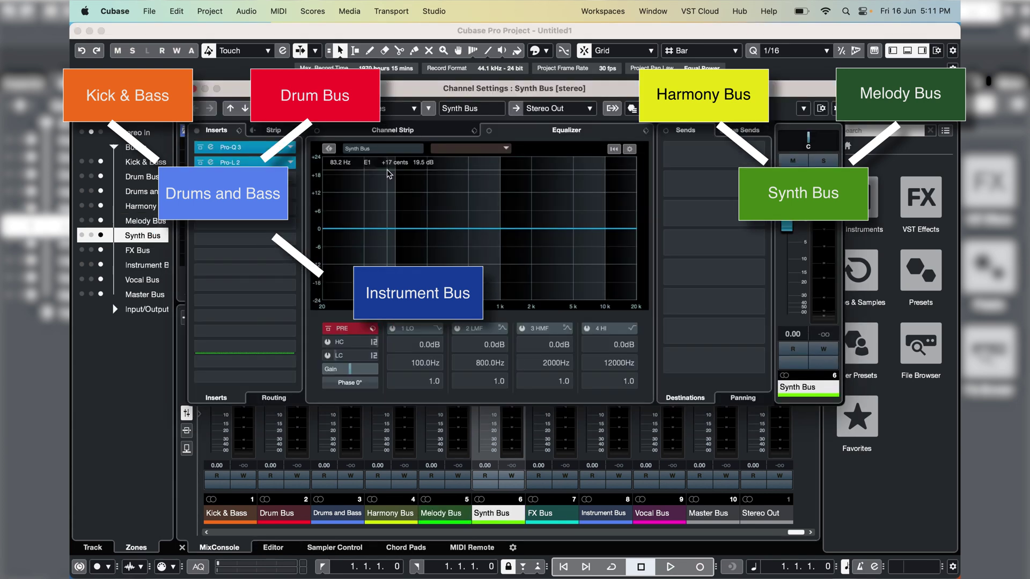
click(566, 110)
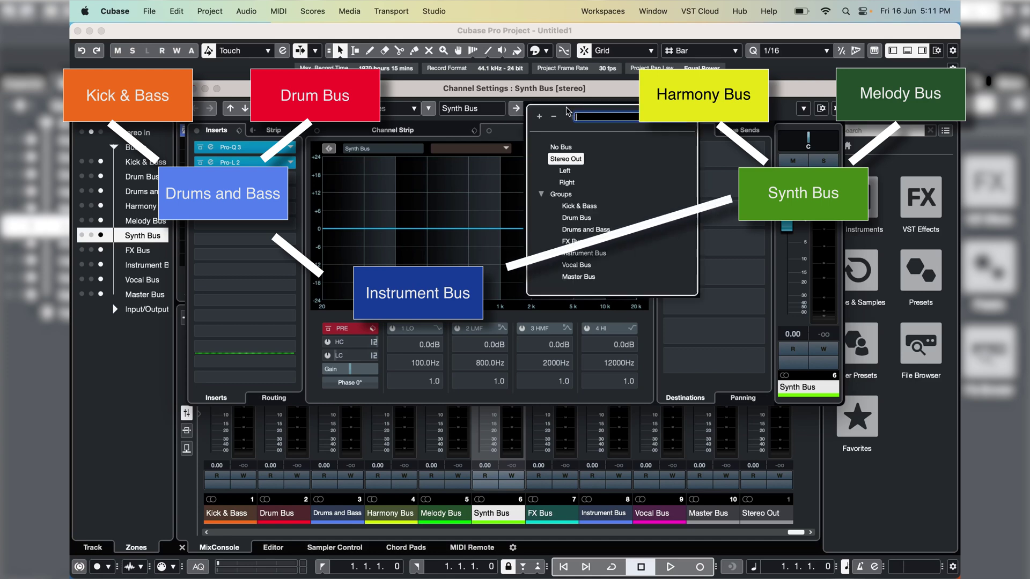
click(585, 253)
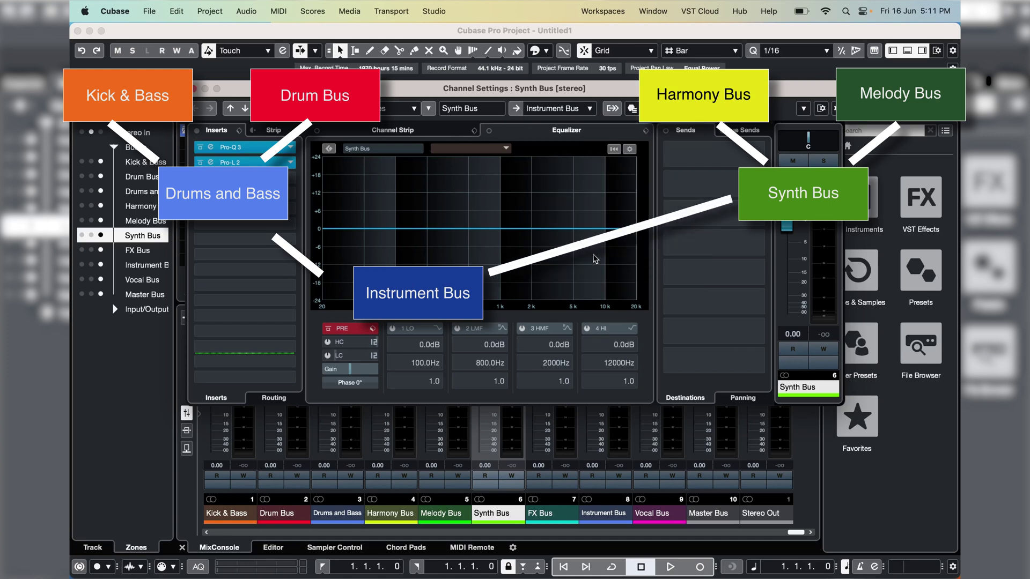
click(194, 89)
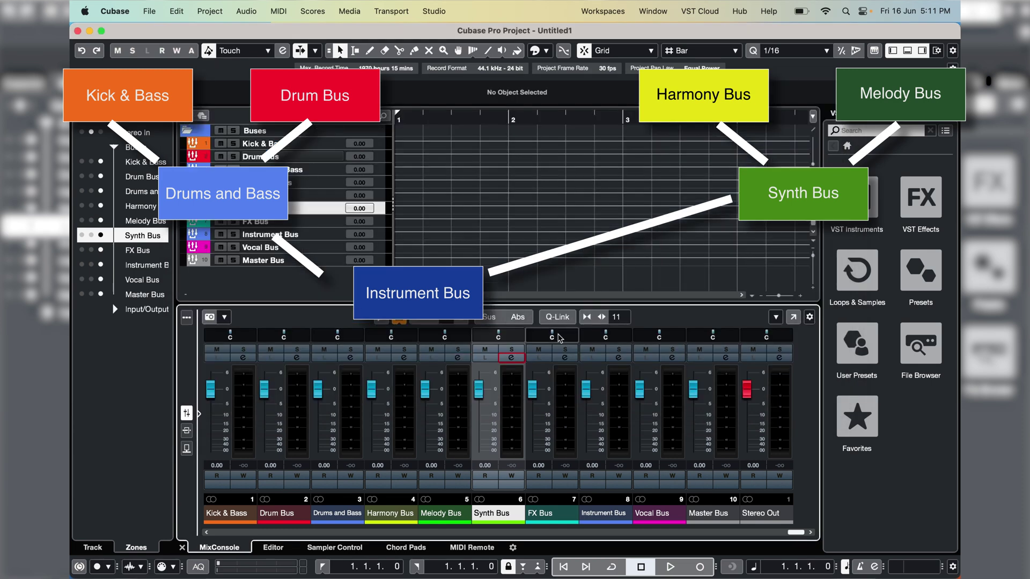
click(566, 358)
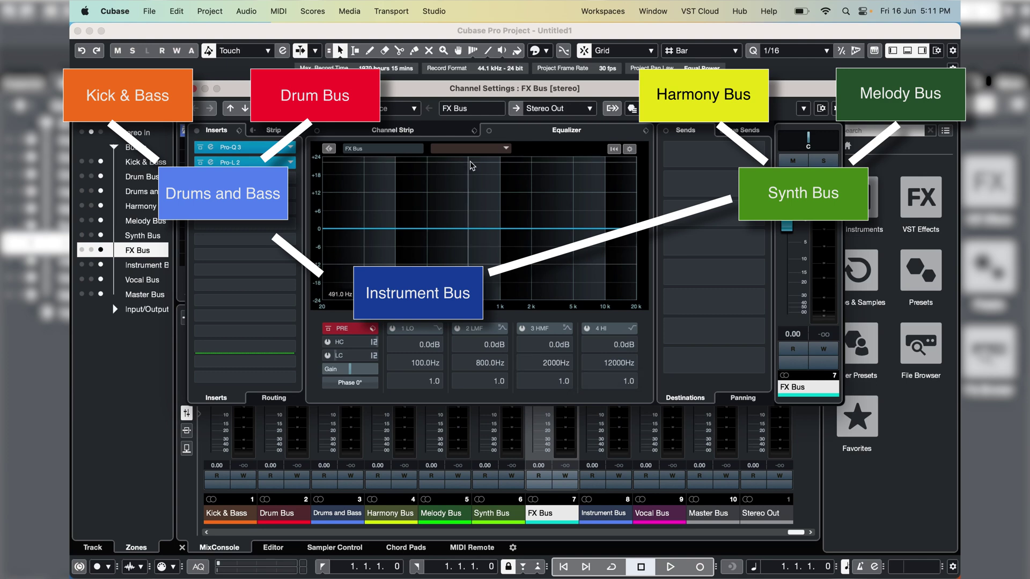
click(573, 109)
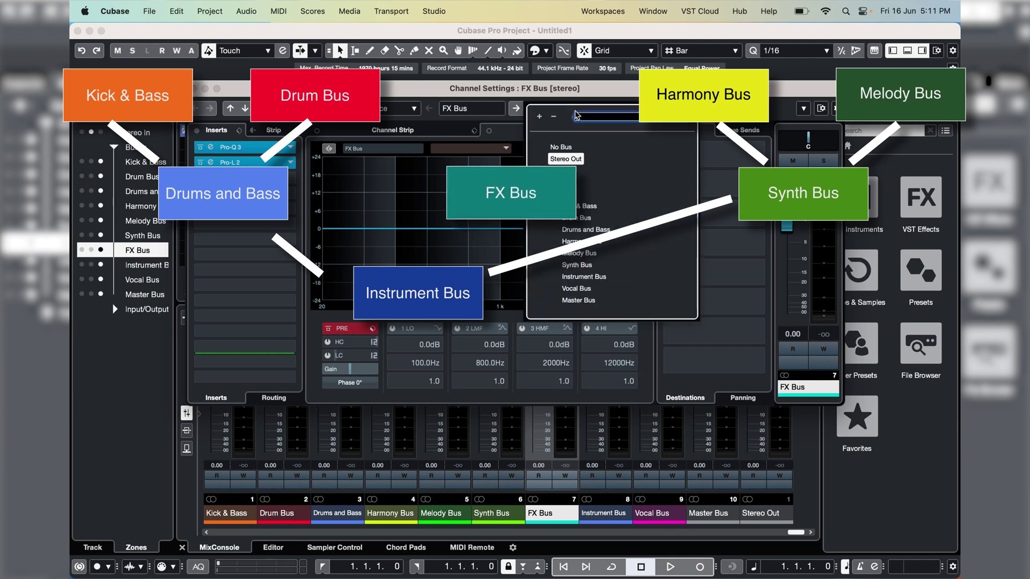
click(606, 278)
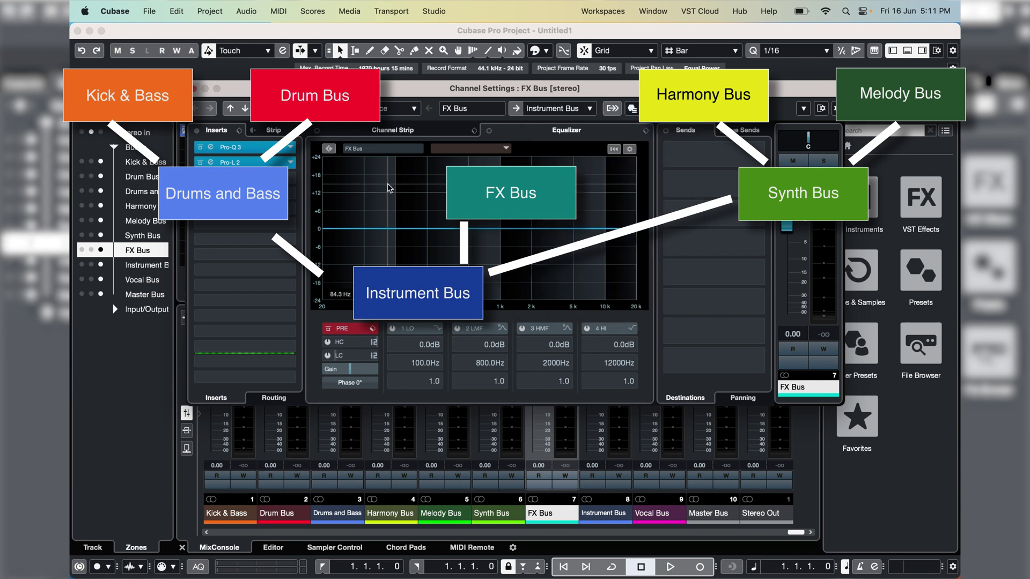
click(195, 91)
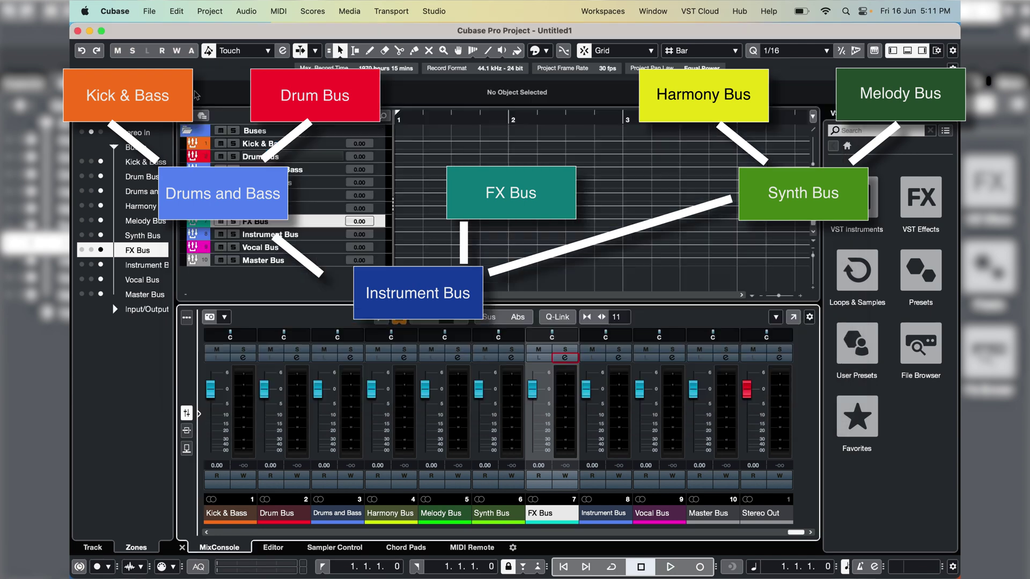
Step: Route the outputs of the Instrument Bus and Vocal Bus channels to the Master Bus group, and check the Master Bus channel's output
click(620, 359)
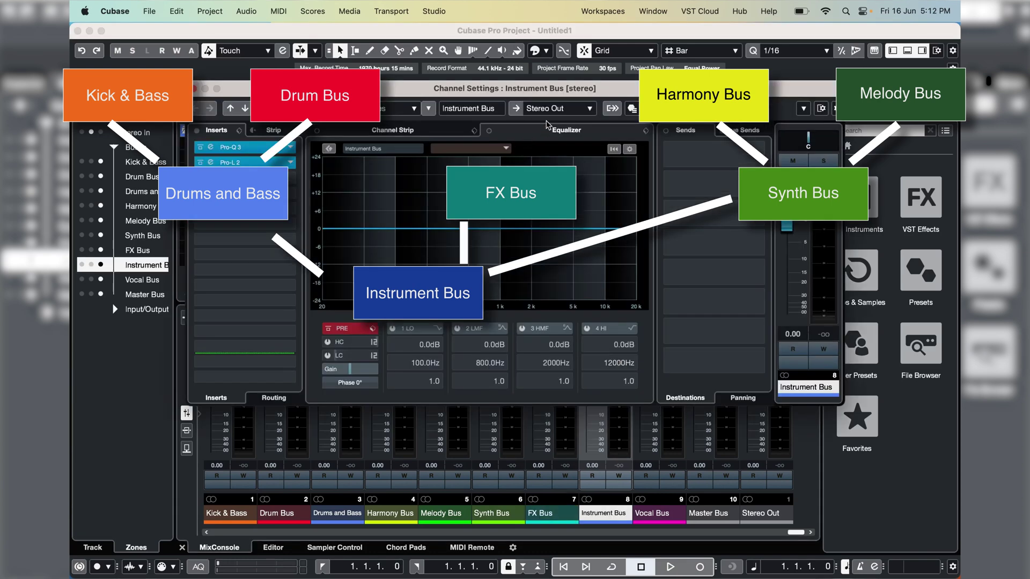
click(559, 110)
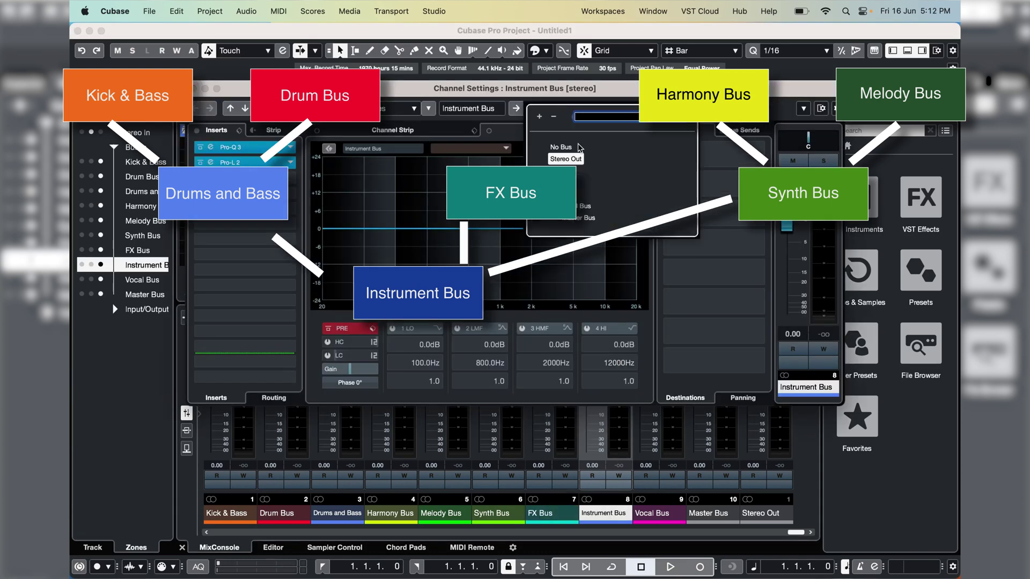
click(597, 219)
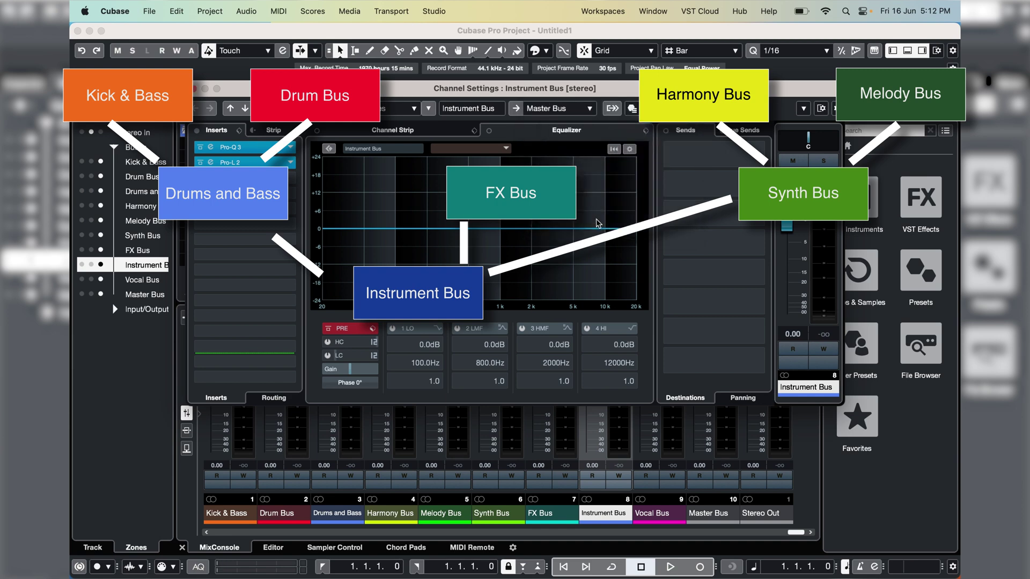
click(195, 89)
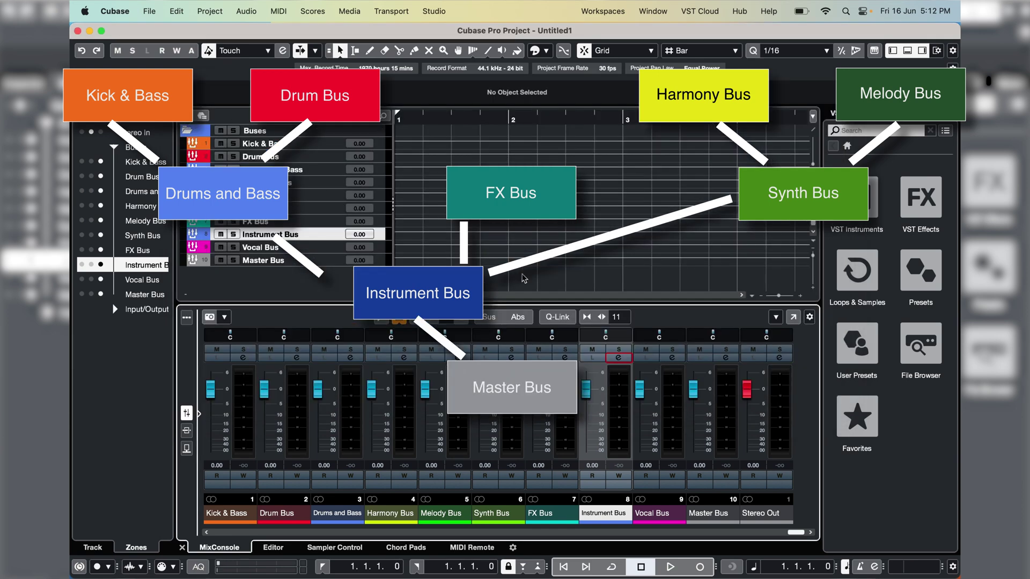
click(672, 357)
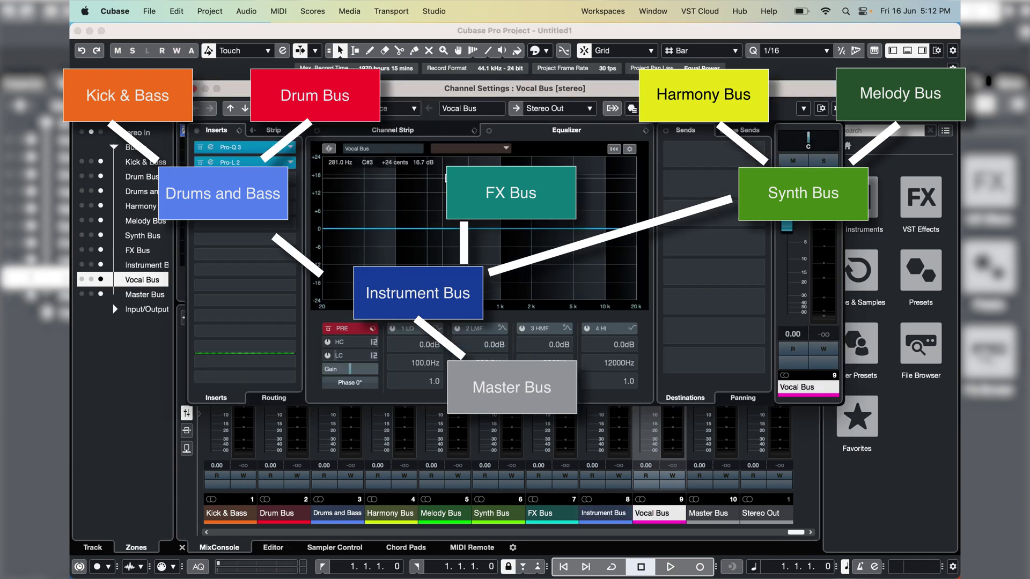
click(555, 108)
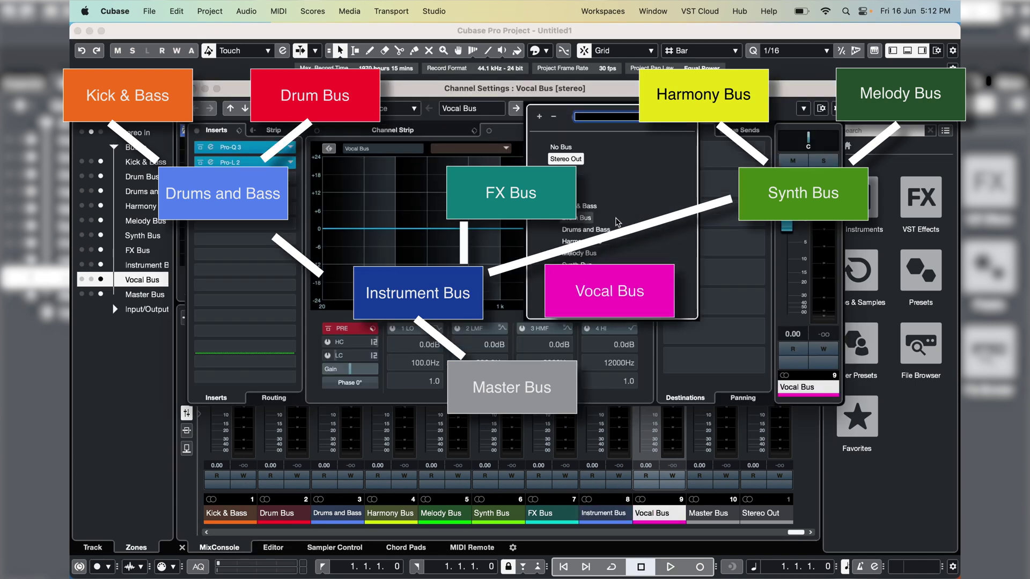
text(master)
key(Return)
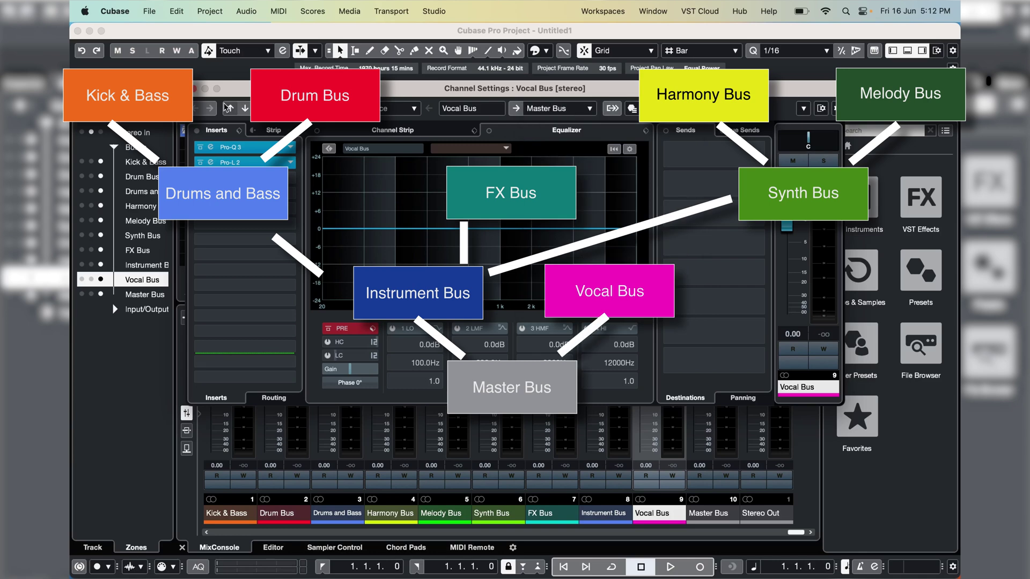
key(super+w)
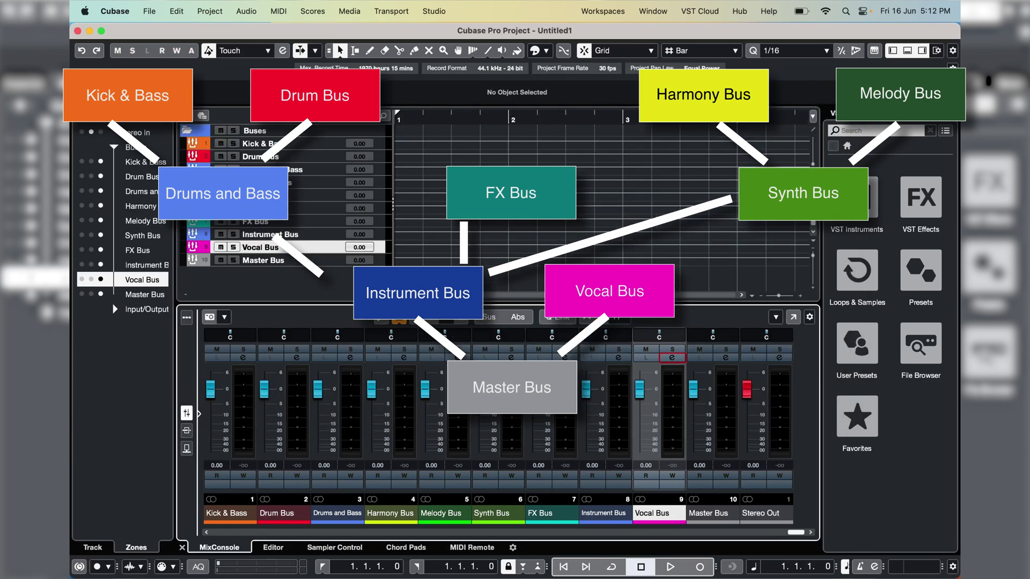
click(726, 358)
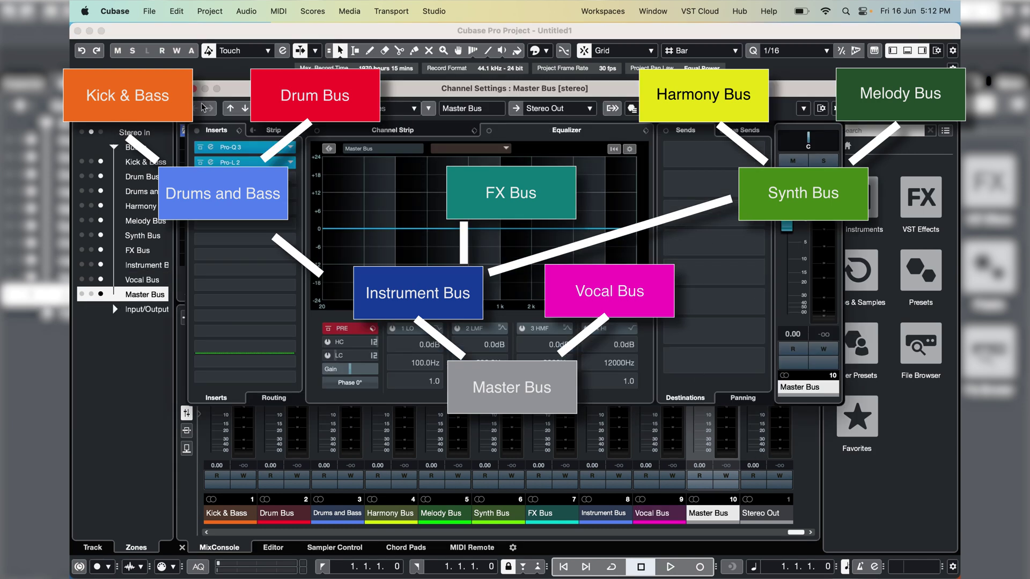
key(super+w)
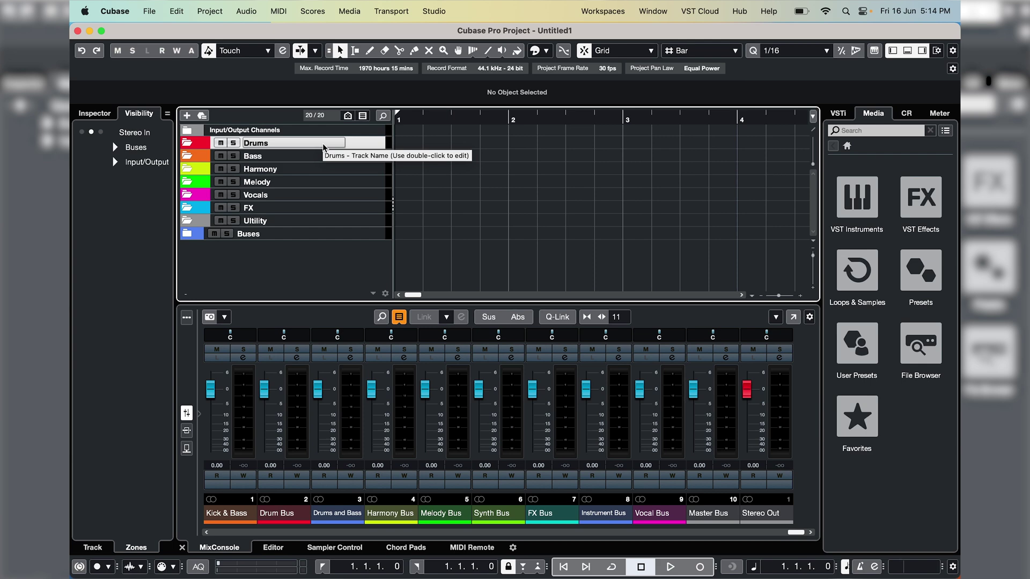
Step: Add one instrument track with no VST instrument and move it into the Drums folder
right_click(324, 148)
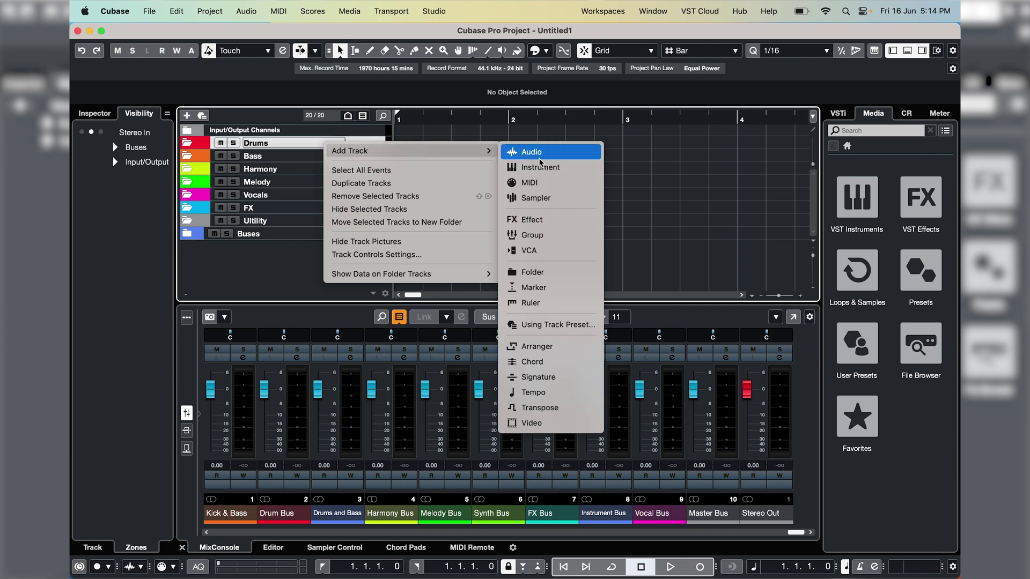
click(551, 168)
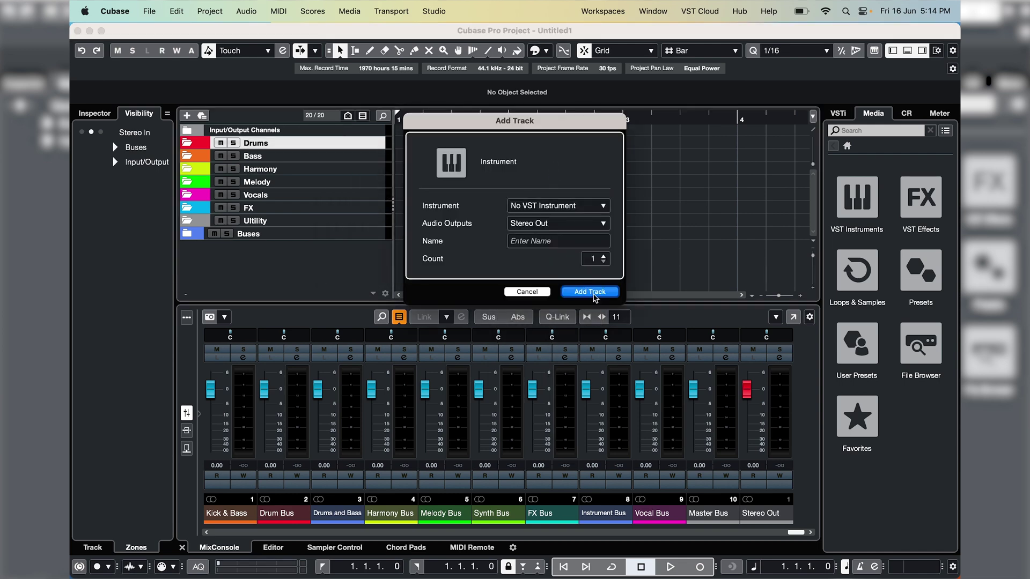
click(590, 292)
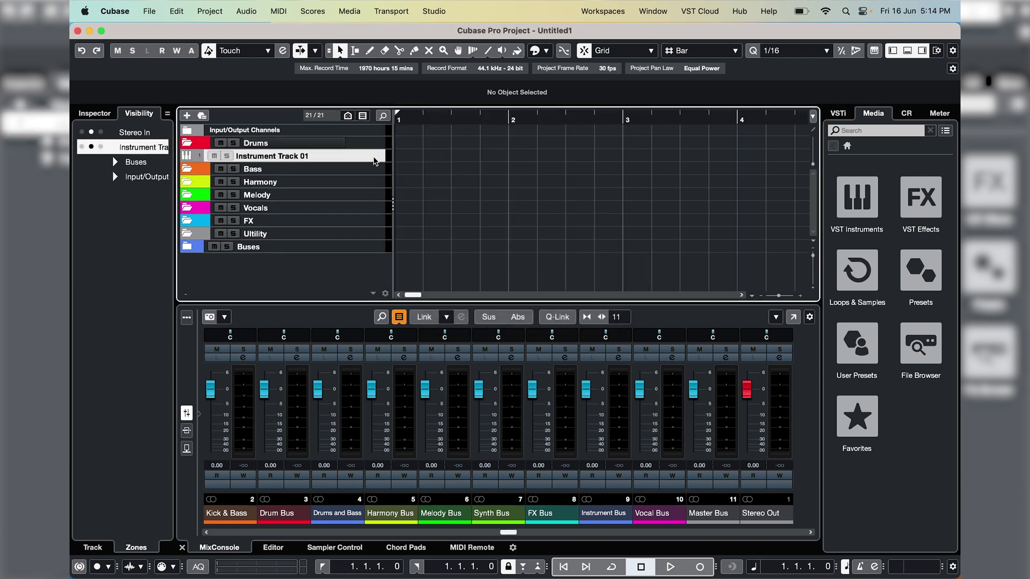
drag(376, 161, 377, 148)
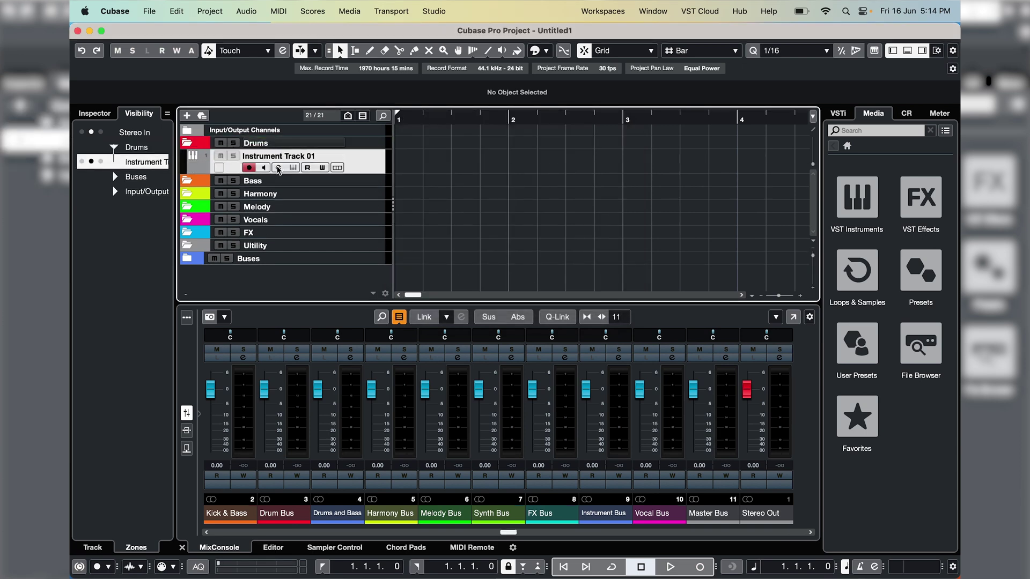
Step: Load Pro-Q 3 and Saturn 2 into the first two insert slots of the new instrument track
click(278, 171)
click(292, 150)
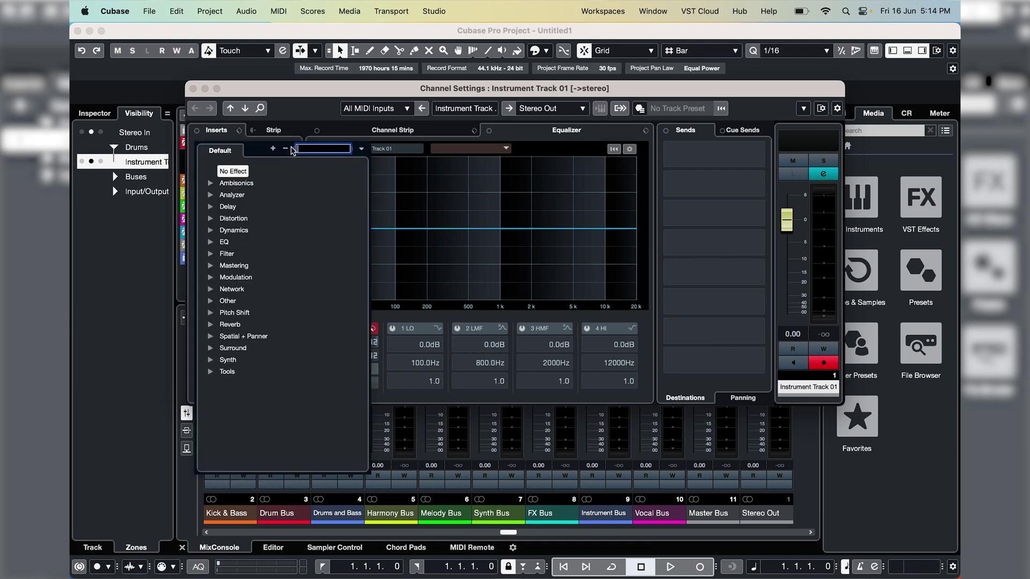
text(pro)
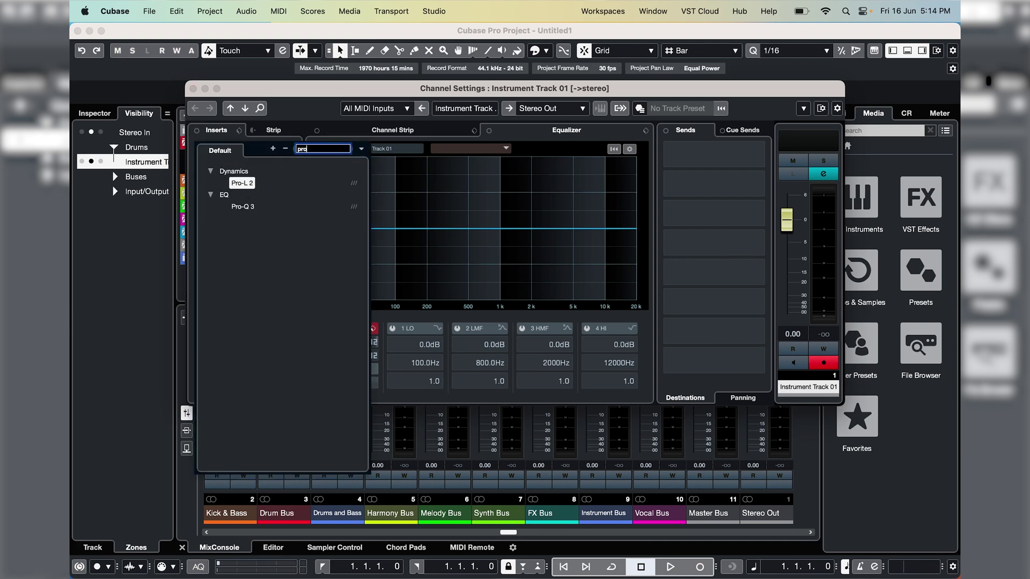
click(250, 209)
click(290, 147)
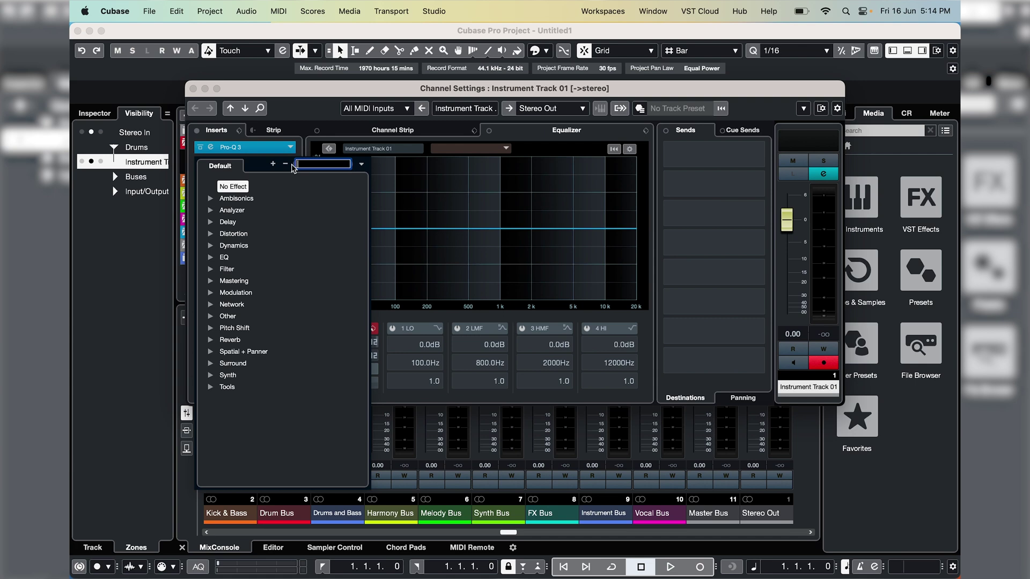
text(sat)
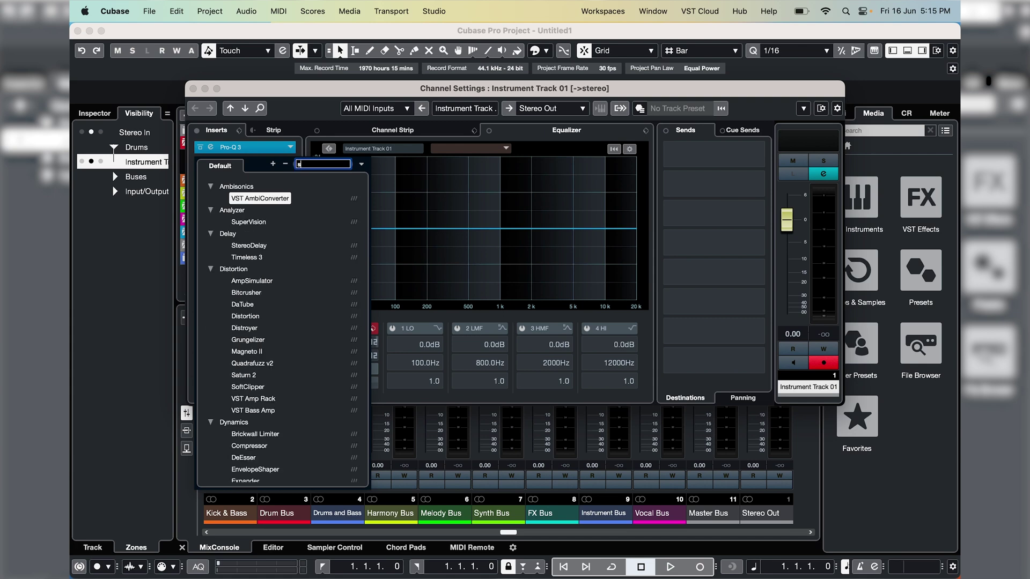
click(242, 202)
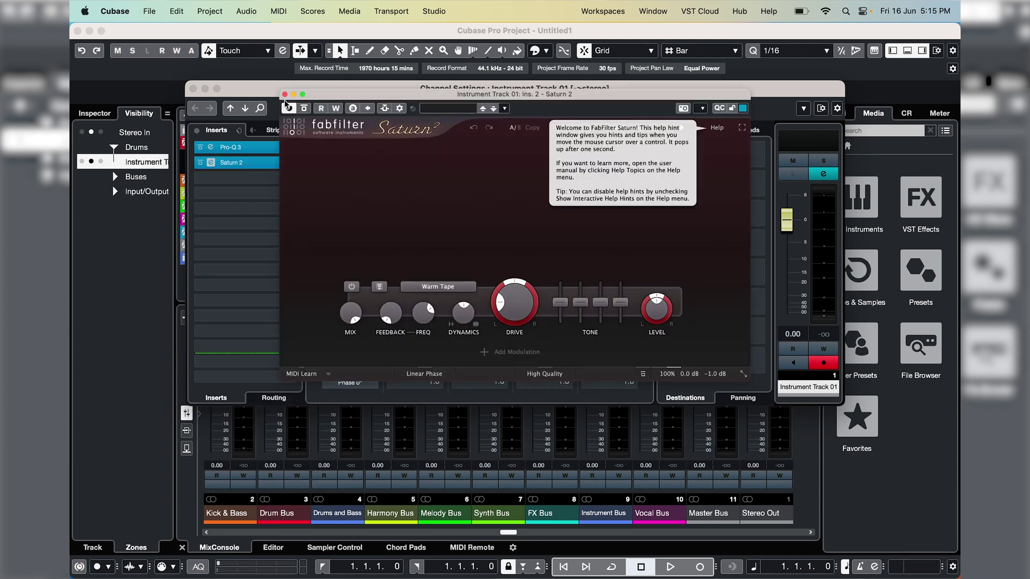
click(284, 95)
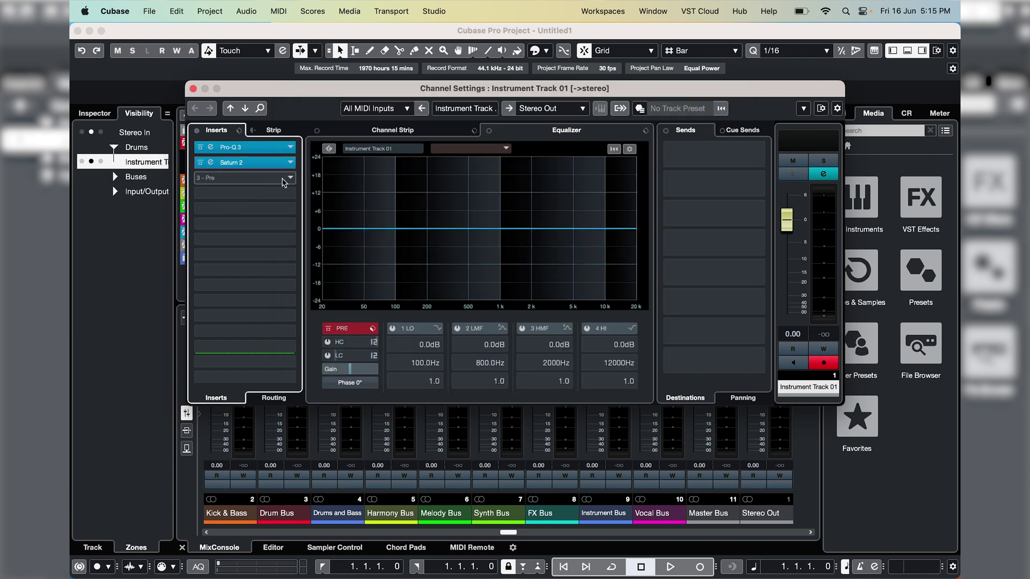
click(293, 181)
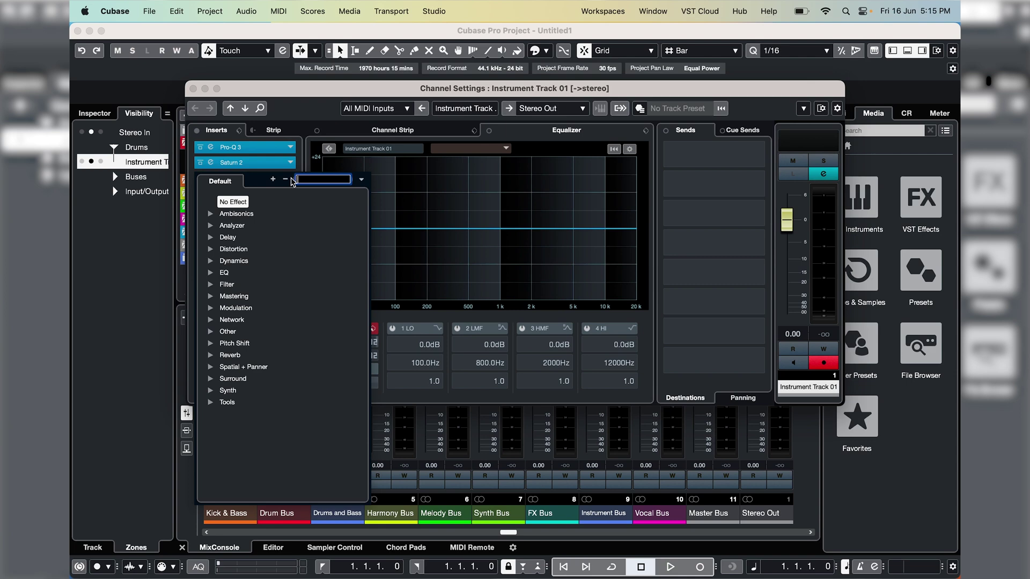
text(k)
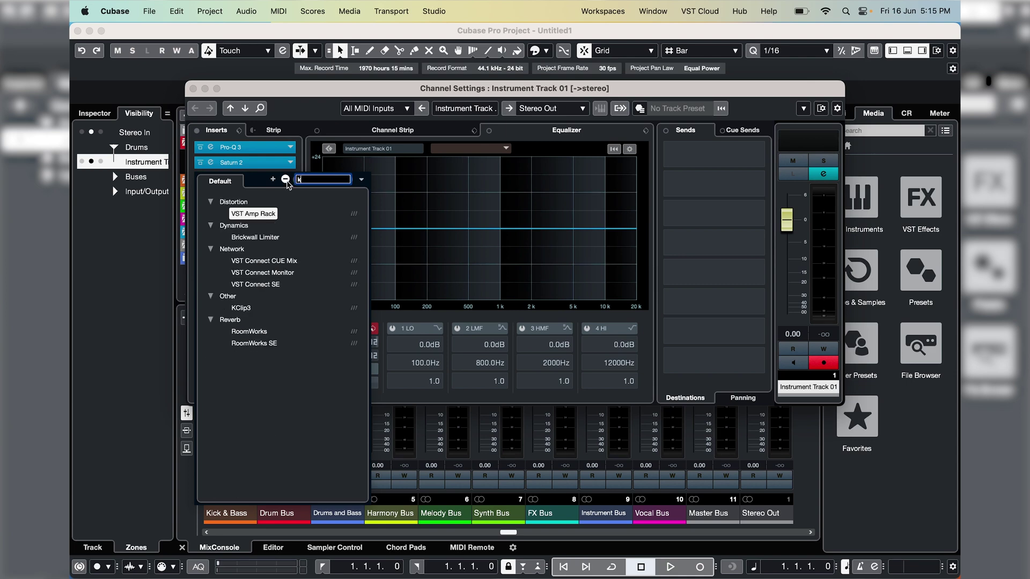
key(Escape)
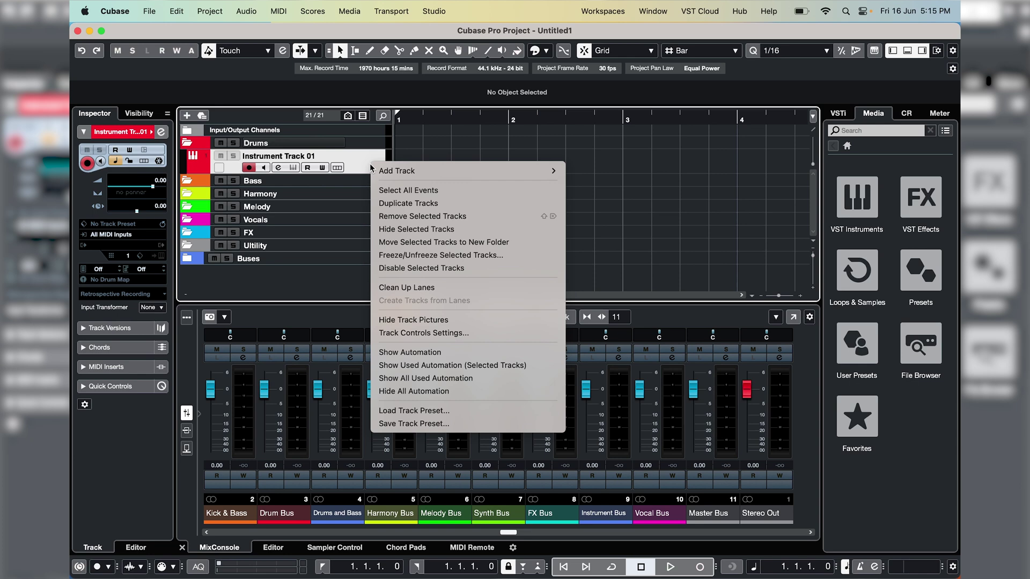
Step: Save the instrument track in the Drums folder as a track preset named "! Empty Instrument"
click(458, 426)
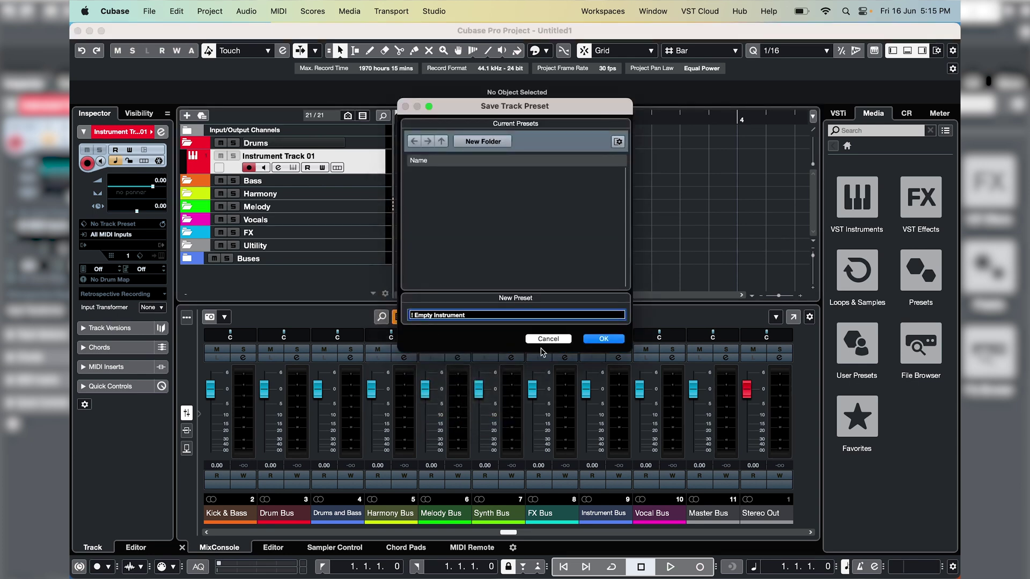
click(603, 340)
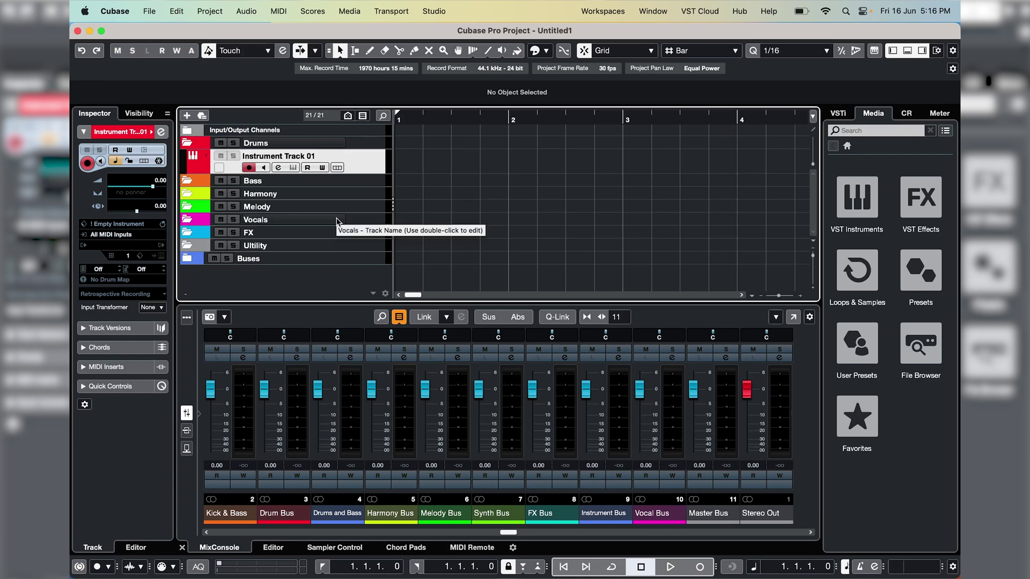
Step: Route the output of the instrument track in the Drums folder to the Kick & Bass group
click(277, 170)
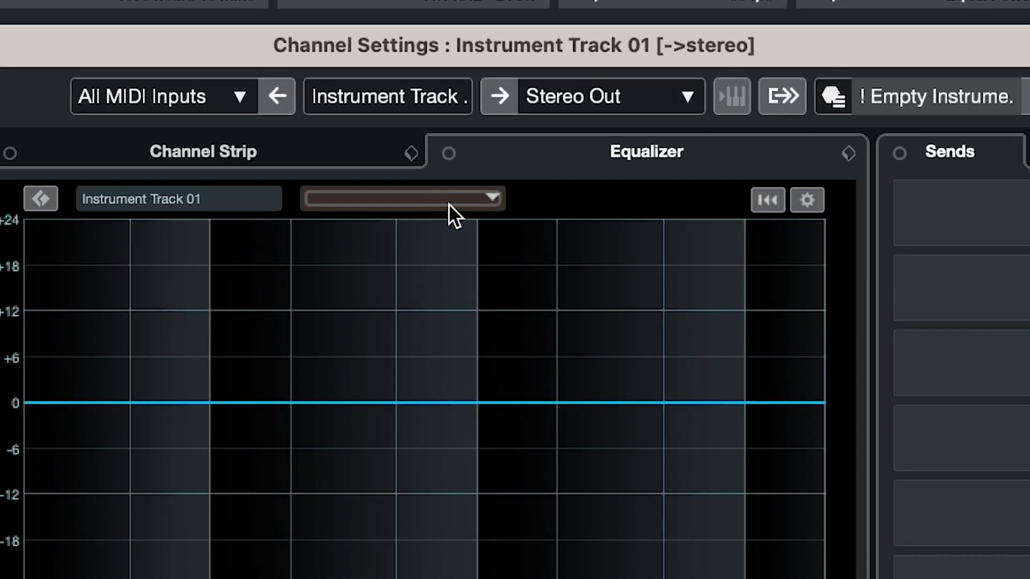
click(612, 101)
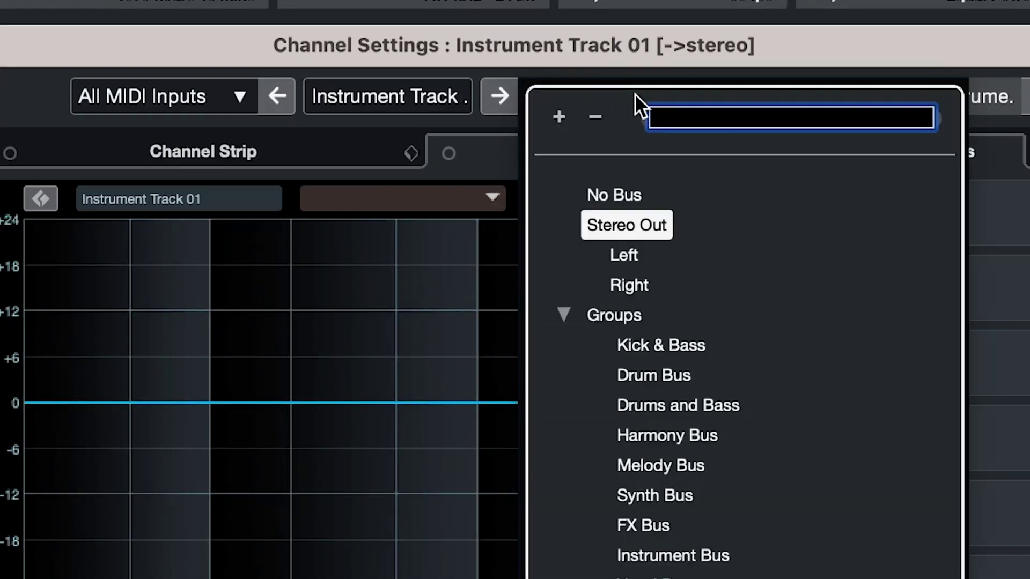
click(691, 346)
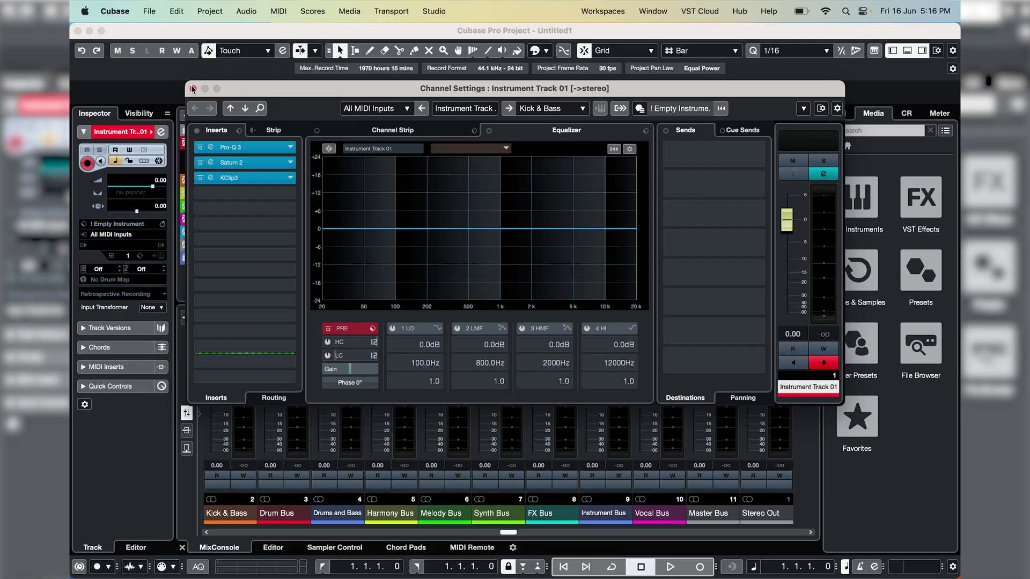
click(193, 89)
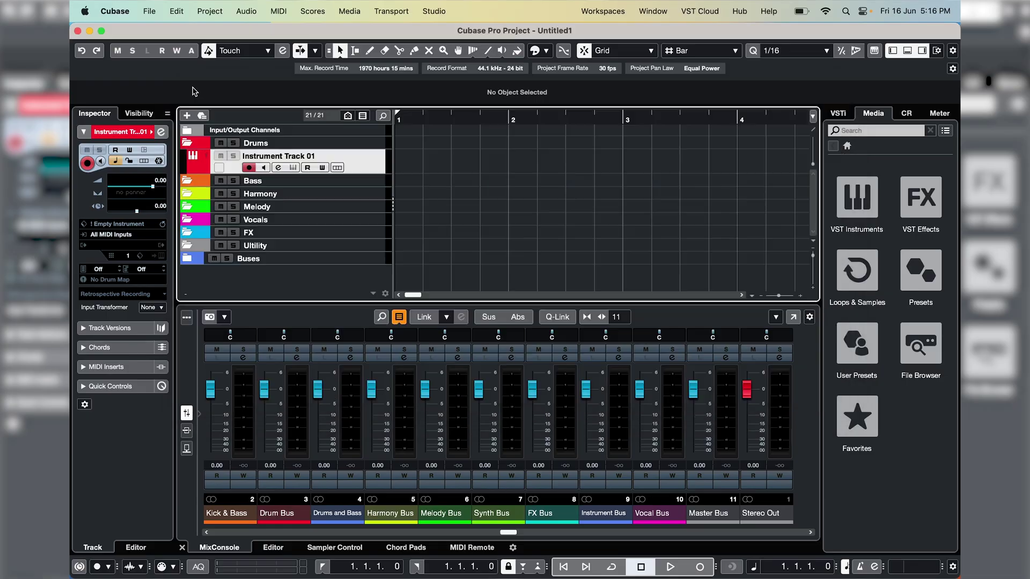
Step: Rename the instrument track in the Drums folder as Kick and lock its mixer channel to the left zone
double_click(293, 157)
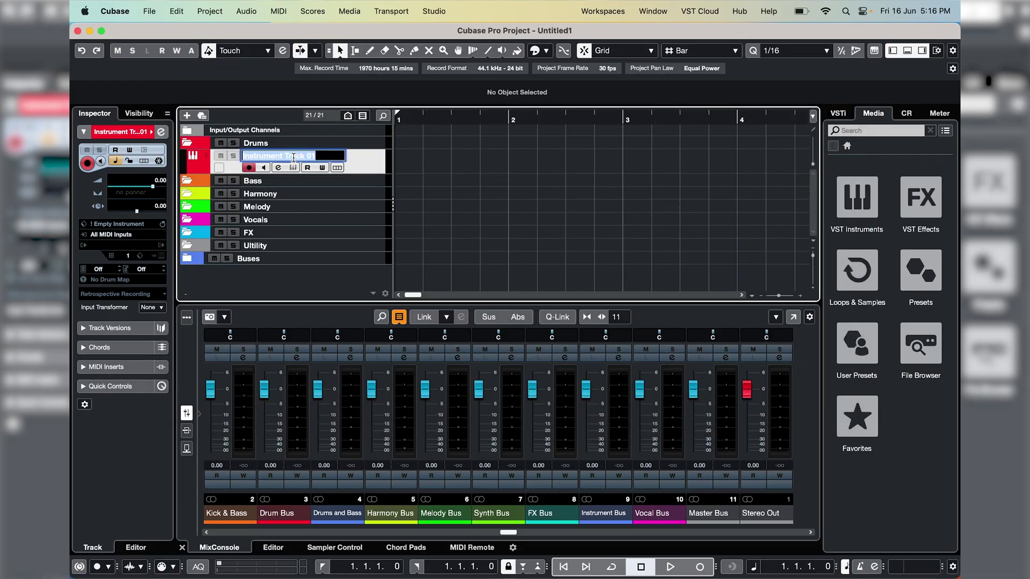
text(Kick)
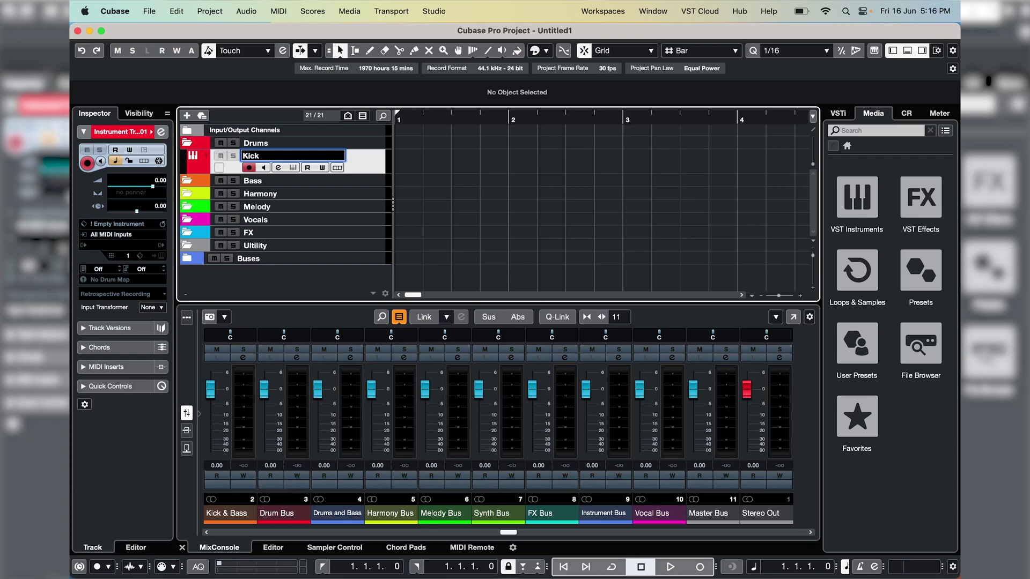
key(Return)
click(139, 113)
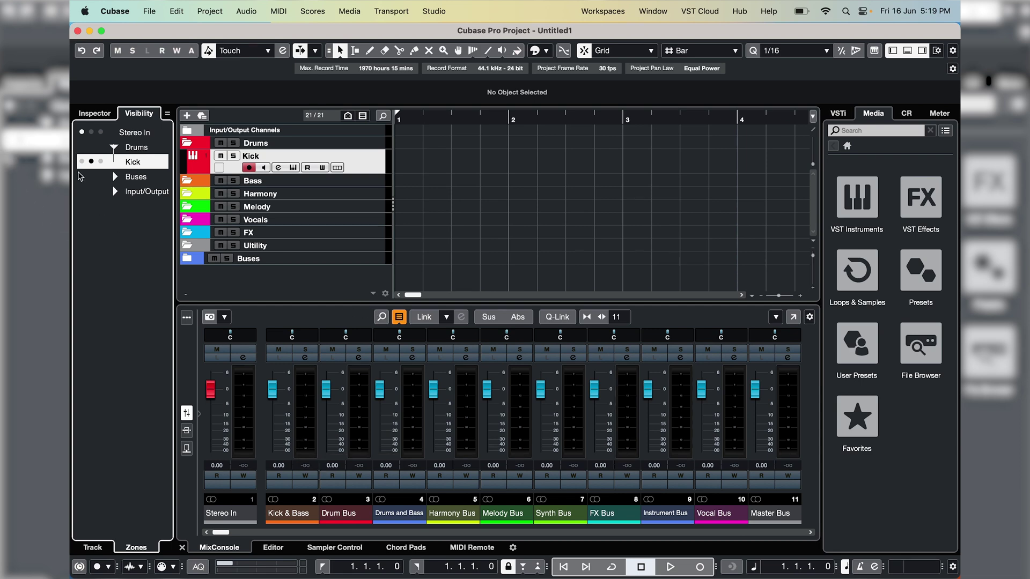
click(82, 162)
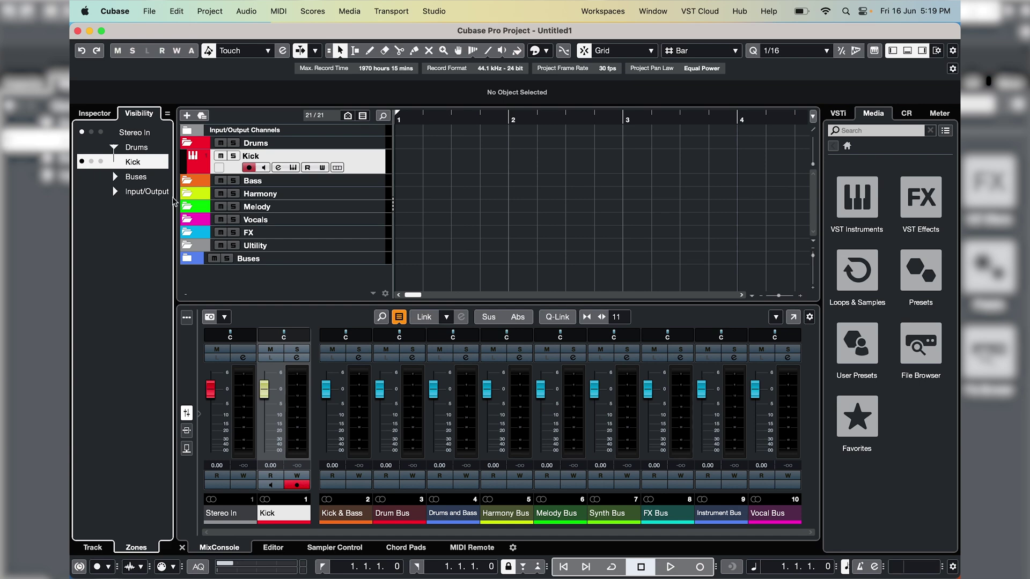
Step: Add a track from the "! Empty Instrument" track preset and move it into the Drums folder below Kick
click(203, 116)
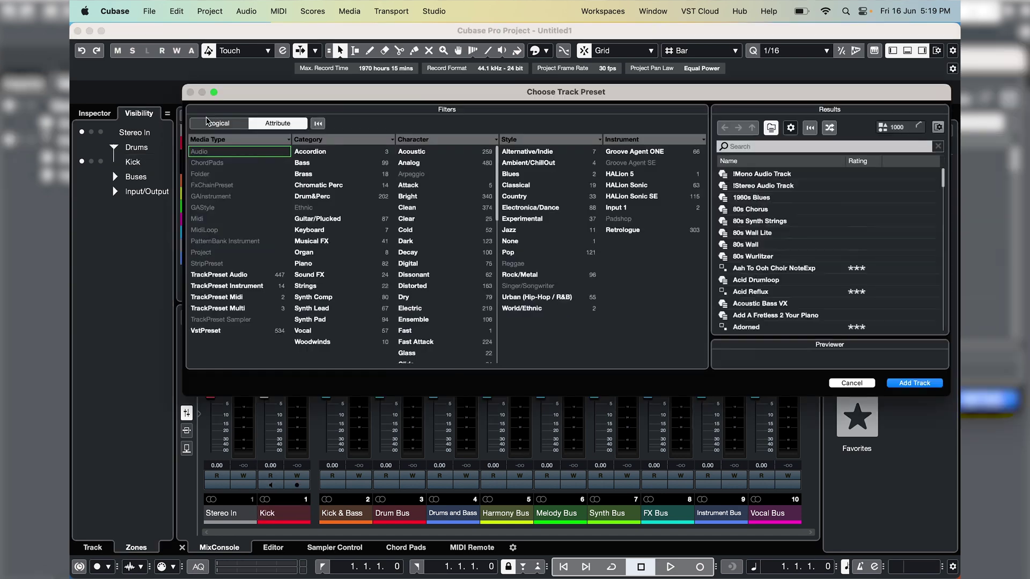
click(766, 186)
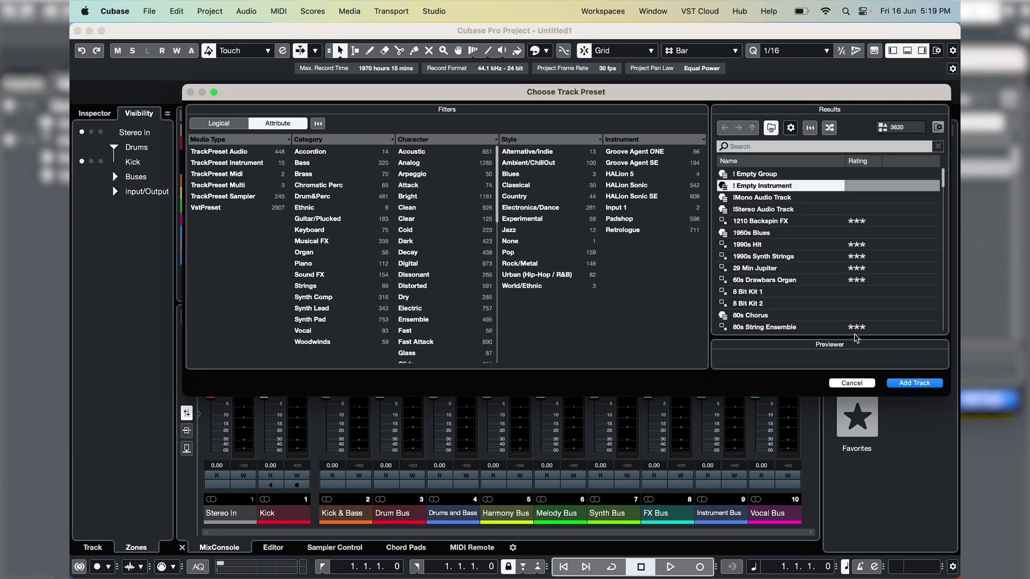
click(912, 384)
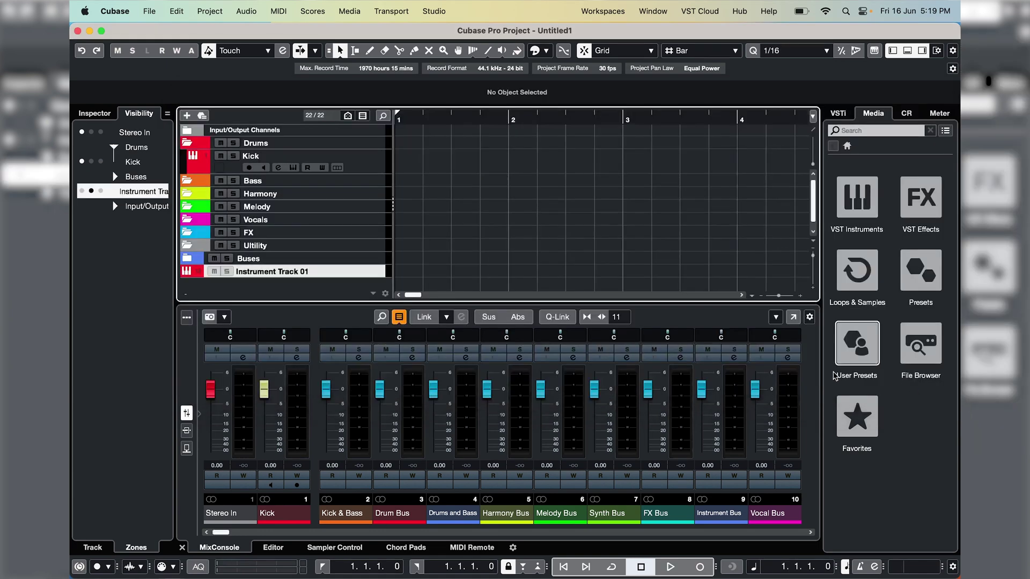
drag(374, 275, 372, 173)
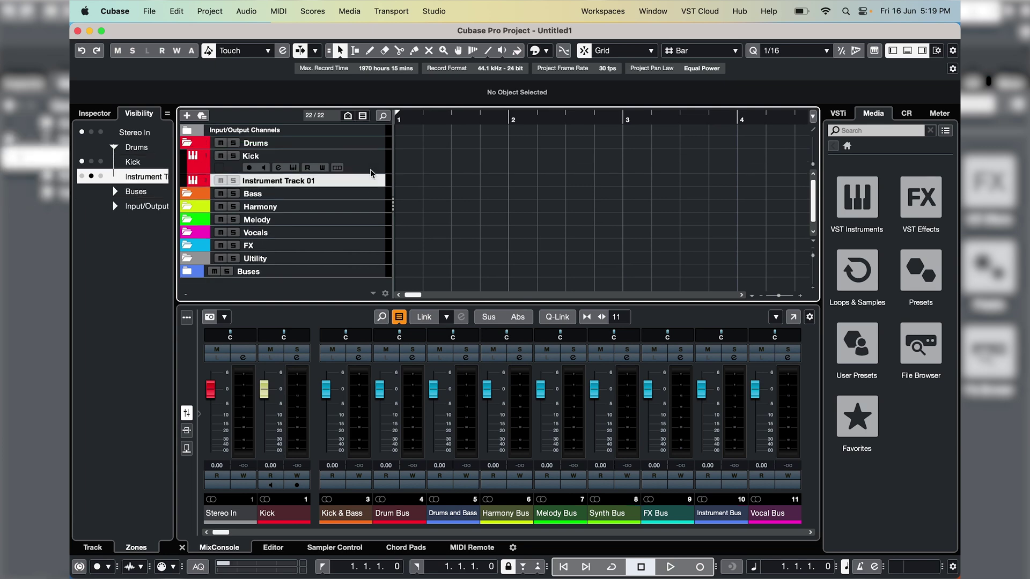
Step: Rename the new instrument track below Kick as Snare and route its output to the Drum Bus group
double_click(310, 181)
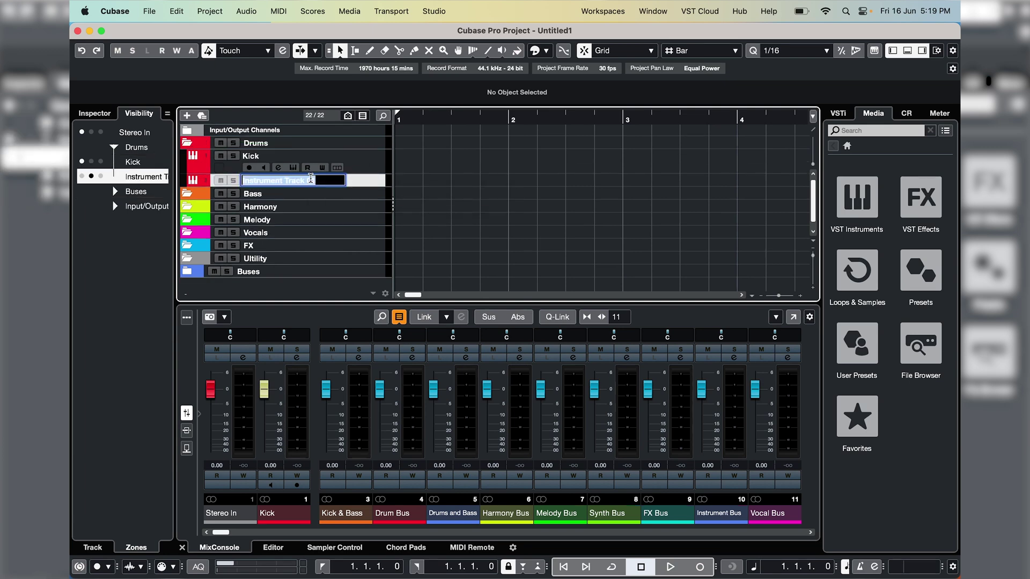
text(Sna)
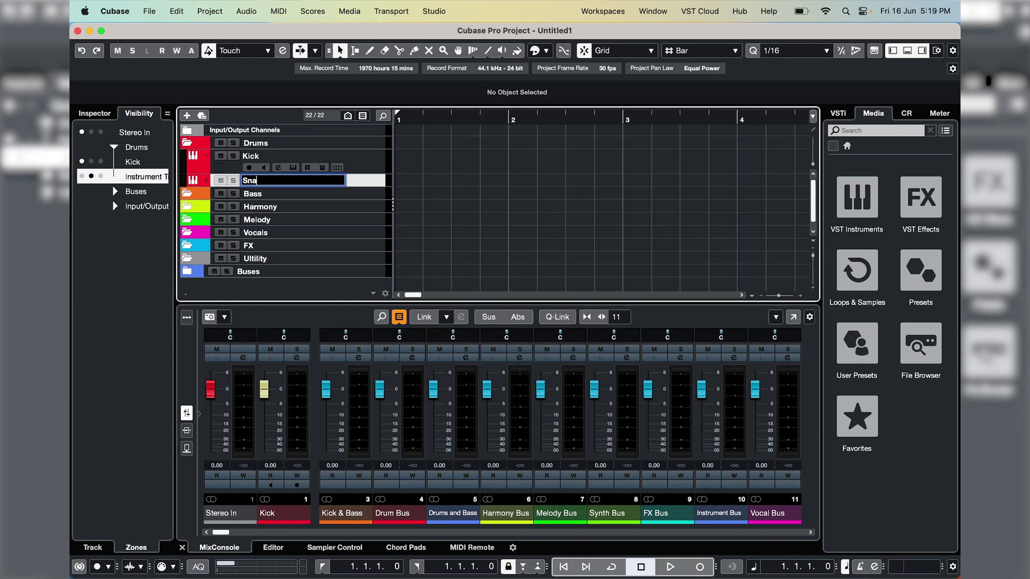
text(rre)
key(Return)
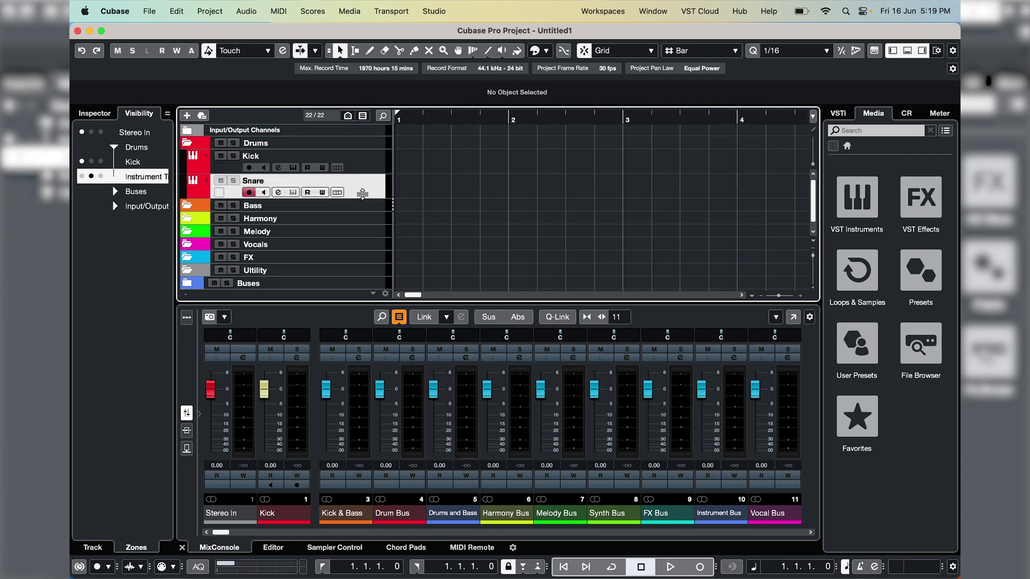
click(278, 192)
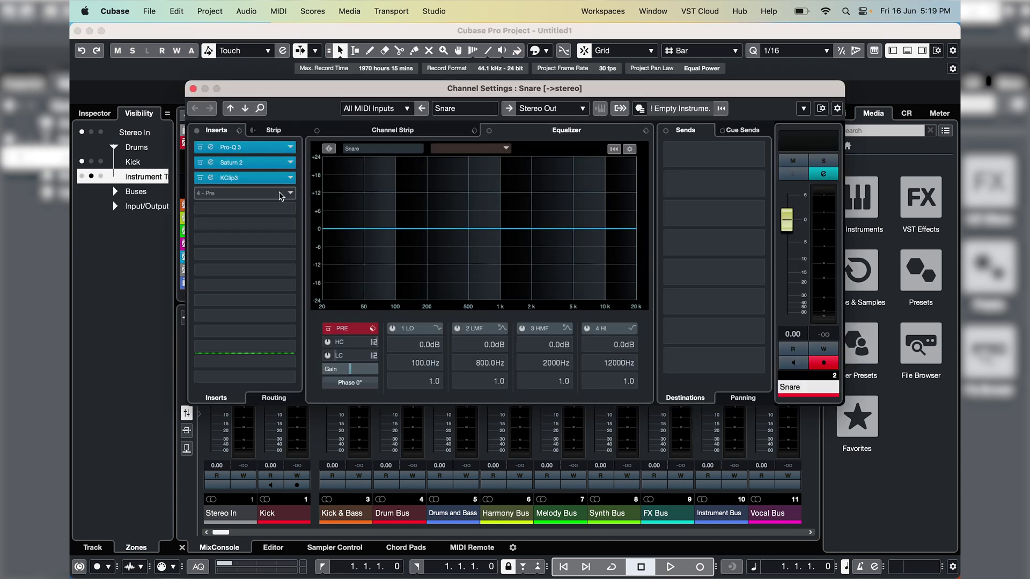
click(552, 110)
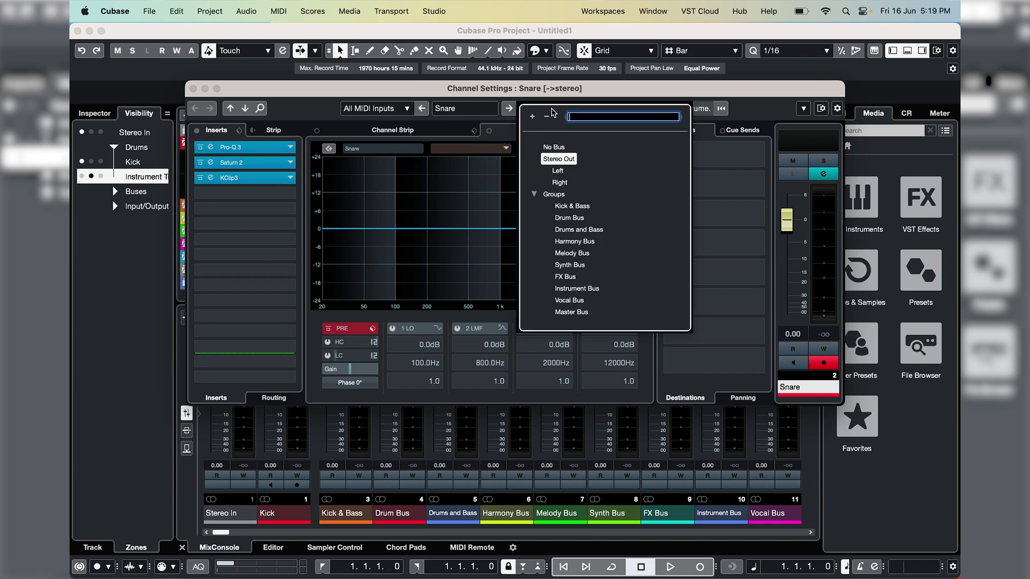
click(586, 219)
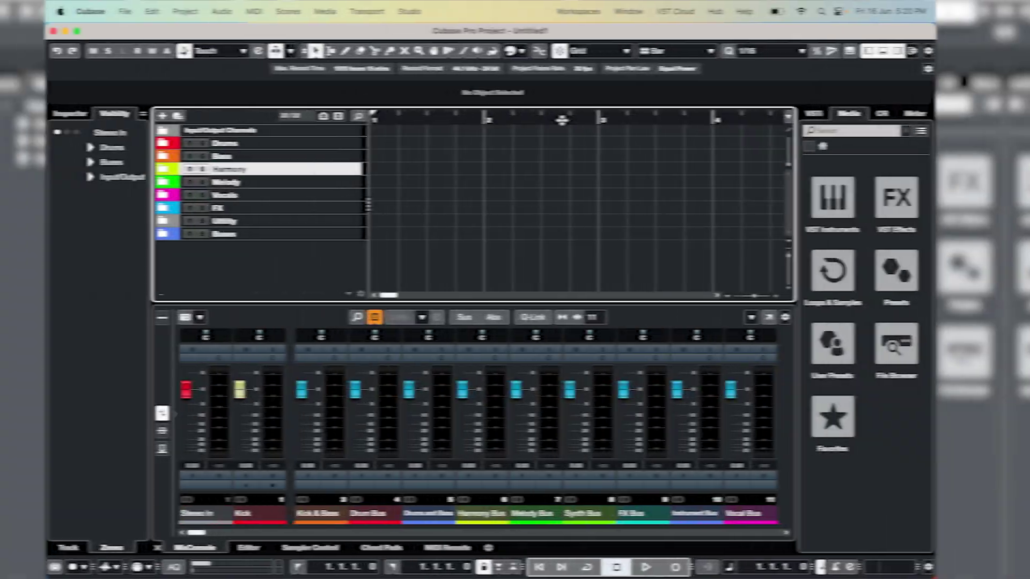
Step: Divide the track list and shrink its upper section to a narrow strip above the folders
click(788, 131)
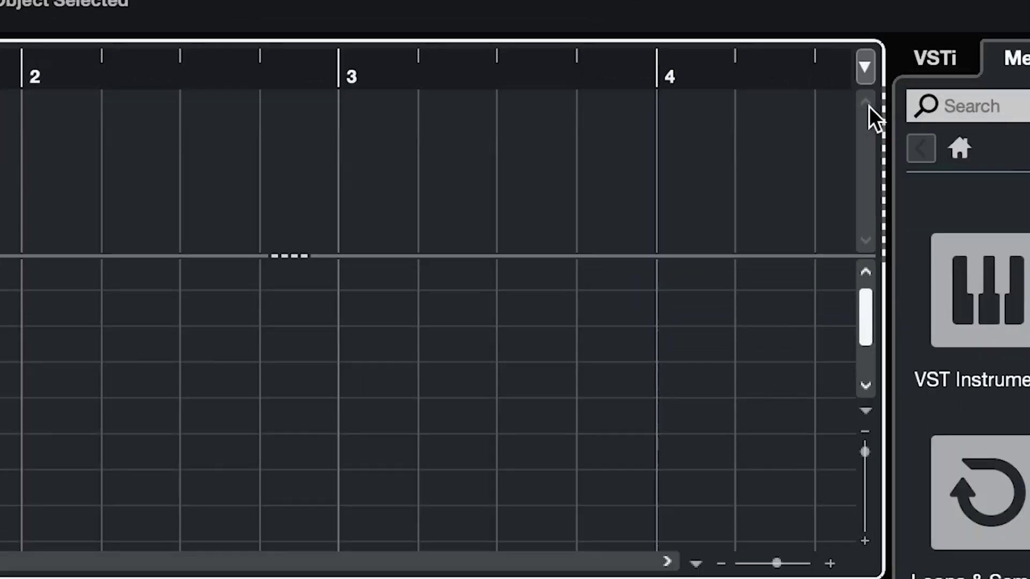
drag(802, 255, 803, 173)
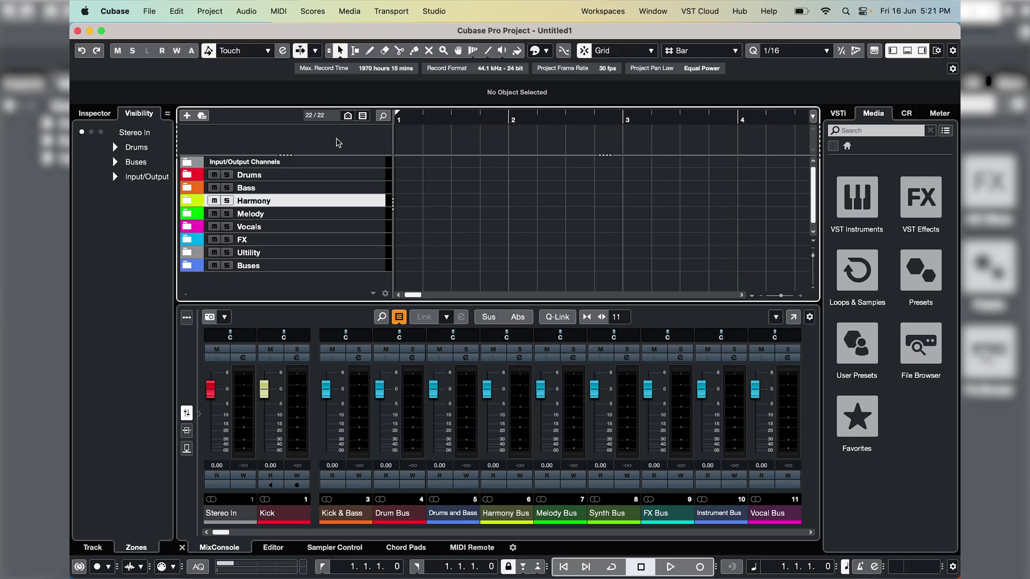
Step: Add one ruler track to the upper section of the track list and set its display format to Seconds
right_click(339, 142)
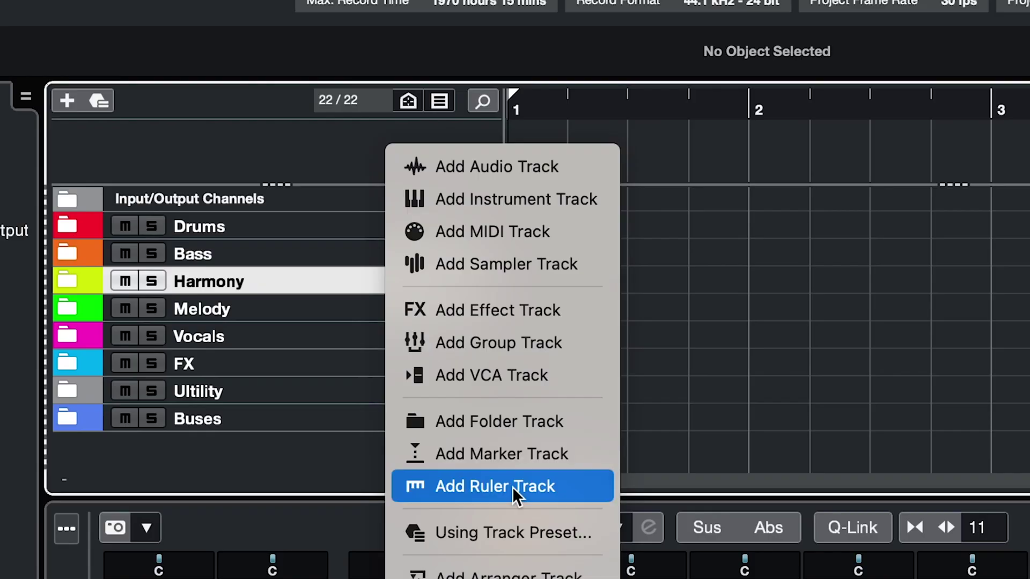
click(396, 297)
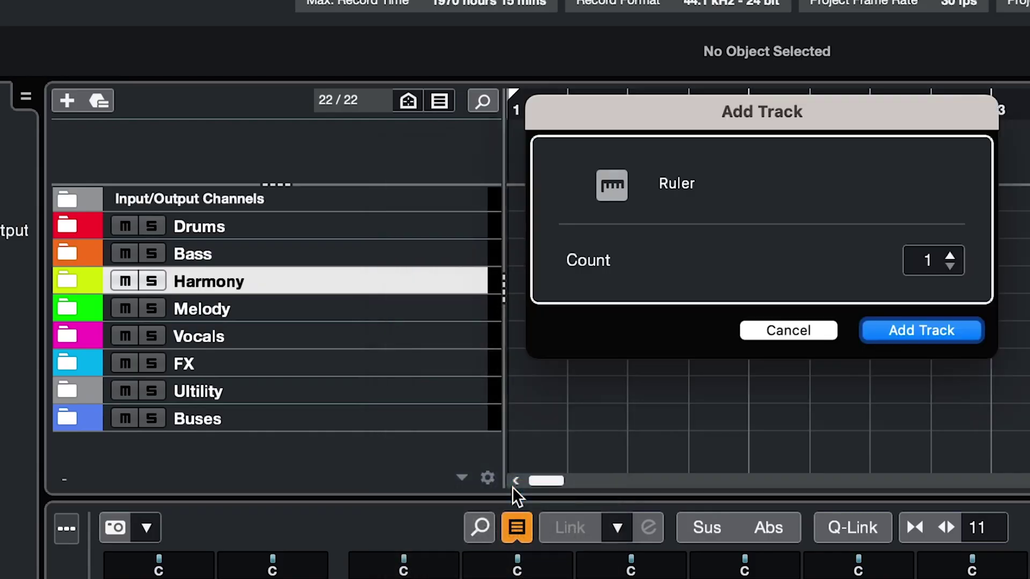
click(957, 334)
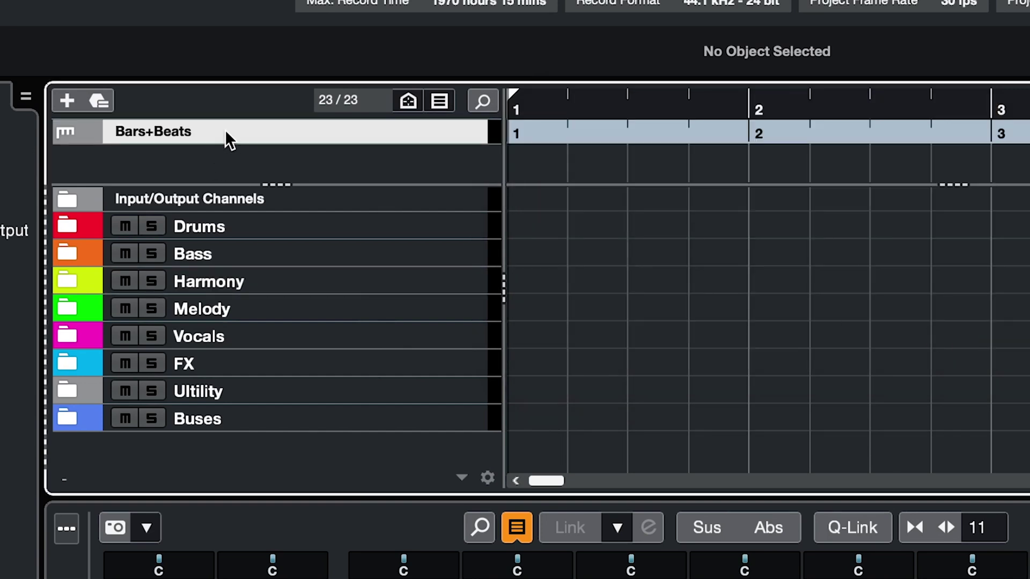
click(205, 132)
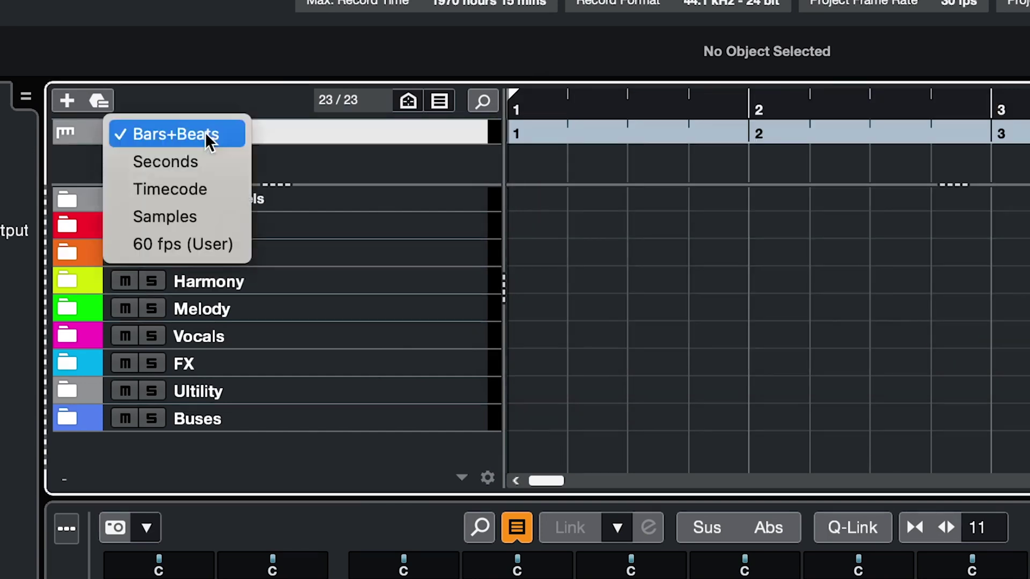
click(197, 162)
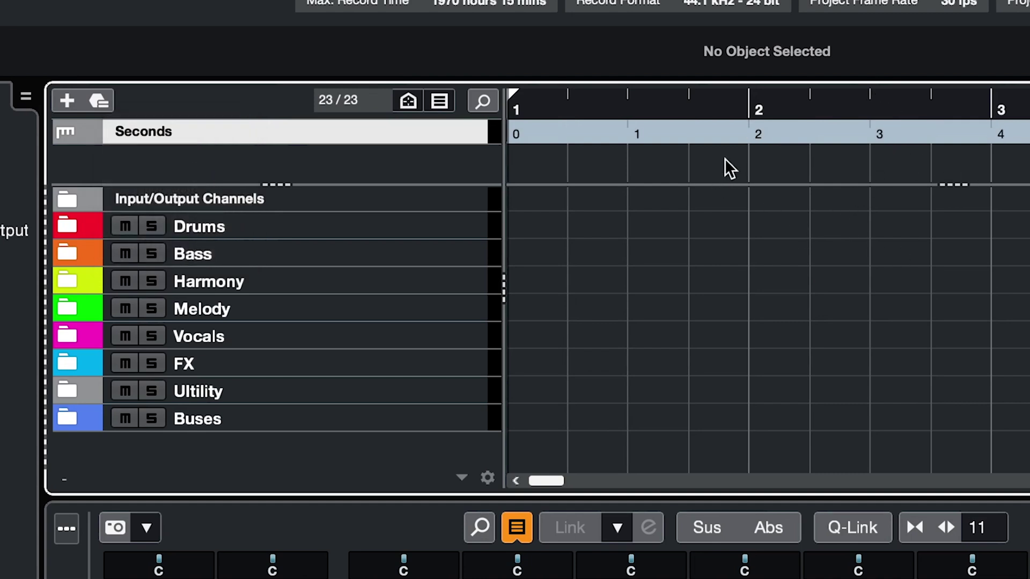
Step: Add an arranger track below the ruler track and draw arranger events spanning bars 1 to 17 and bars 9 to 17
right_click(343, 161)
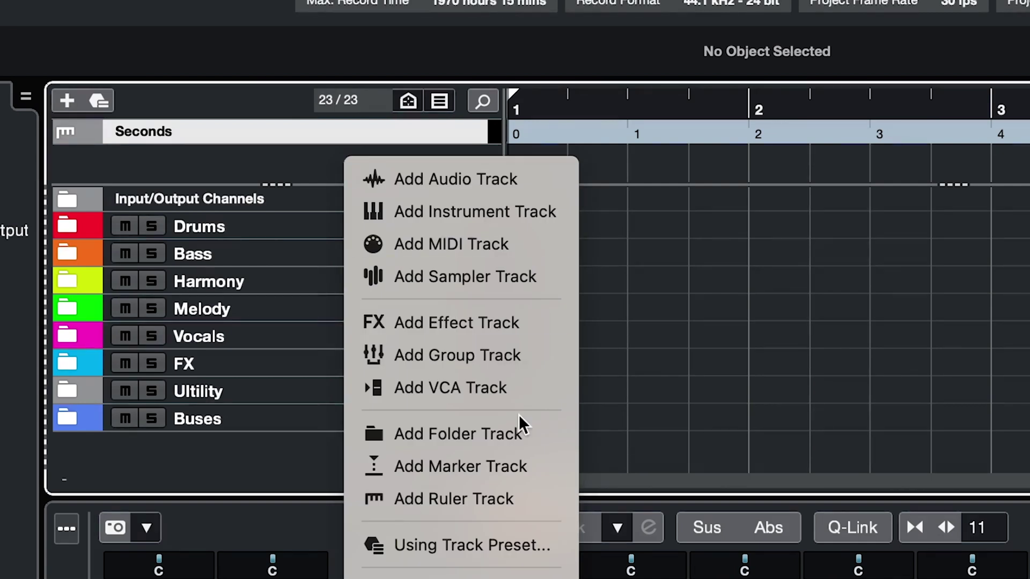
click(461, 577)
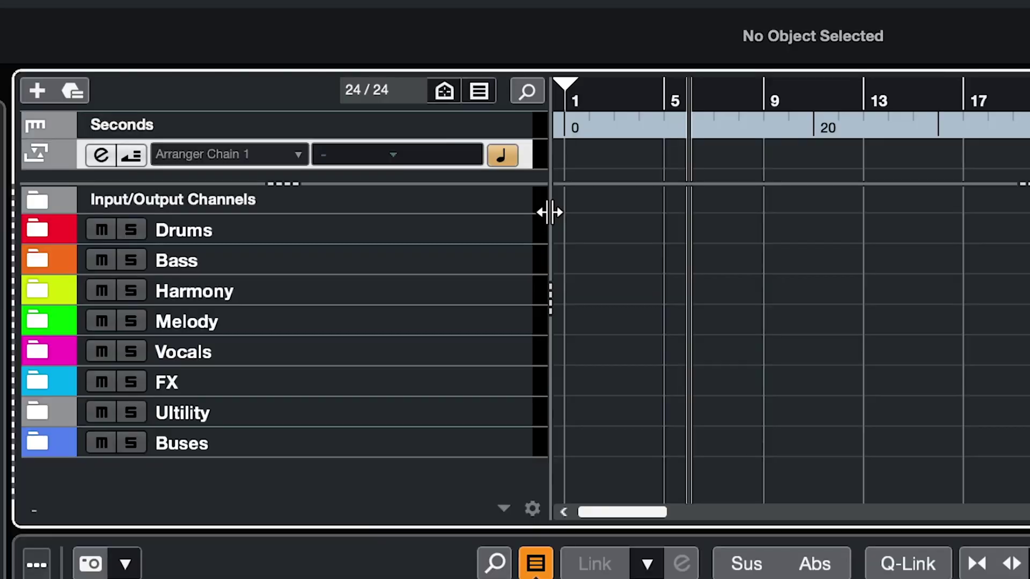
key(8)
drag(412, 142, 477, 145)
drag(731, 155, 964, 132)
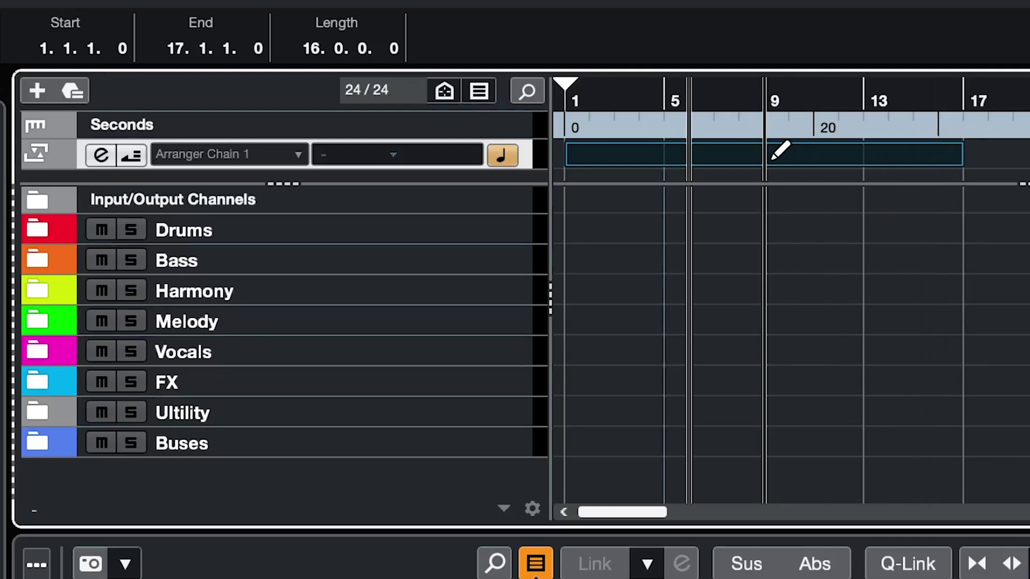
drag(772, 155, 964, 140)
Step: Enlarge the upper track list section and repeat the A and B arranger events from bar 17 onward
drag(959, 182, 959, 329)
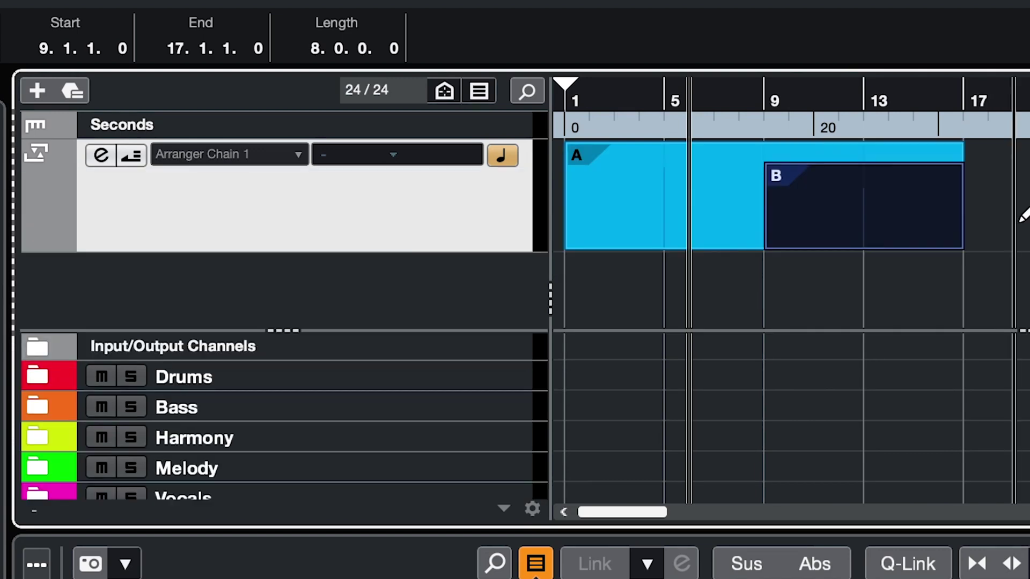
drag(1014, 202, 634, 202)
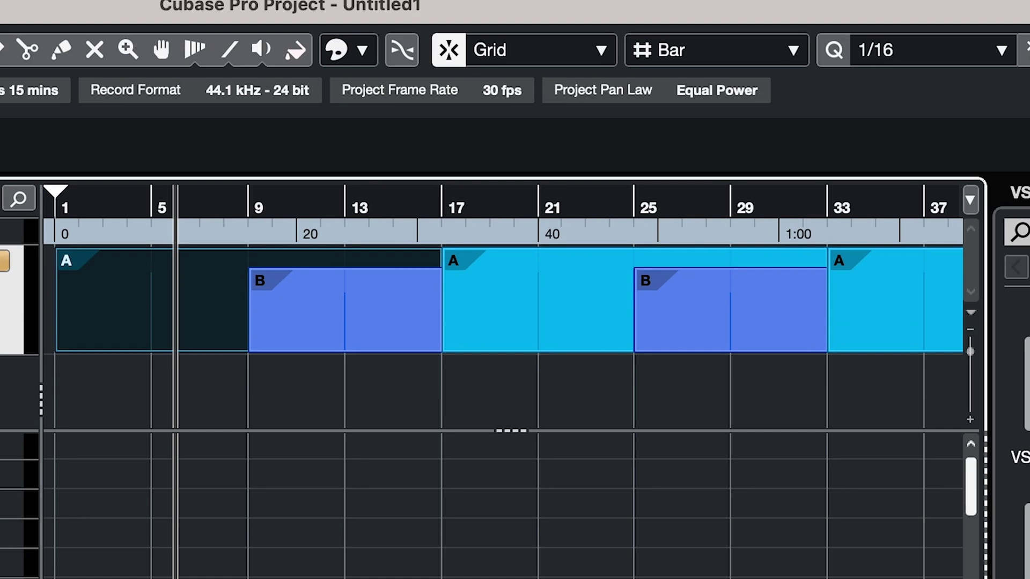
Step: Rename the arranger events starting at bars 1, 9, 17 and 33 as Intro, A, Intro Drop and Full
click(252, 322)
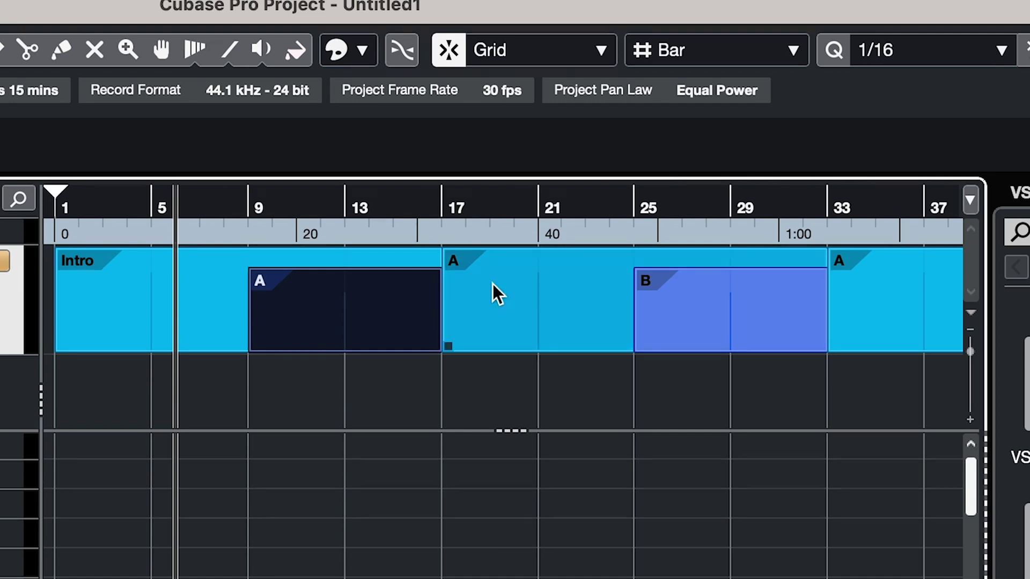
click(525, 290)
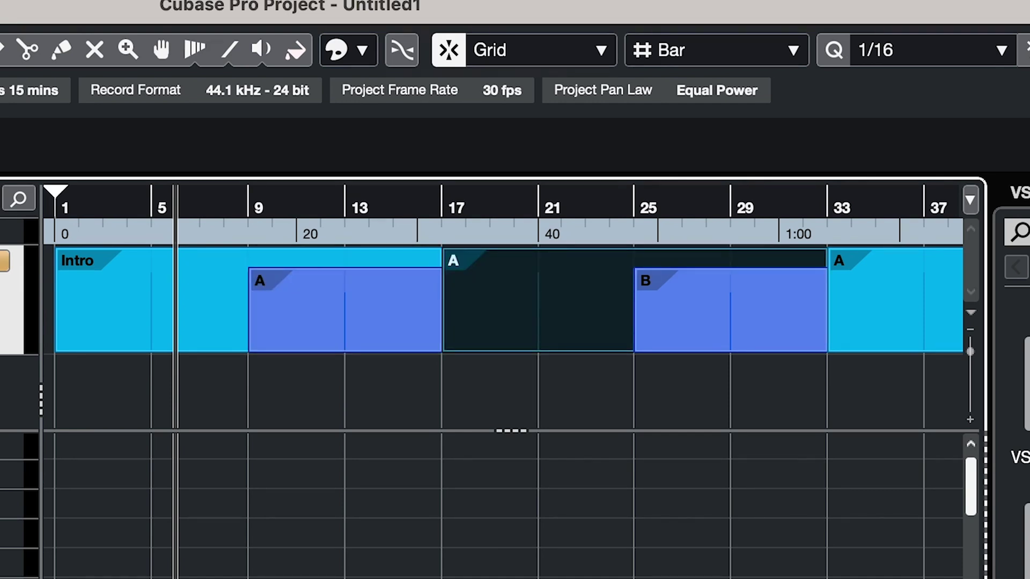
key(Return)
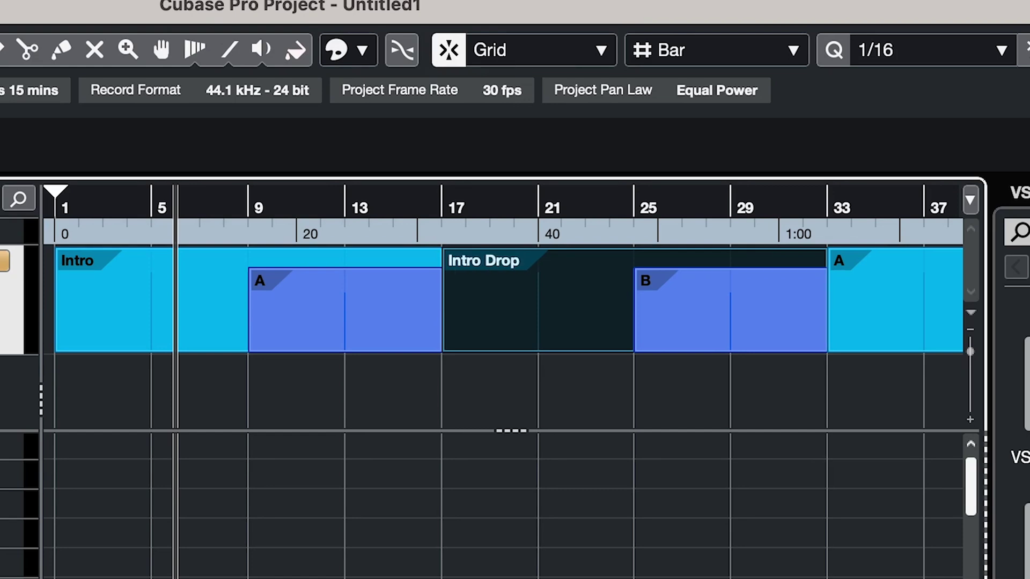
key(Right)
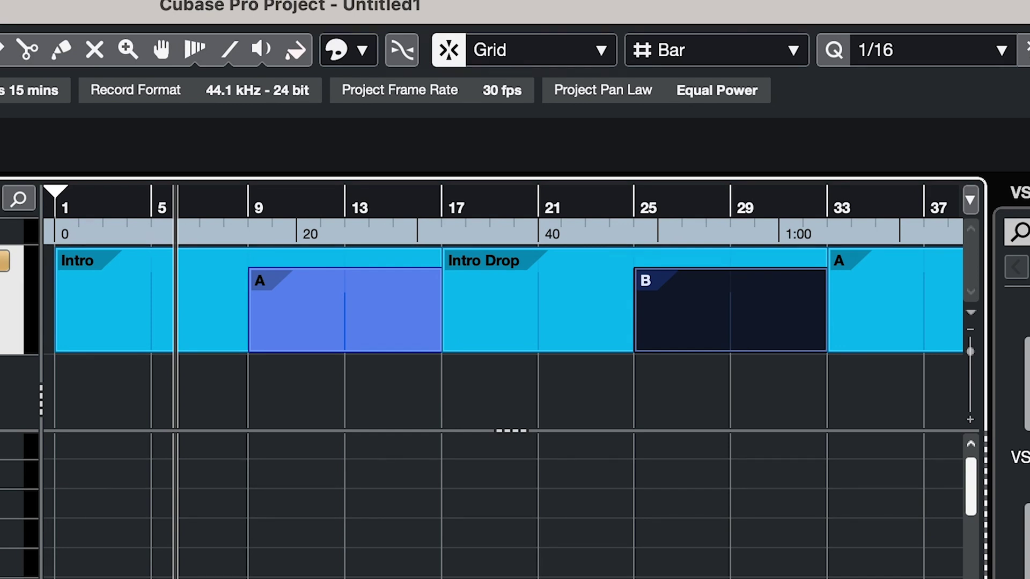
click(890, 300)
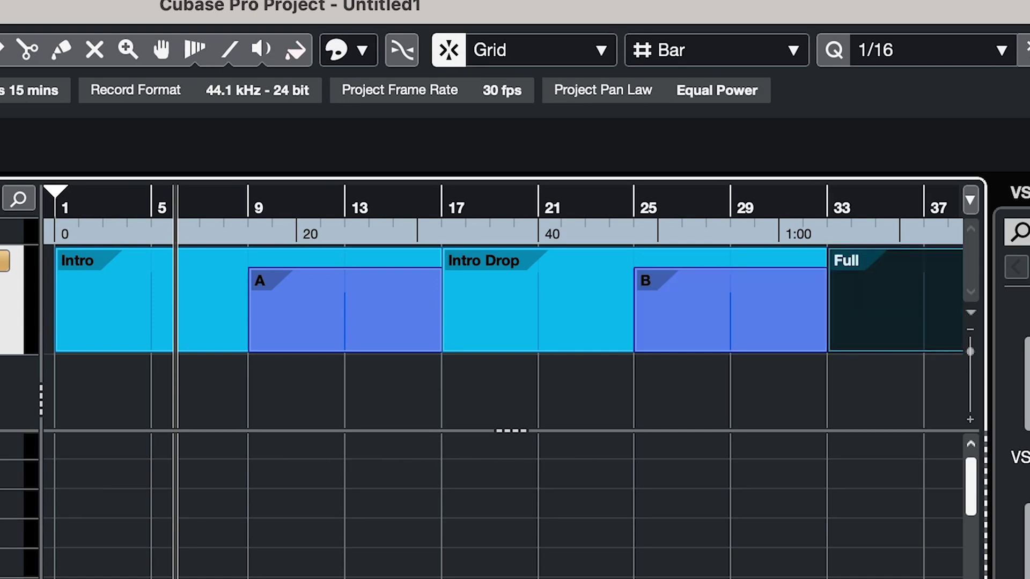
Step: Rename the arranger events from bar 41 to 137 as C, Breakdown, D, Build, E, Drop, F, Climax, G, Chill, H, Outro and I
key(g)
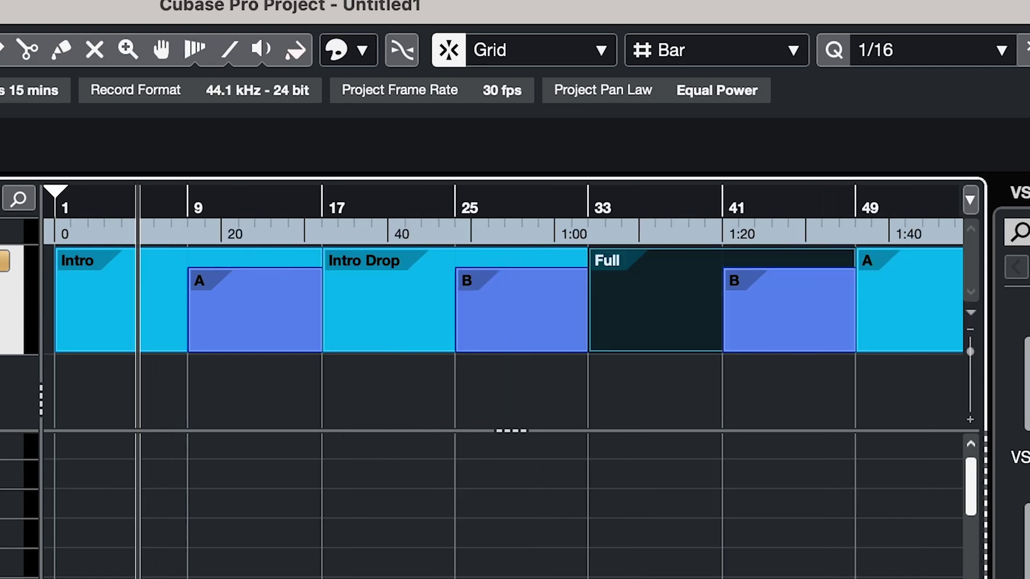
click(758, 324)
key(Right)
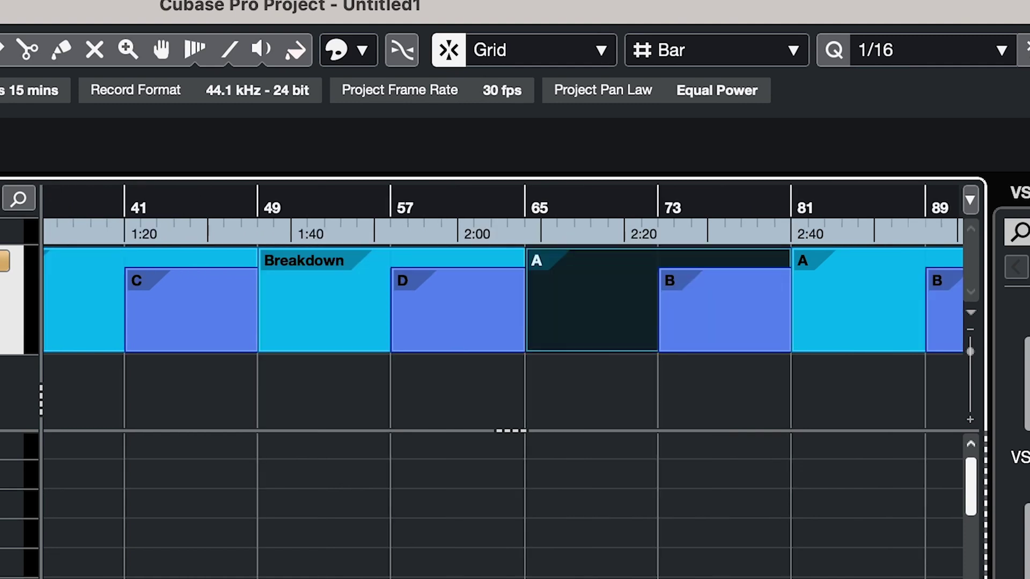
key(Right)
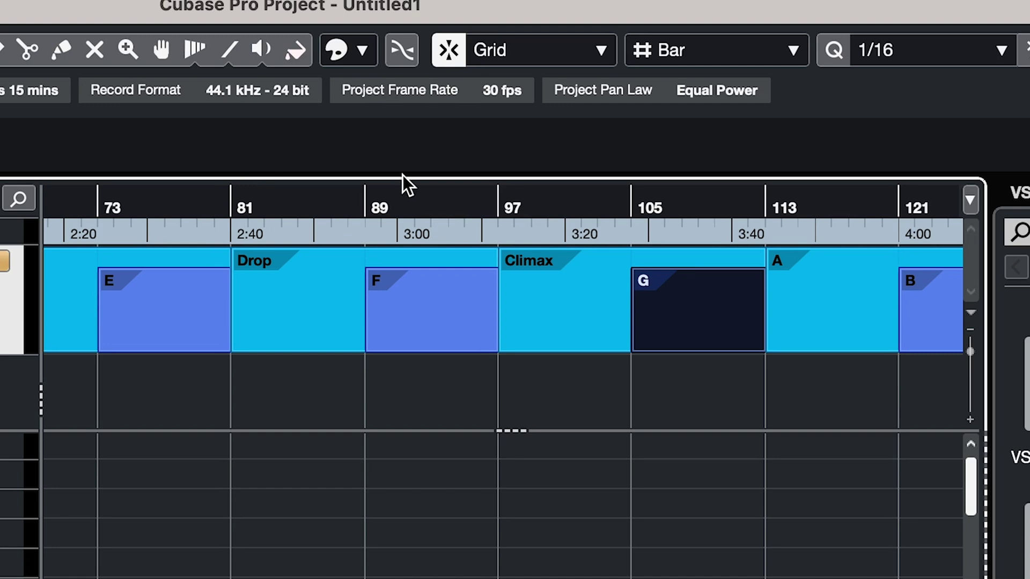
key(Right)
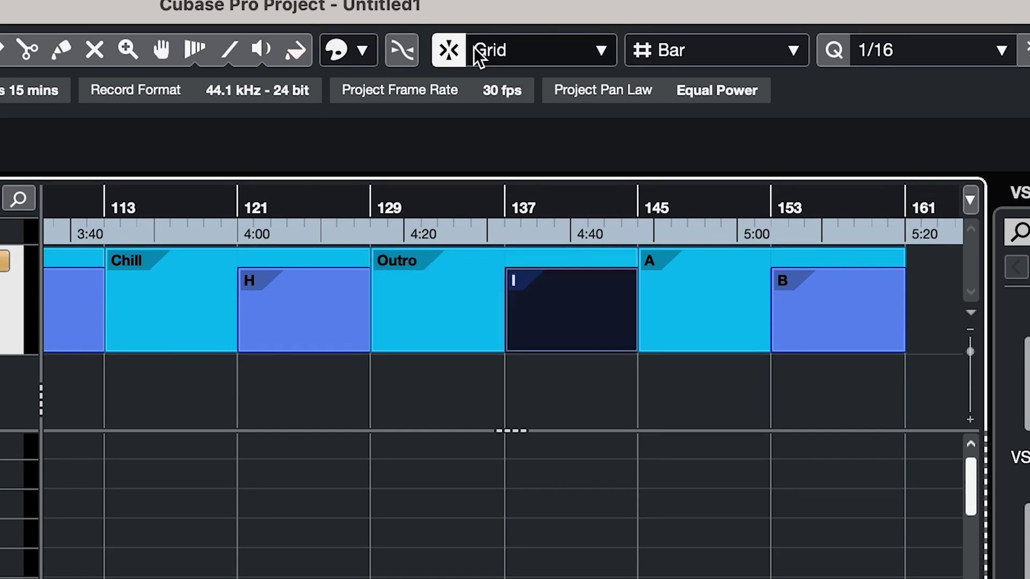
Step: Delete the surplus A and B arranger events that start at bars 145 and 153
drag(937, 298, 703, 298)
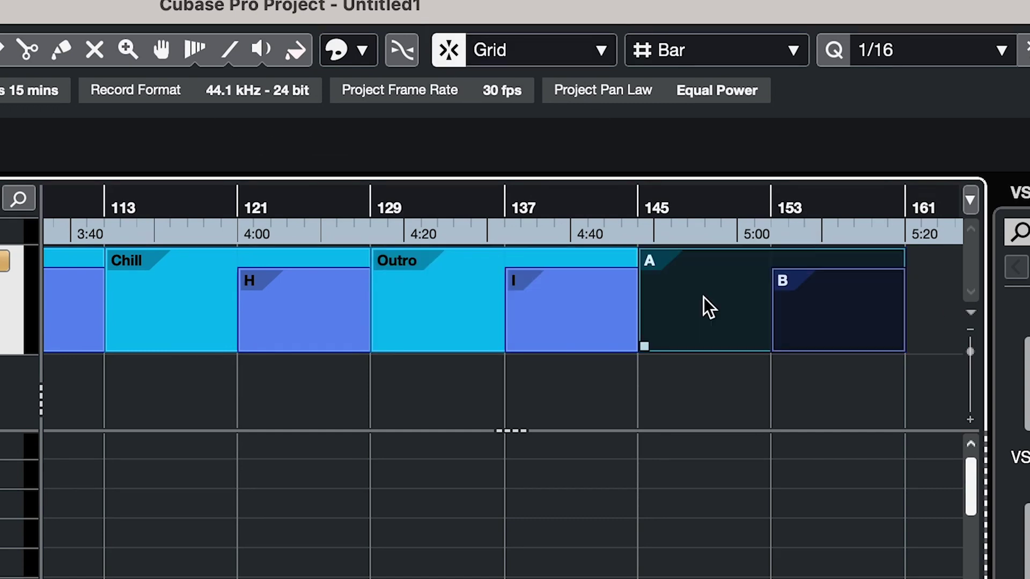
key(Delete)
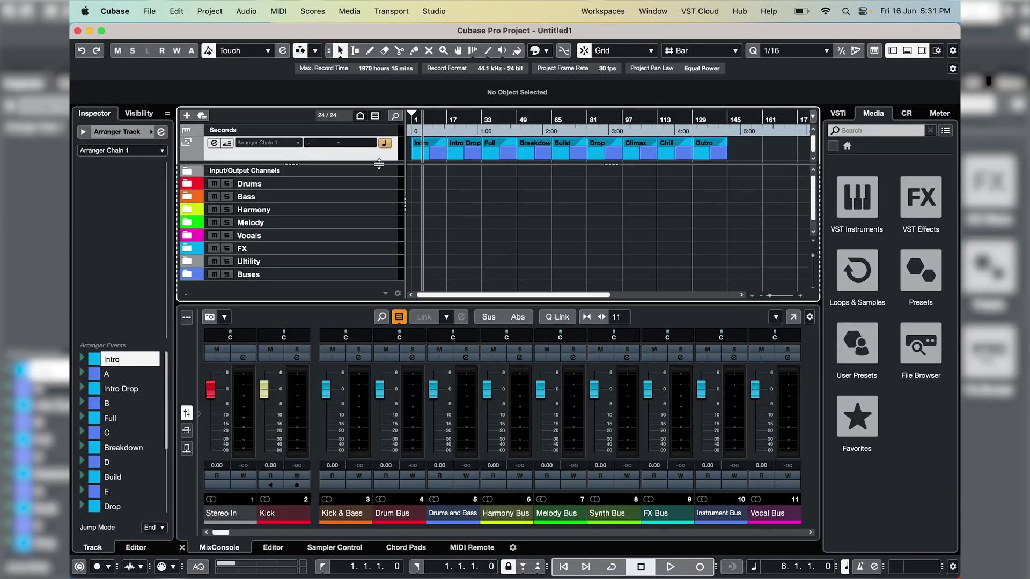
Step: Save the project as a template named Template 2023
click(122, 13)
mouse_move(156, 15)
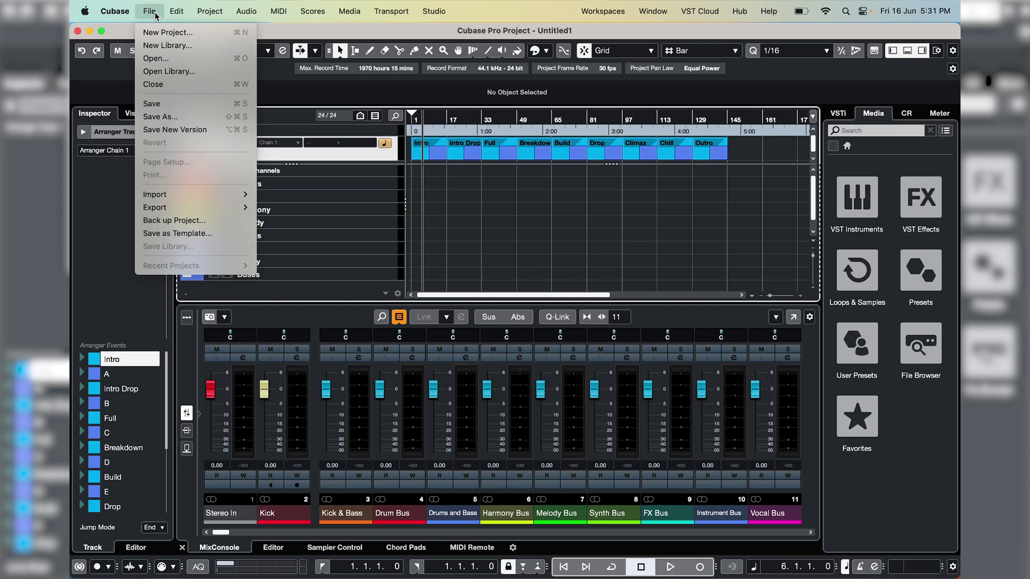
click(194, 234)
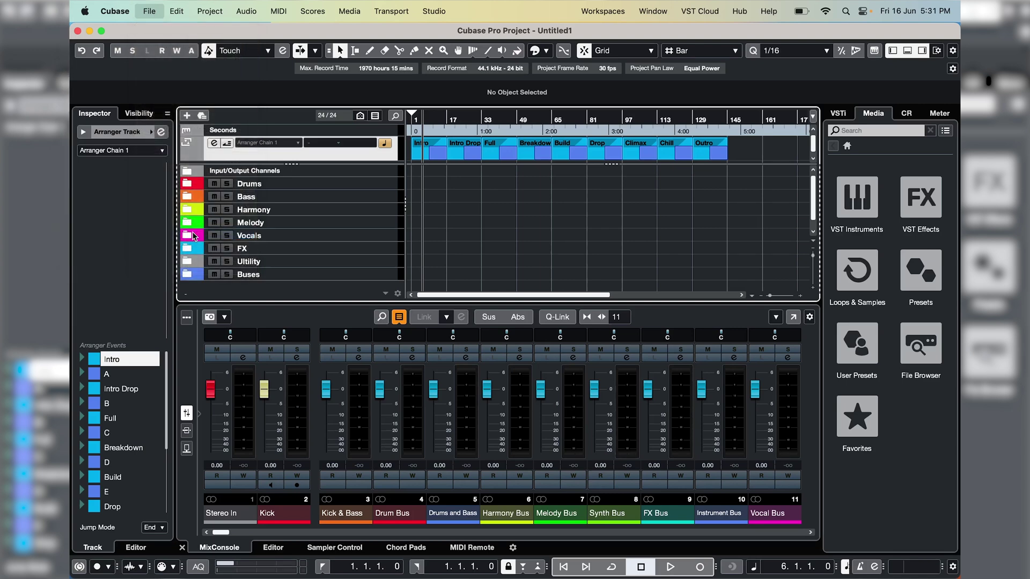
text(Template)
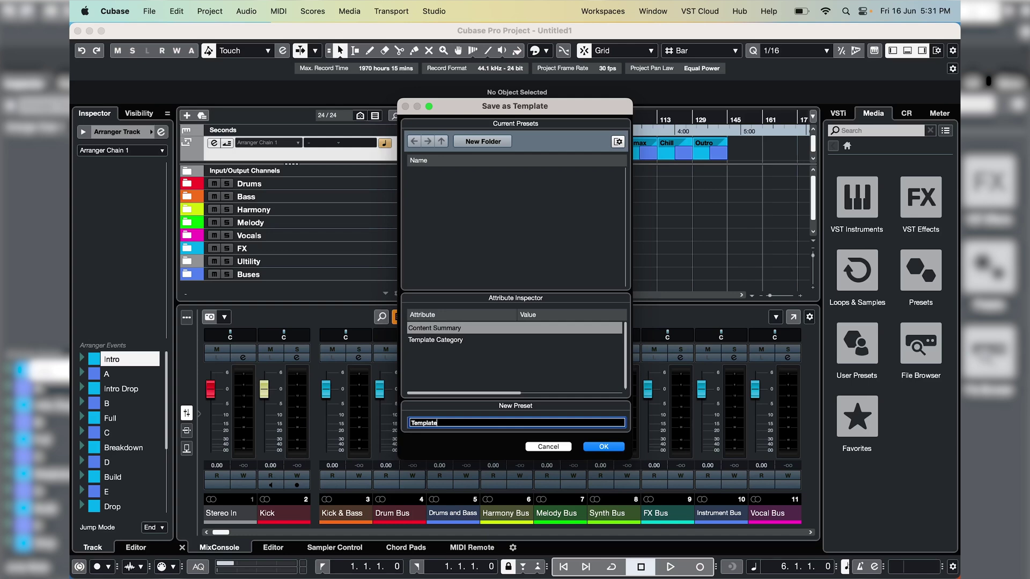
text( 2023)
key(Return)
Step: Create a new project from Template 2023 through the Hub, store it in the Cubase Projects folder and activate it
click(742, 12)
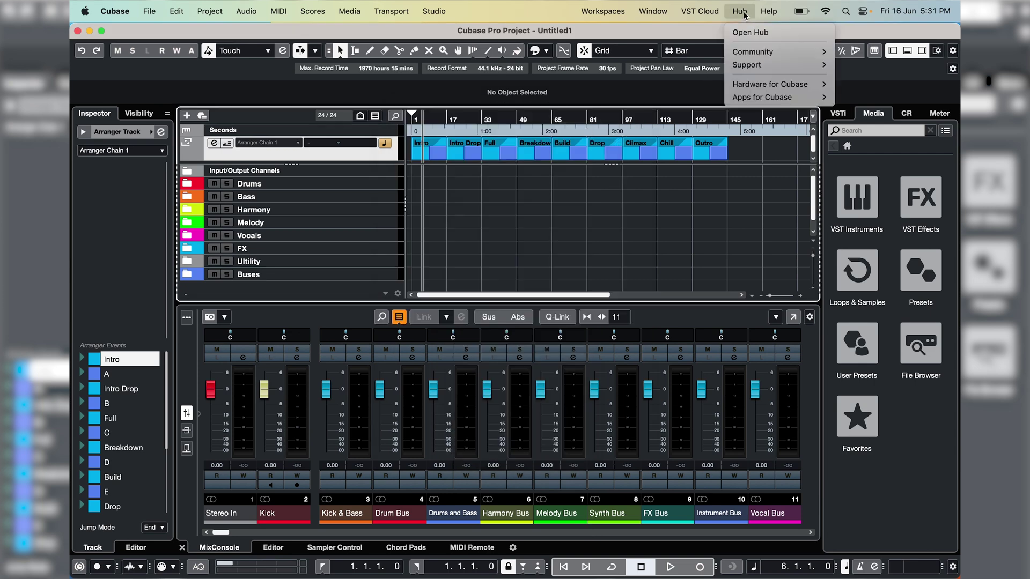
click(752, 35)
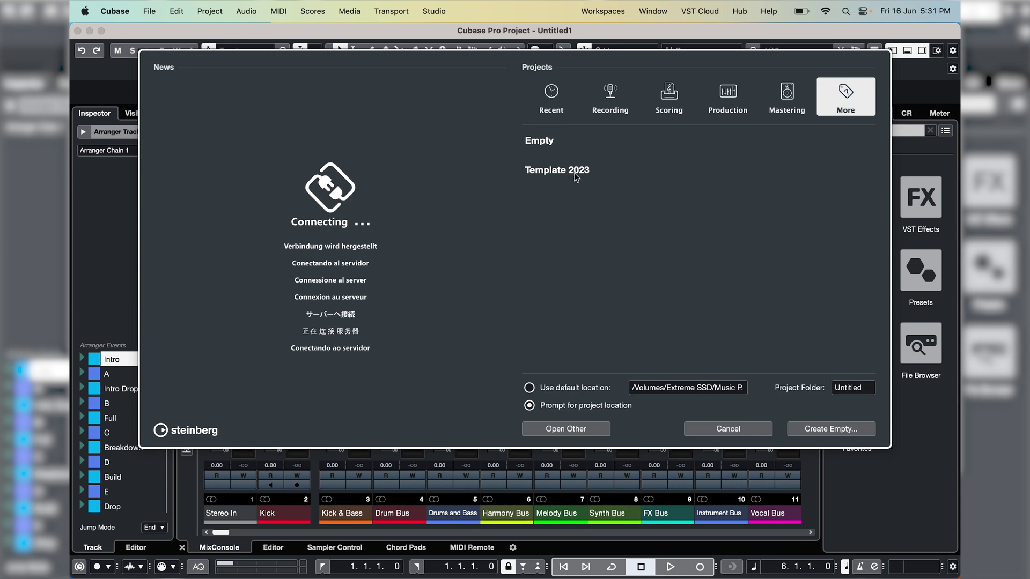
click(576, 177)
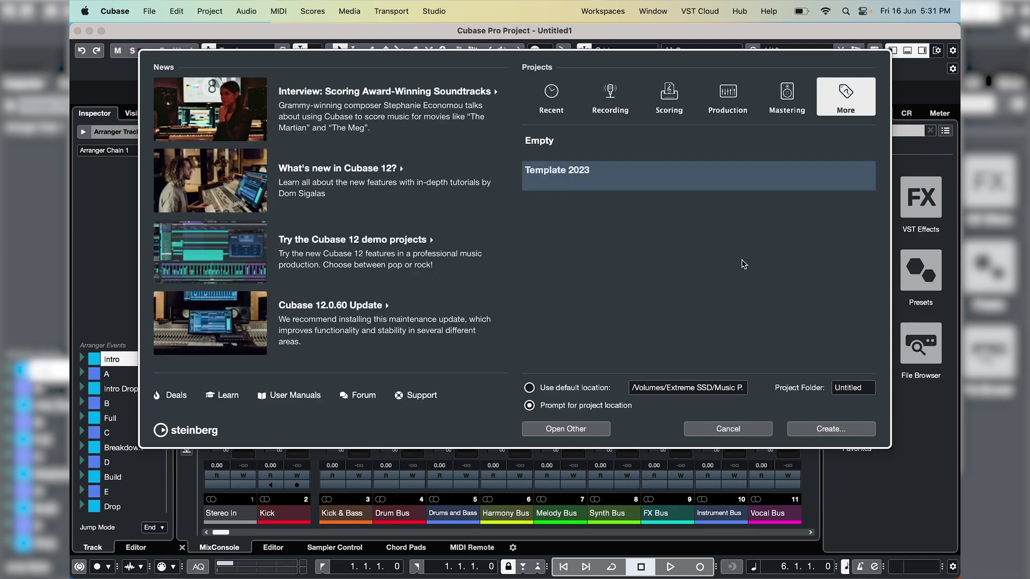
click(829, 429)
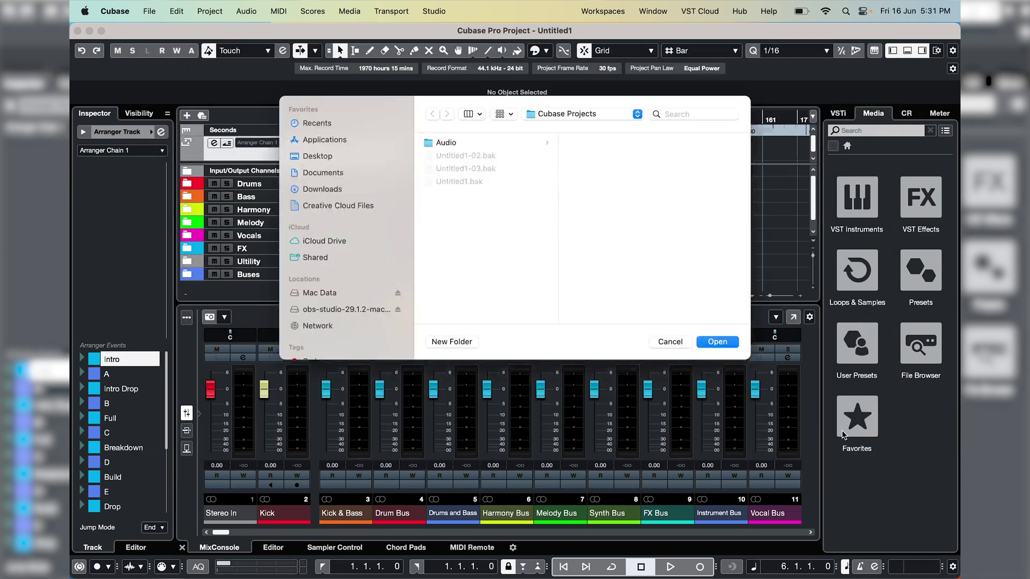
click(718, 341)
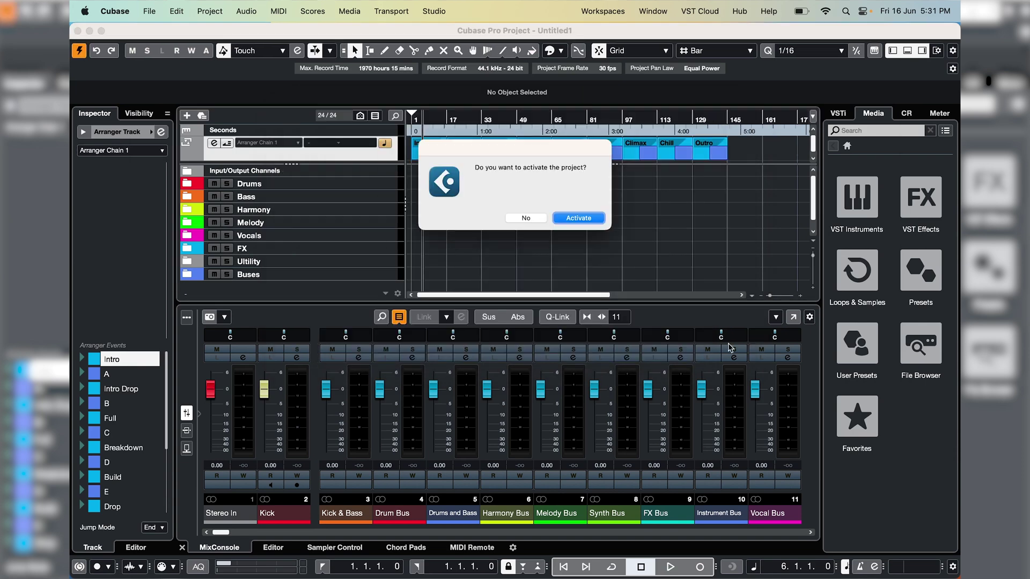
click(594, 218)
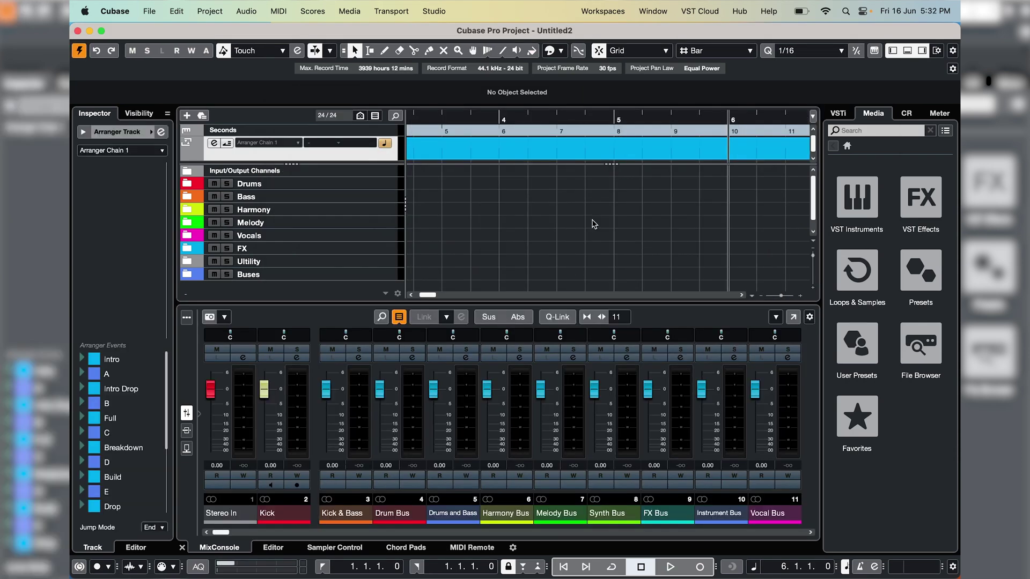
right_click(613, 111)
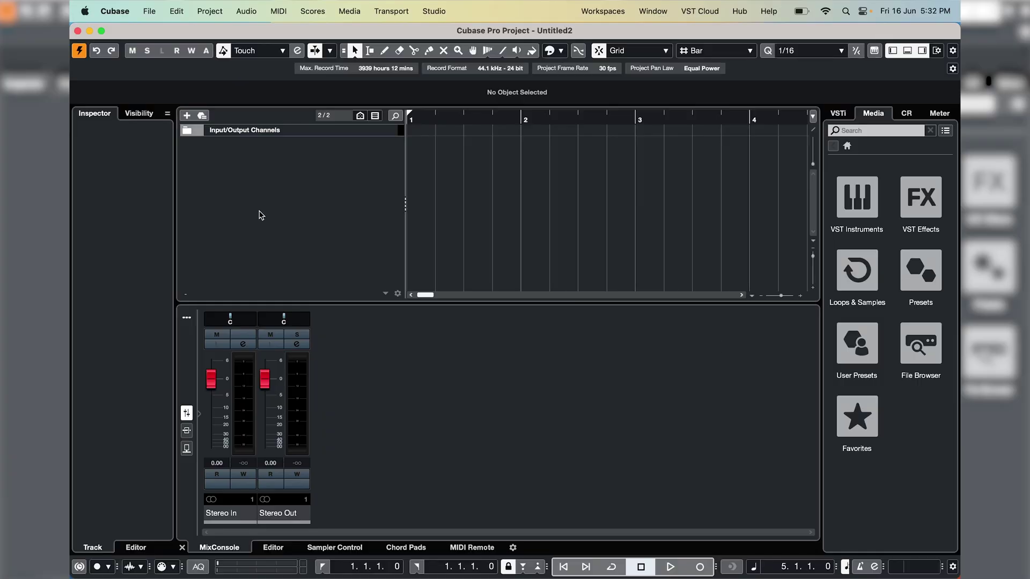
Step: In the empty project, add an Omnisphere track from the ! Empty Instrument preset and load ANDROMEDA - Andromedized from the Hardware Library
click(202, 116)
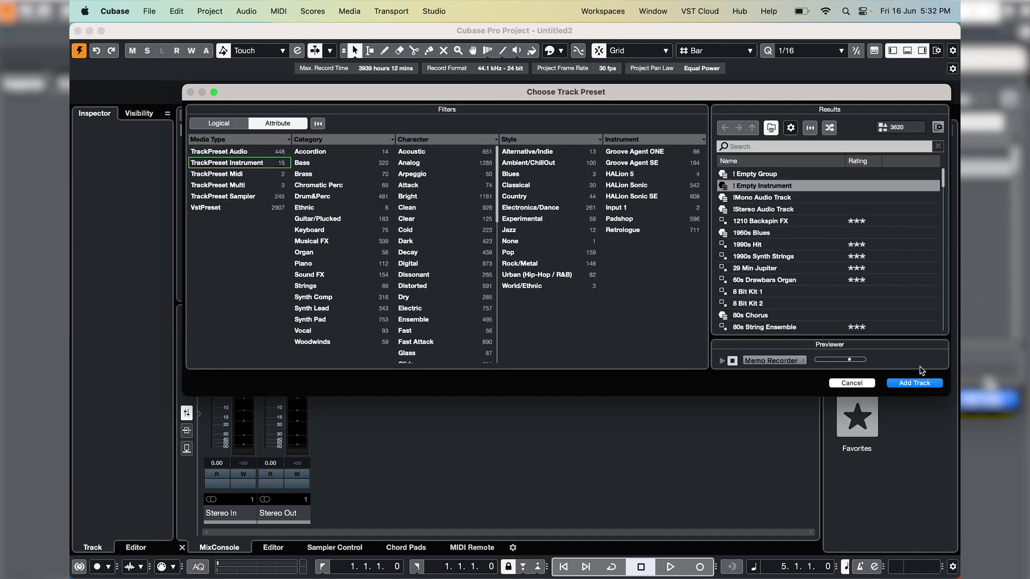
click(914, 383)
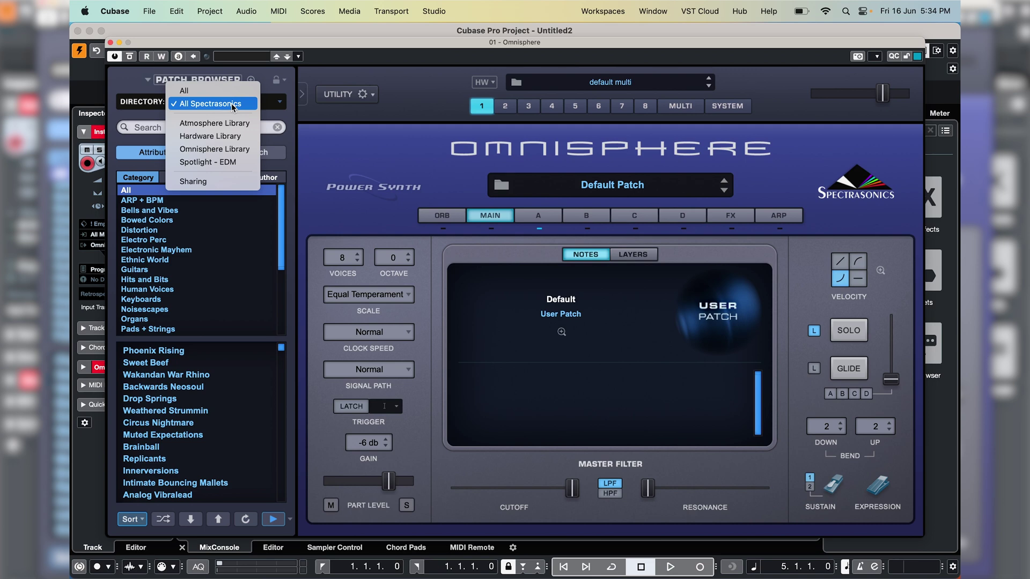
click(234, 136)
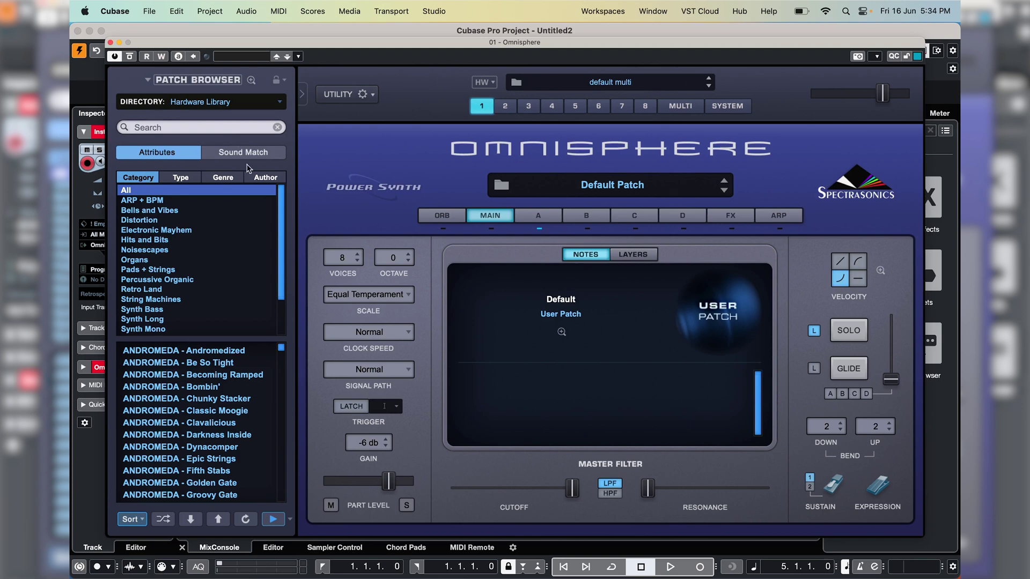
click(228, 353)
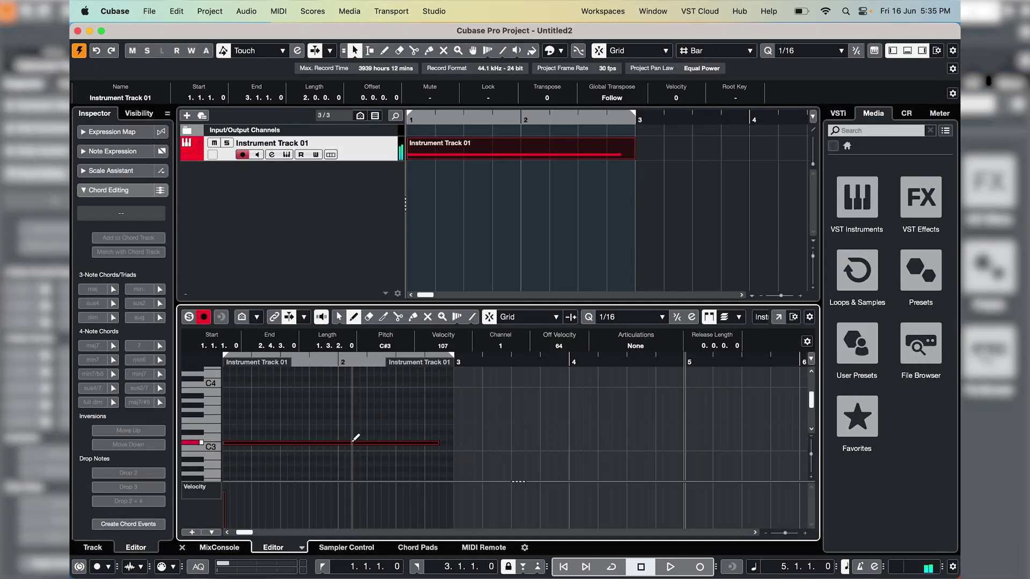
Step: Stack the long note in the Instrument Track 01 part into a four-note chord with B3 as its highest note
drag(345, 438, 348, 390)
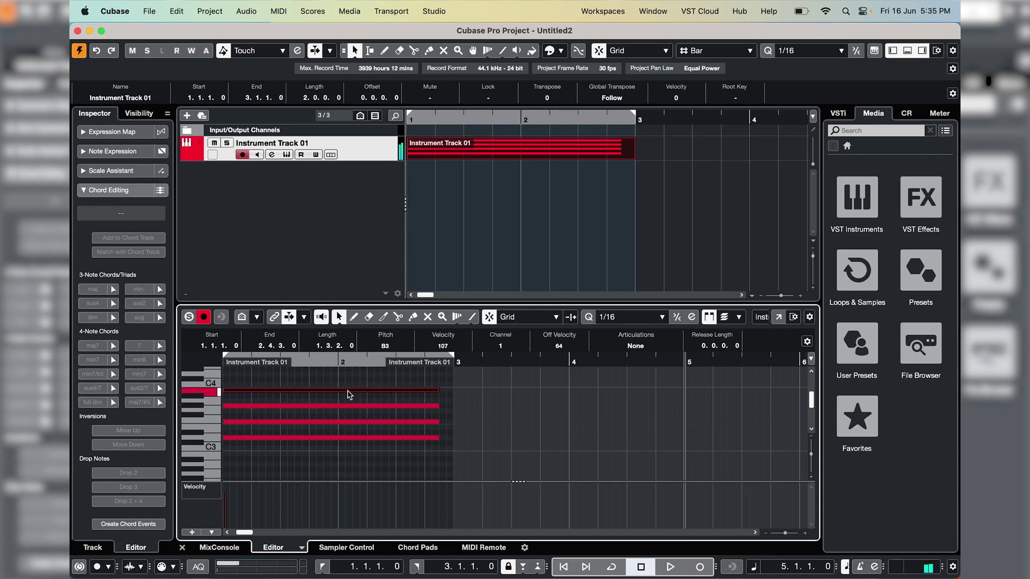
click(533, 270)
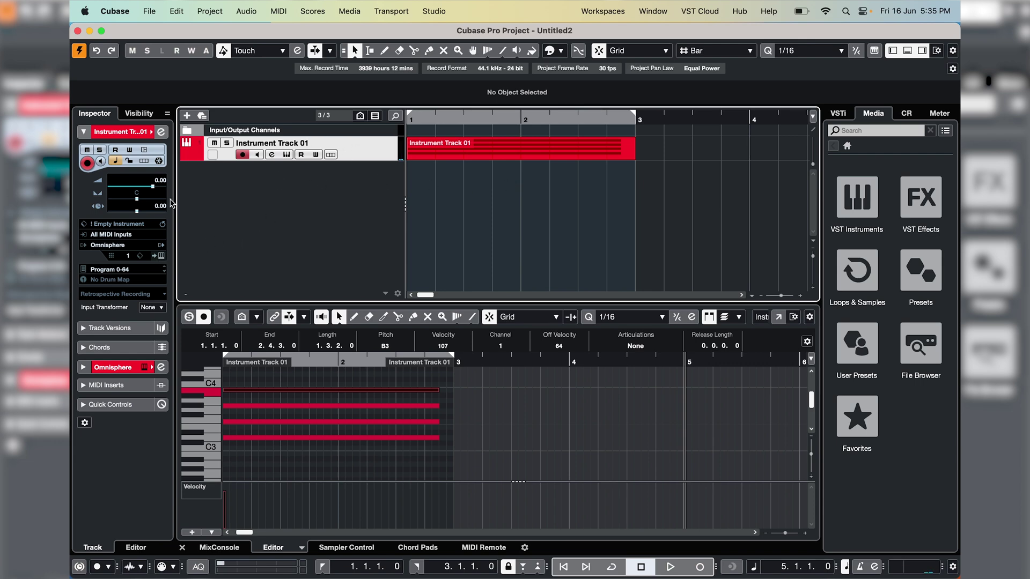
Step: Replace the KClip3 insert on Instrument Track 01 with Pro-L 2, discarding the old plug-in's changes, and close the plug-in window
click(160, 131)
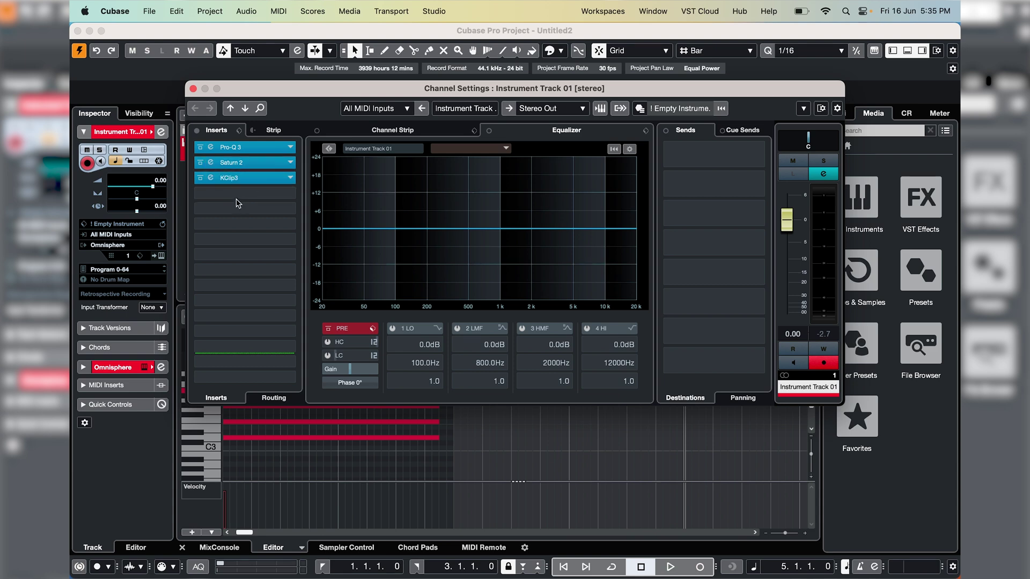
click(288, 180)
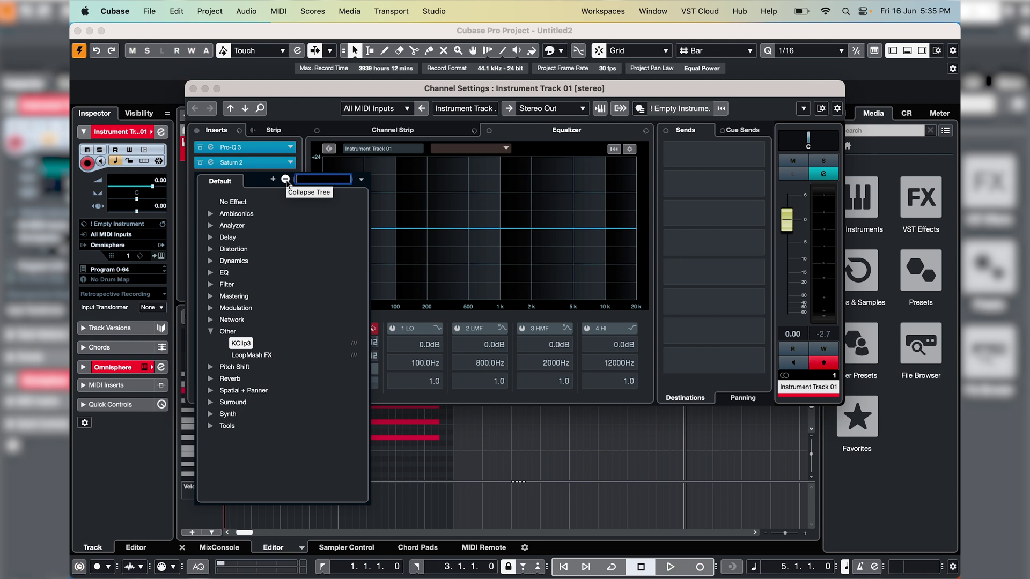
text(pro)
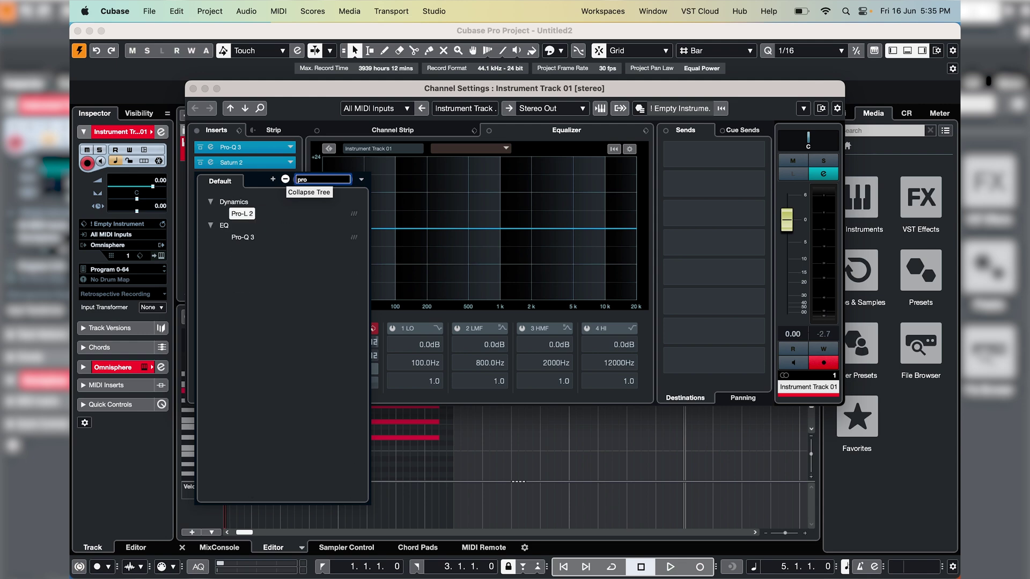
click(246, 216)
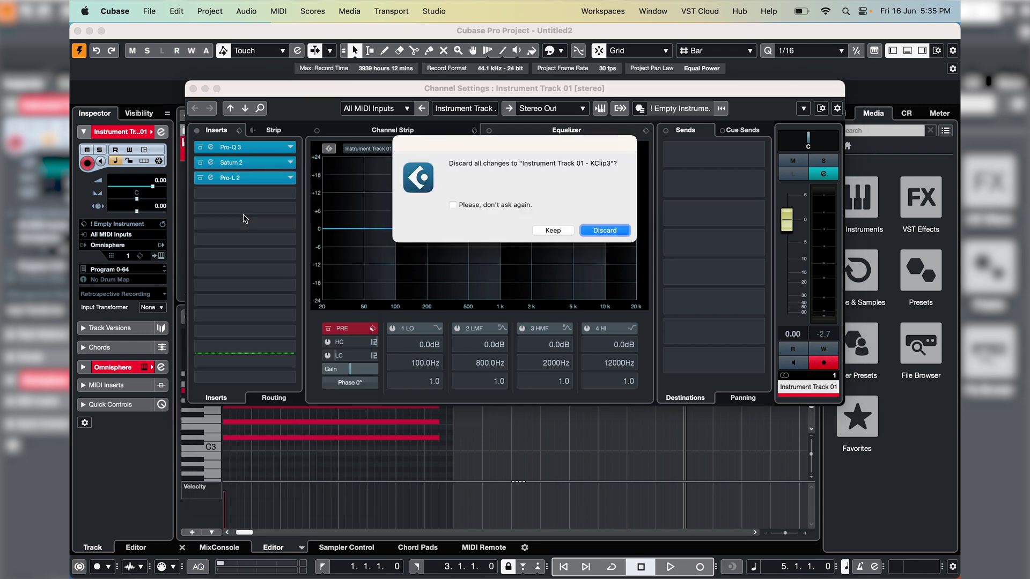
click(599, 231)
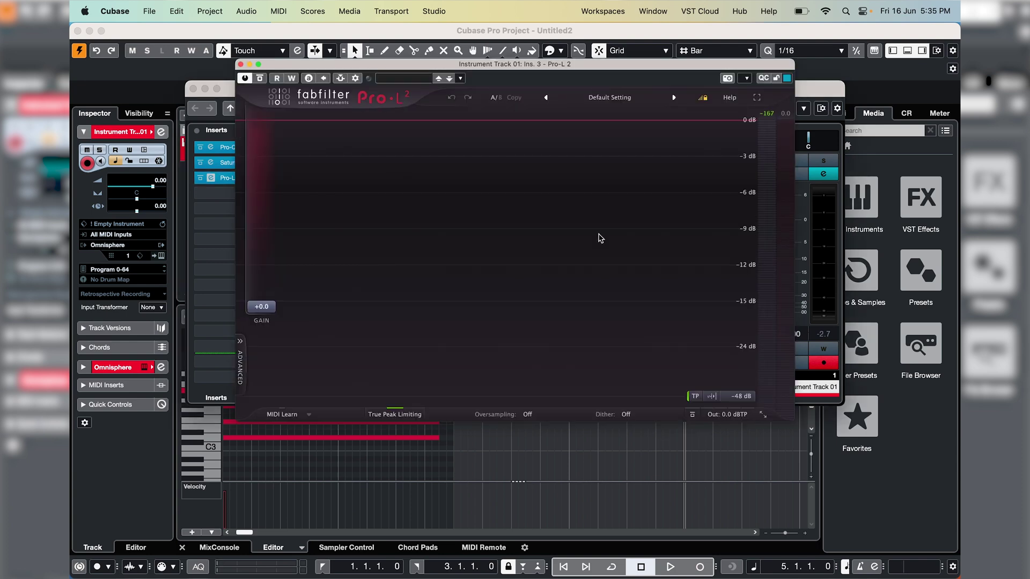
click(241, 65)
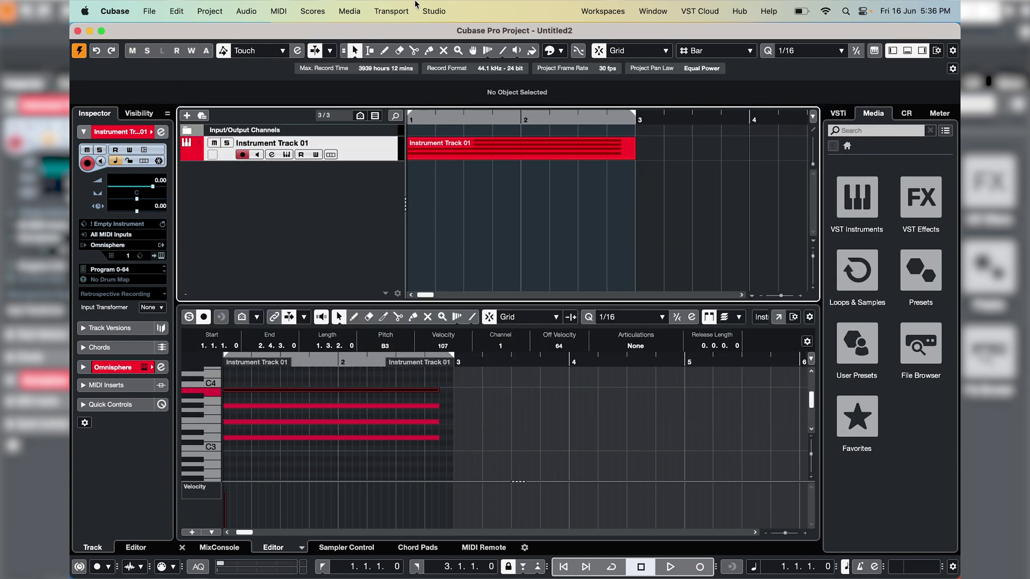
Step: Set the MiniFuse 1 audio device's buffer size to 128 samples in the Studio Setup
click(433, 11)
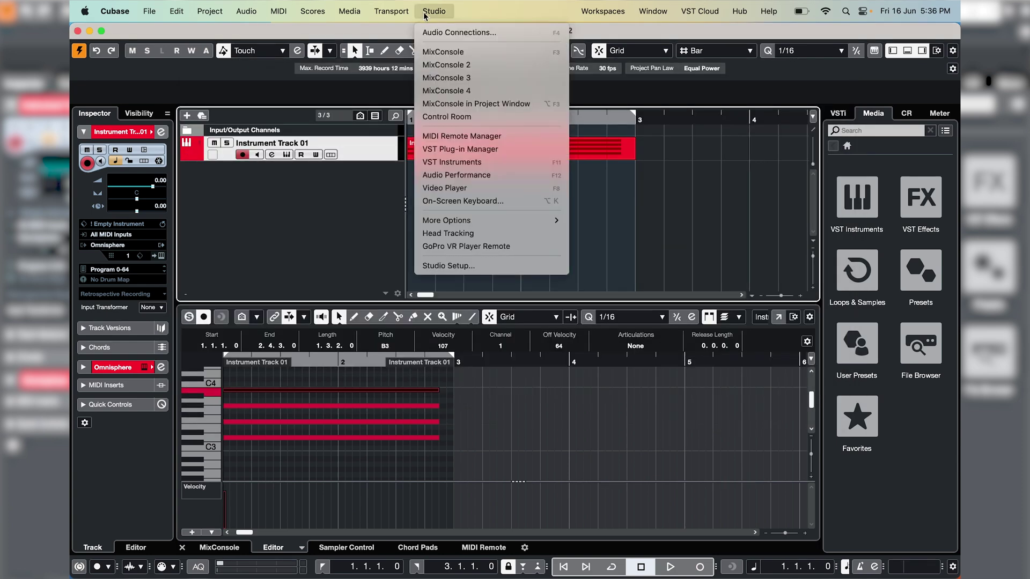
click(505, 266)
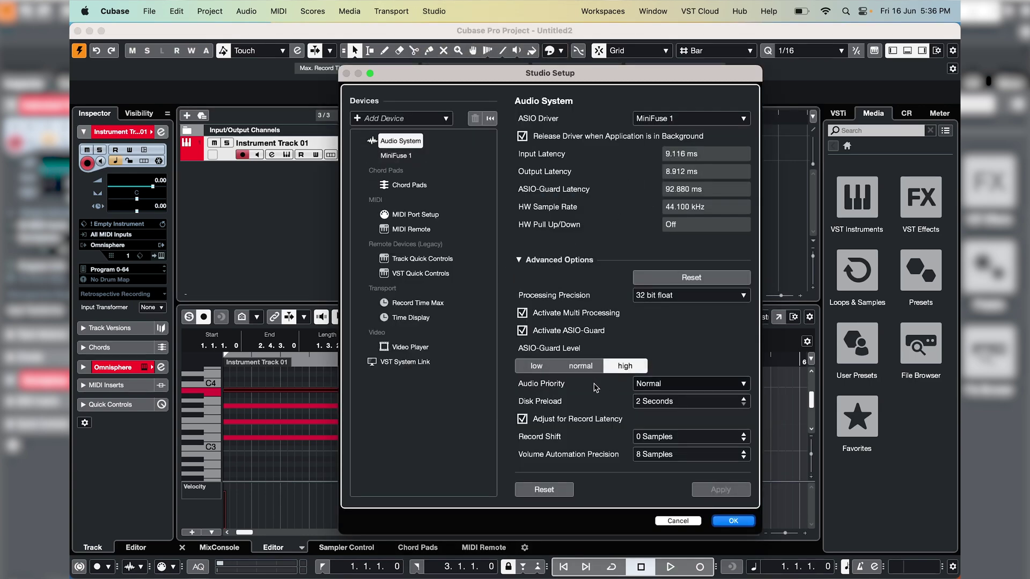
click(395, 155)
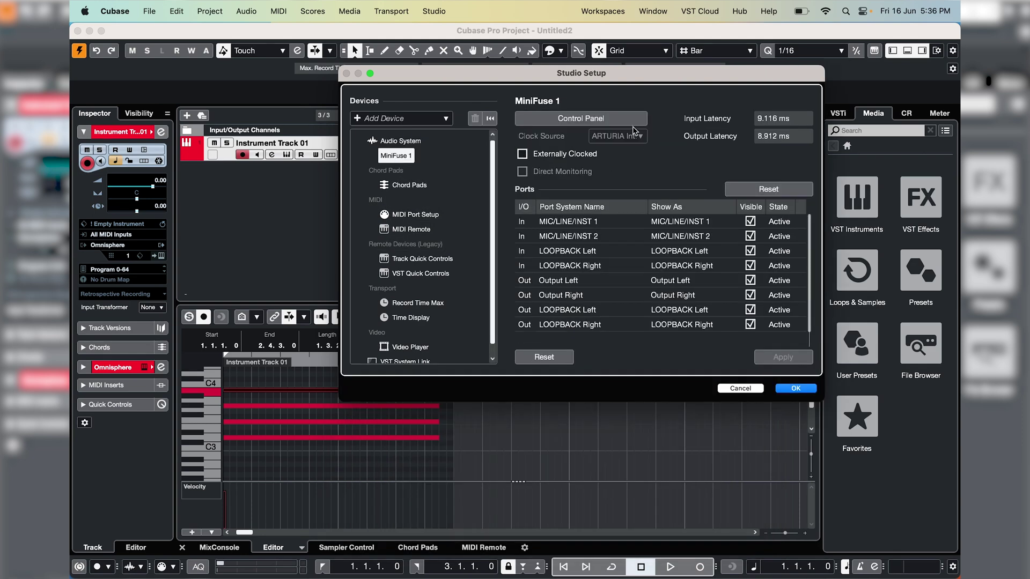
click(612, 121)
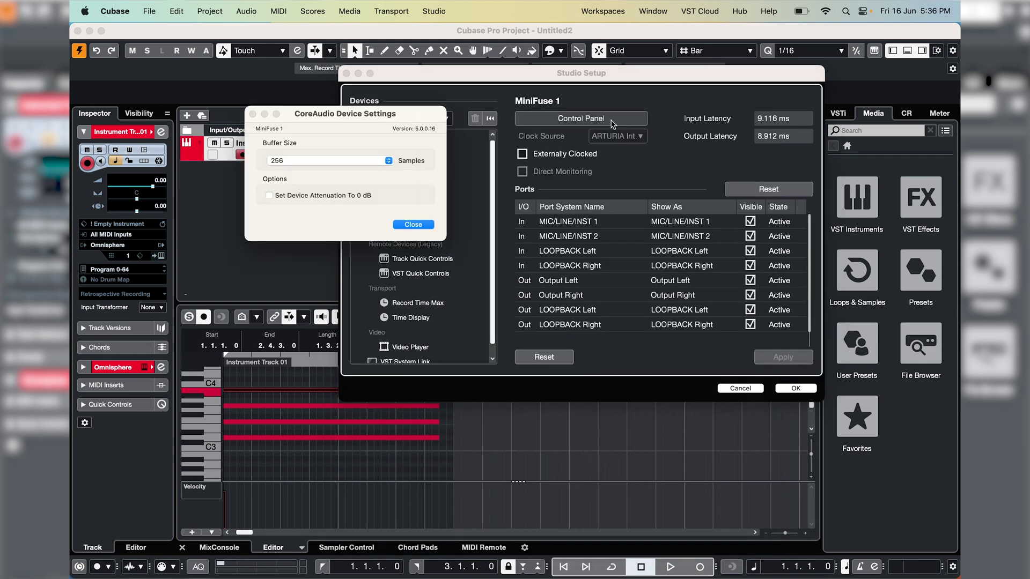
click(363, 161)
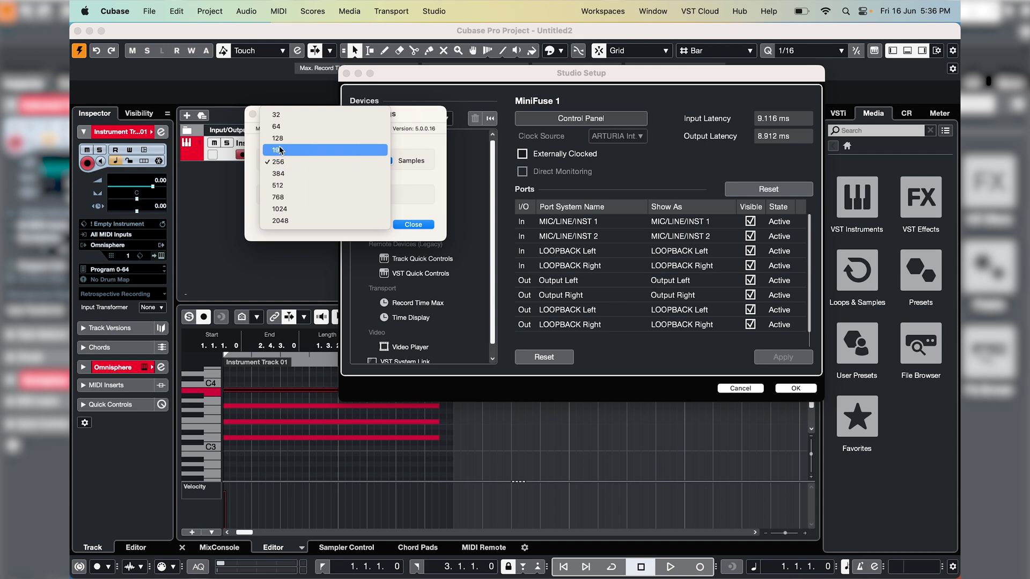
click(296, 139)
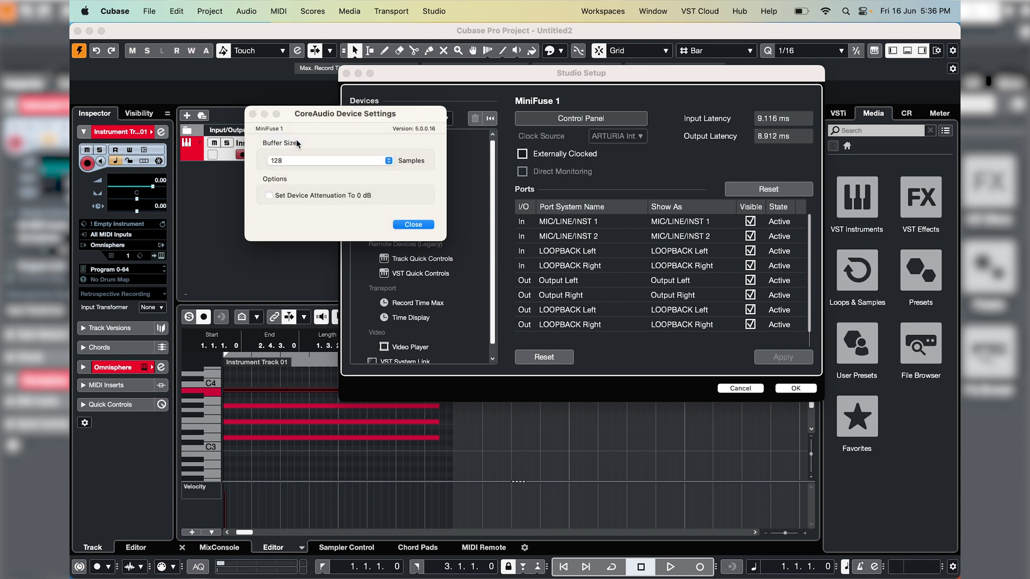
click(428, 225)
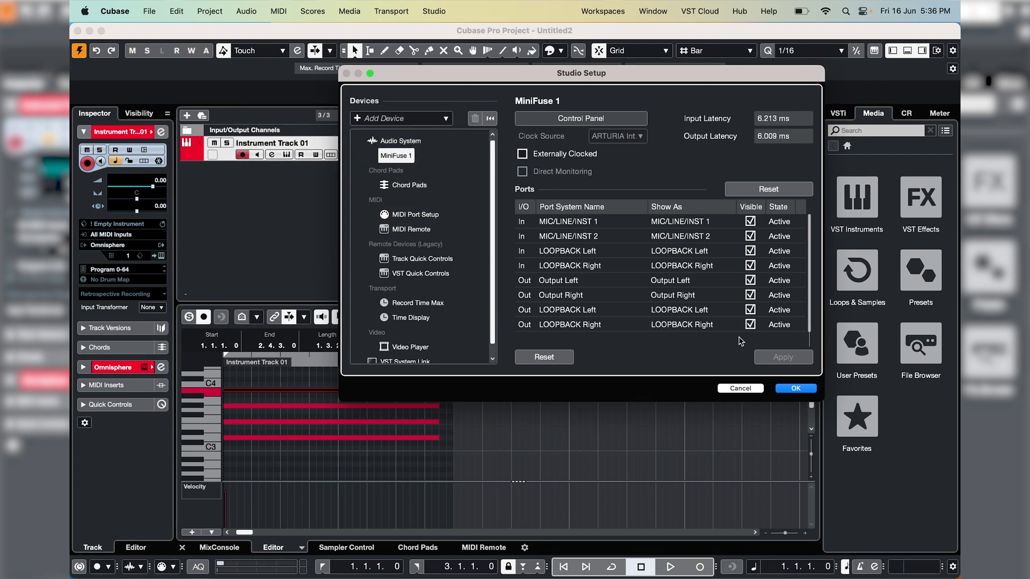
Step: Confirm the Studio Setup and play the single Omnisphere part while checking the audio load in the Audio Performance meters
key(Return)
click(282, 567)
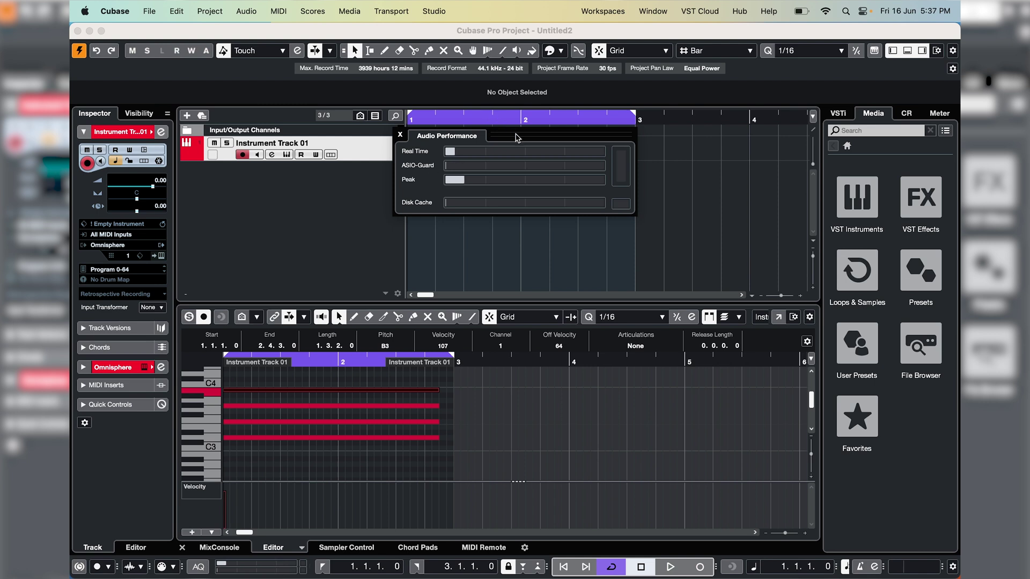
drag(516, 138, 605, 228)
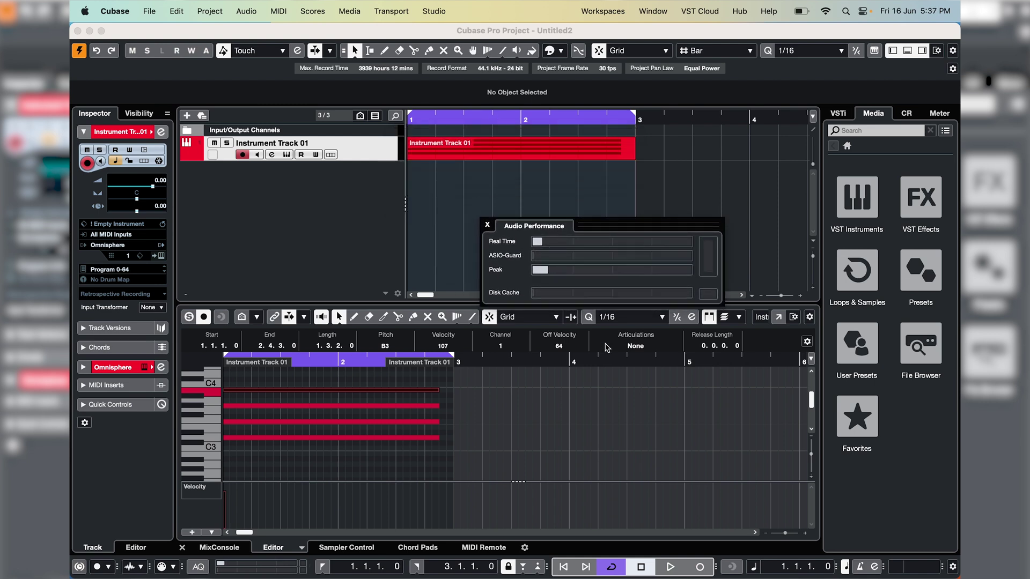
click(671, 567)
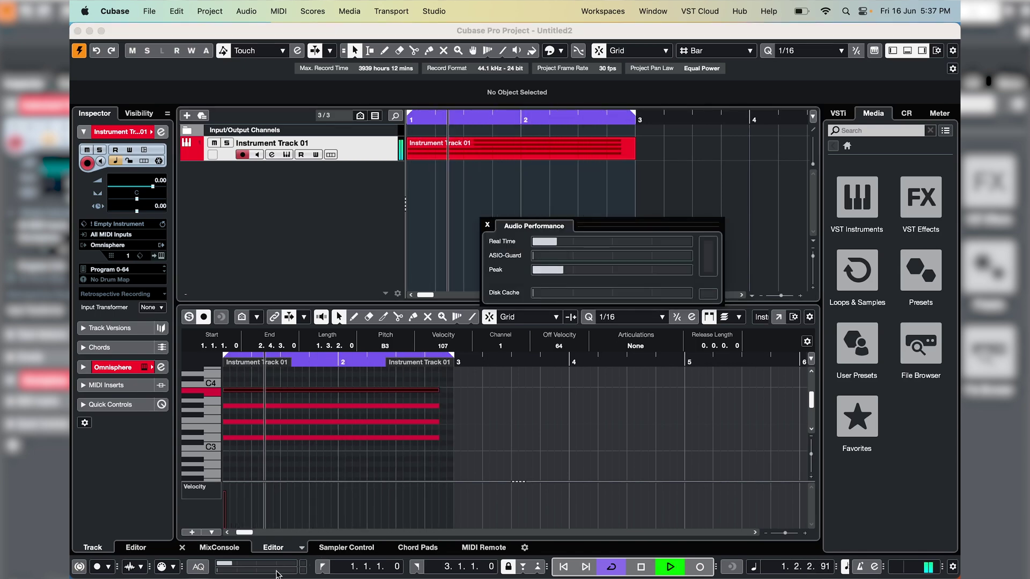
key(space)
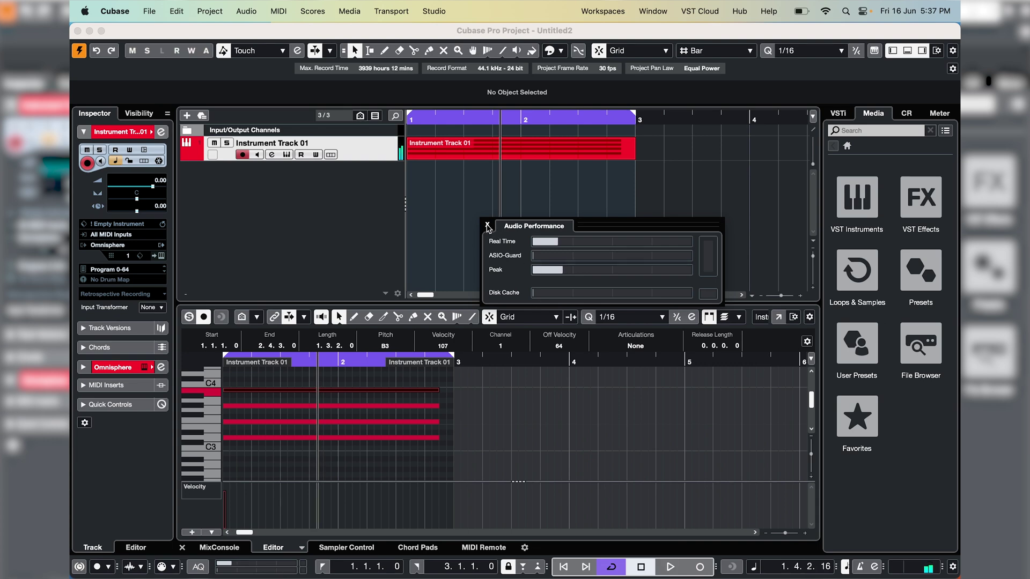
Step: Duplicate Instrument Track 01 with its chord part four times to make five Omnisphere tracks
key(shift+super+d)
key(shift+super+d)
key(shift+super+d)
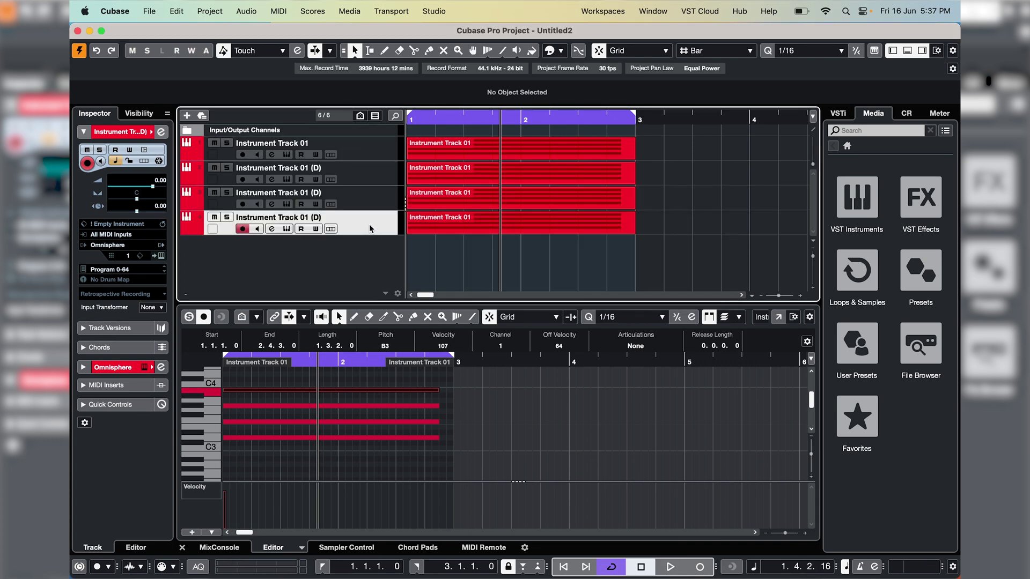
right_click(369, 223)
click(427, 264)
Step: Play the five instrument tracks from the project start and check the audio load in the Audio Performance meters
click(564, 568)
click(273, 570)
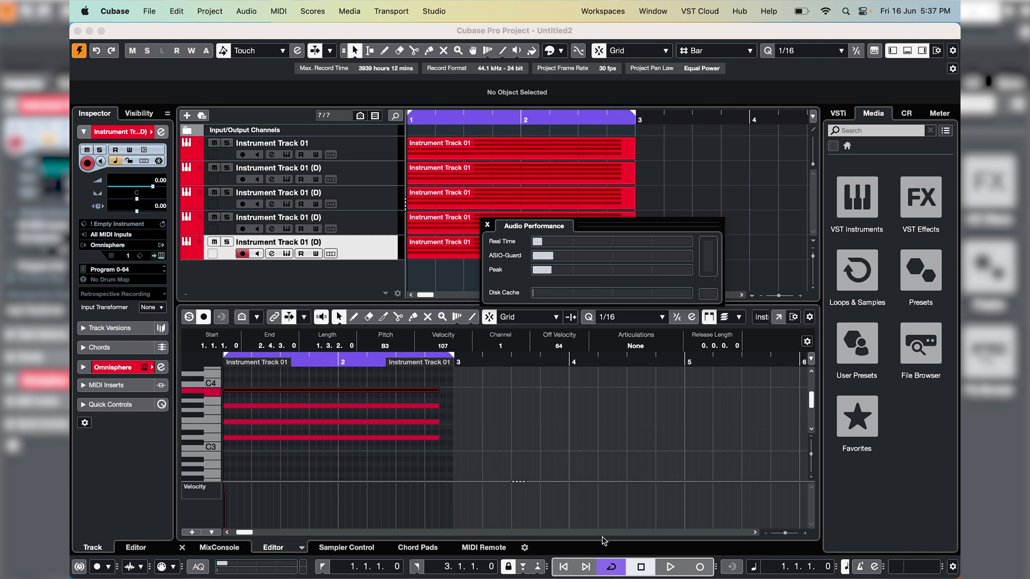
click(670, 568)
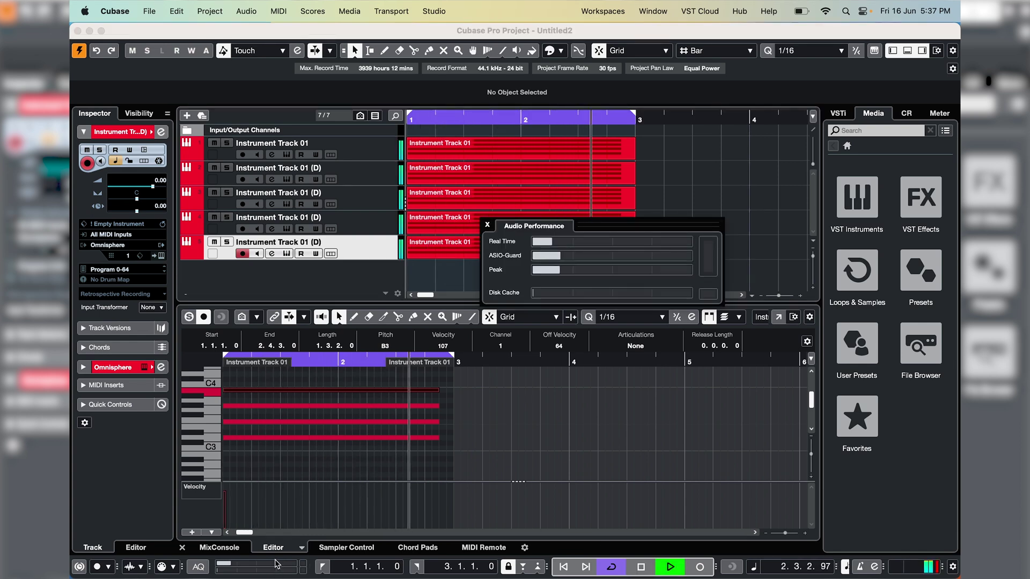
click(641, 567)
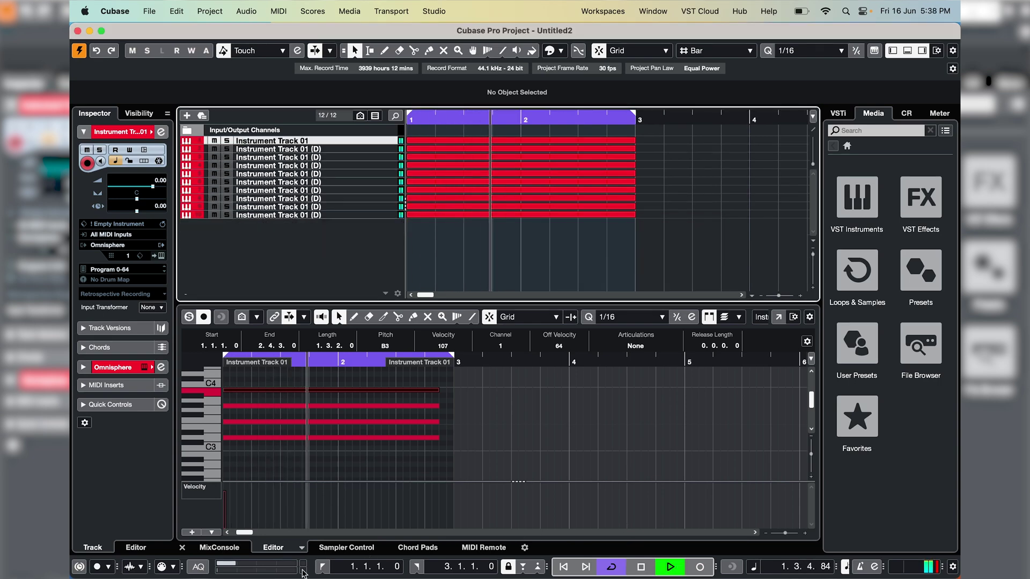
Step: Check the Audio Performance meters while the ten instrument tracks play, close them and stop playback
click(286, 567)
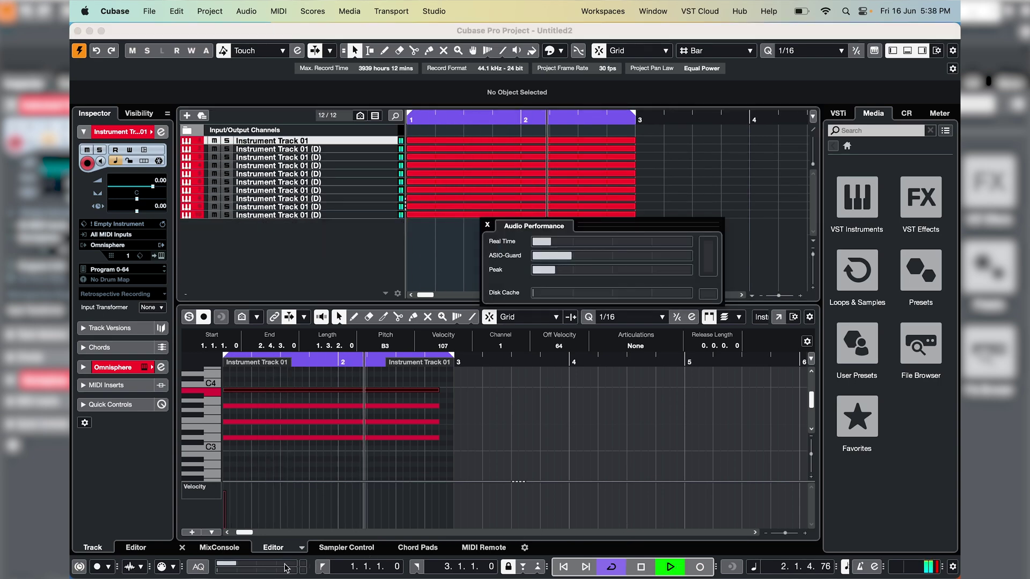
click(488, 225)
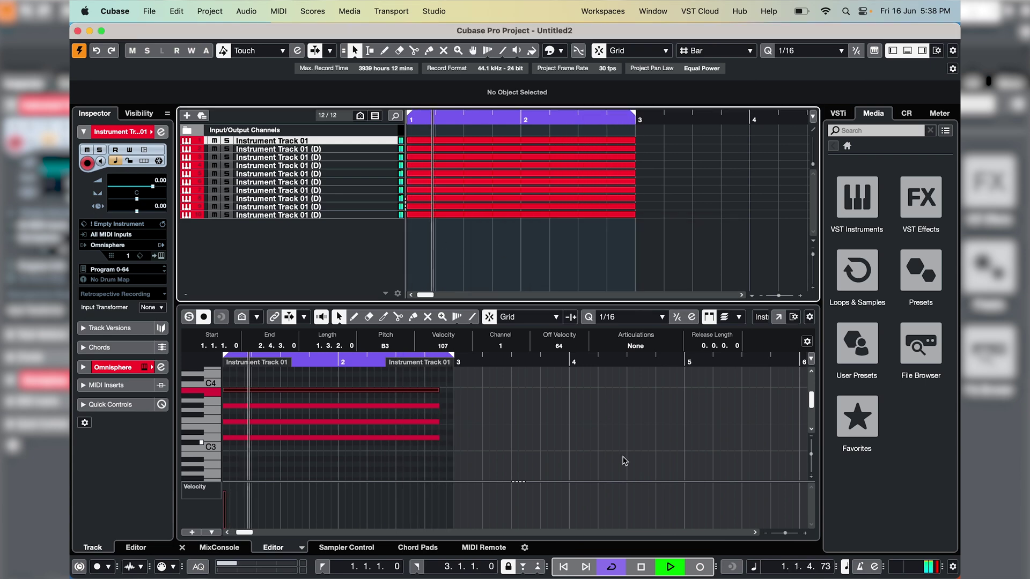
click(641, 567)
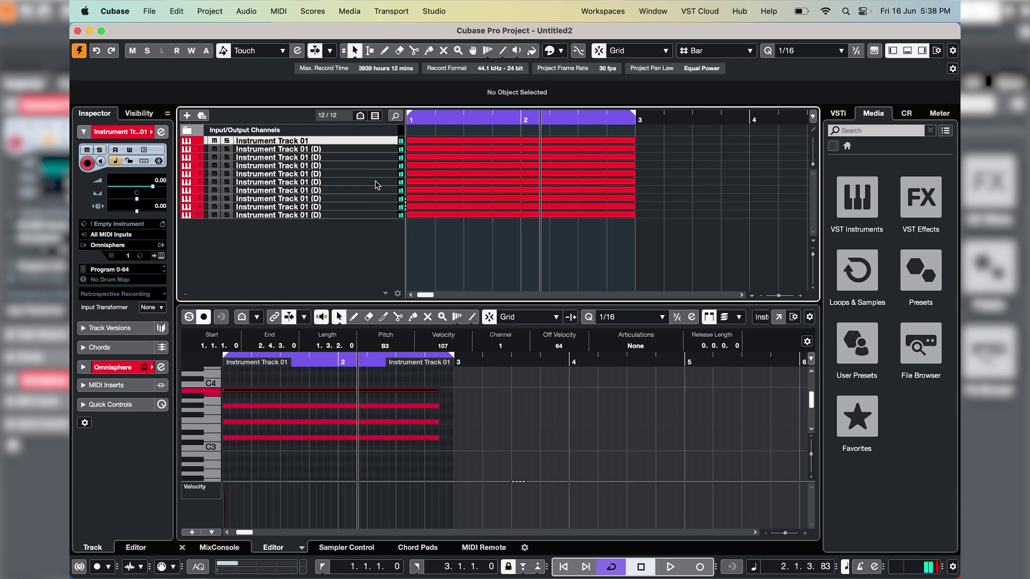
Step: Duplicate all ten instrument tracks and check the audio load while the resulting twenty tracks play
key(super+a)
key(super+shift+d)
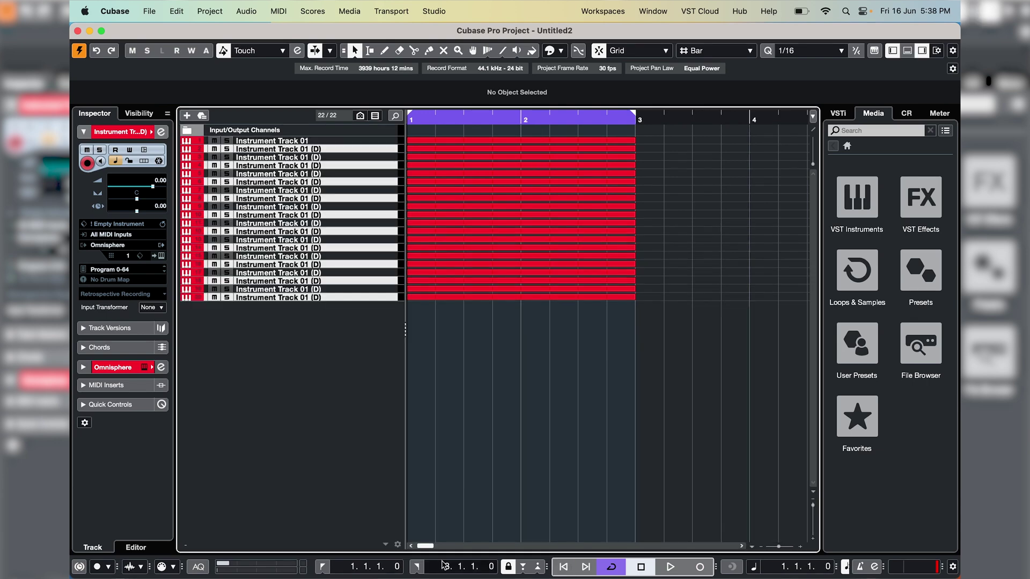
click(664, 567)
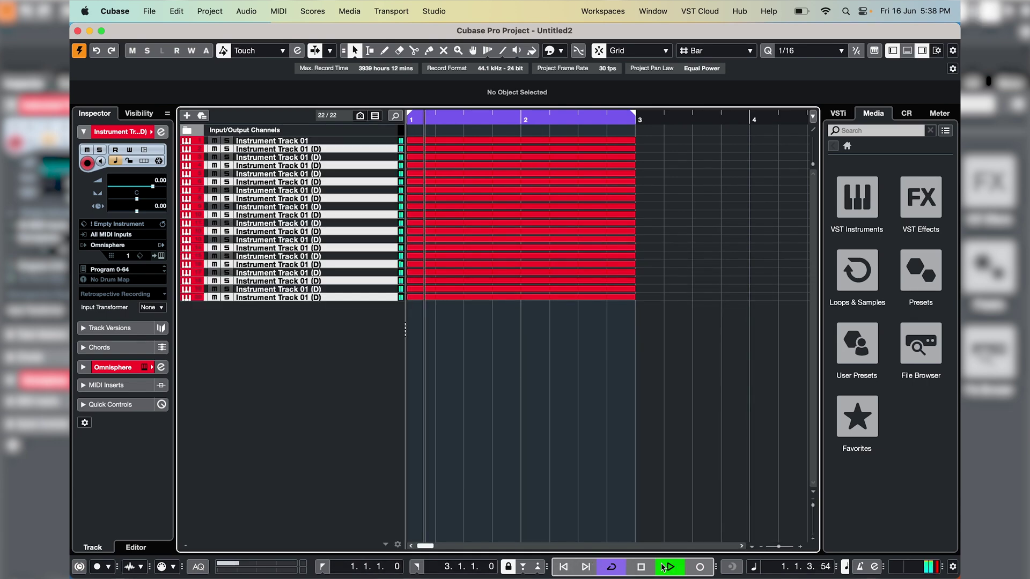
click(282, 565)
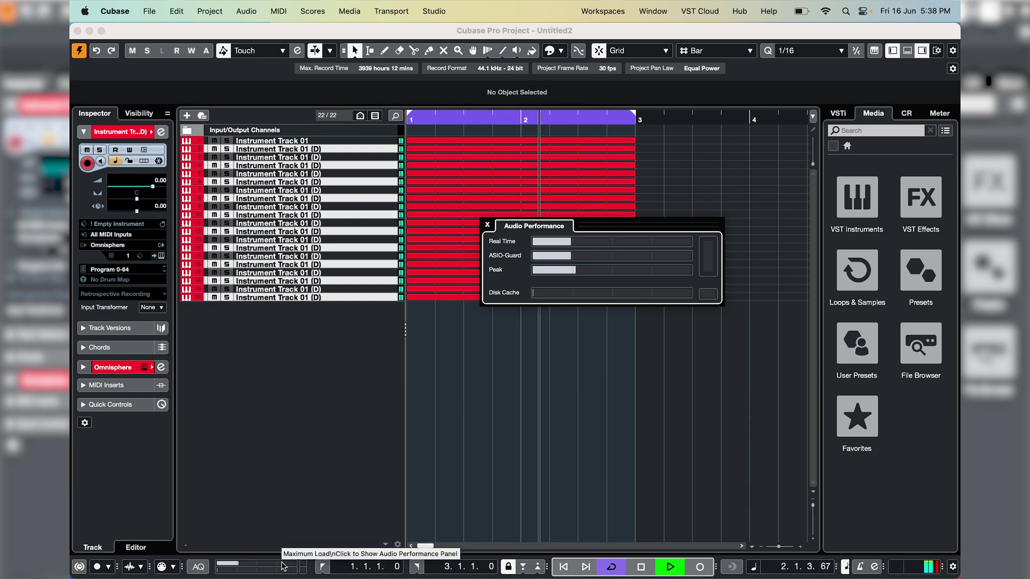
click(486, 225)
key(space)
Step: Duplicate all twenty instrument tracks together to make forty
click(376, 141)
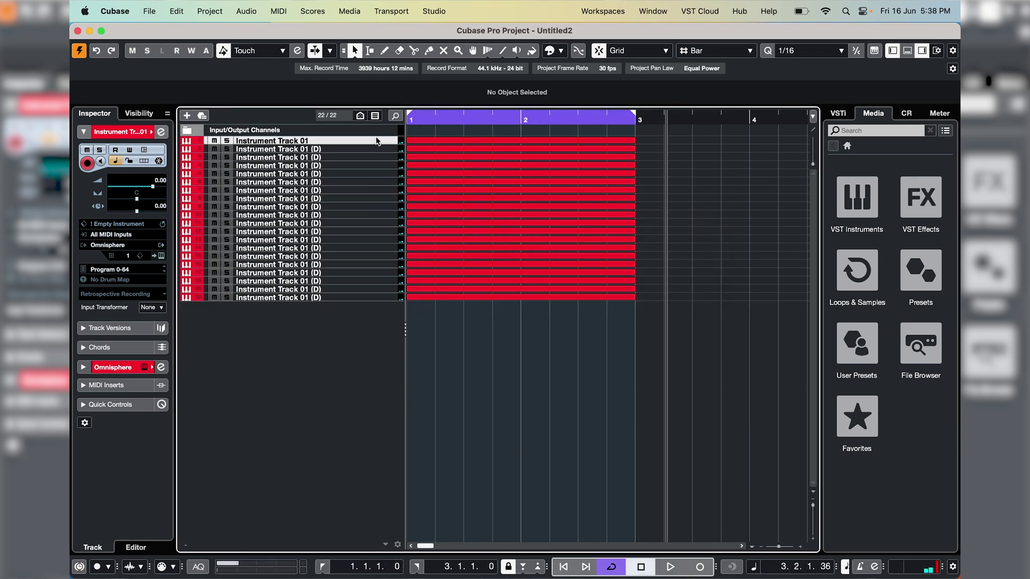
shift+click(383, 298)
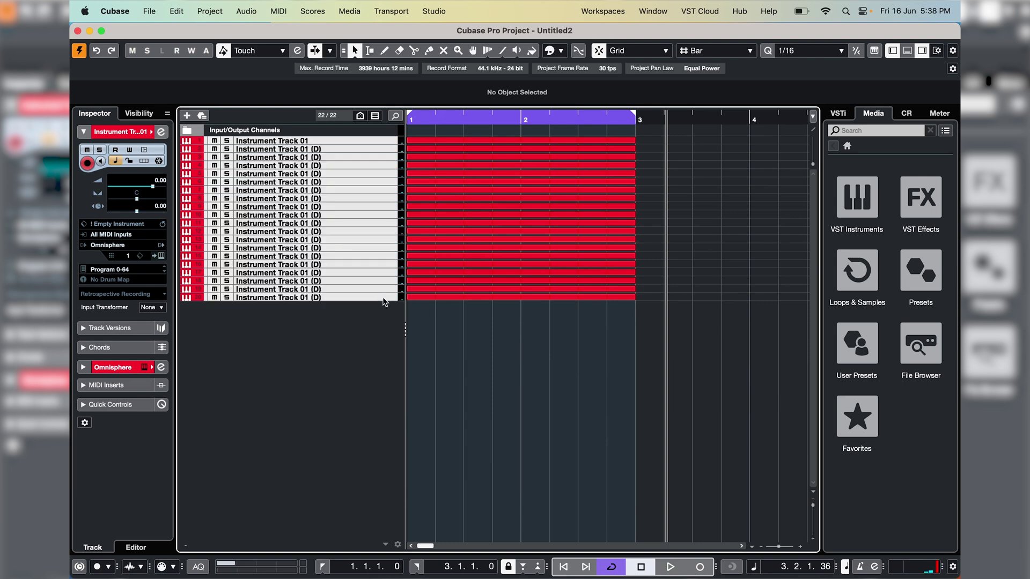
right_click(383, 301)
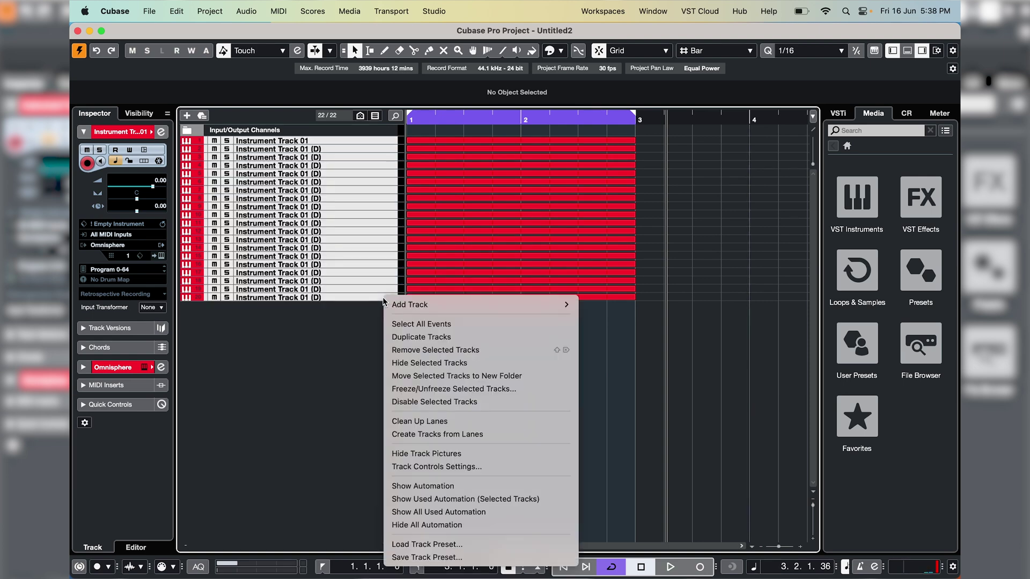
click(436, 337)
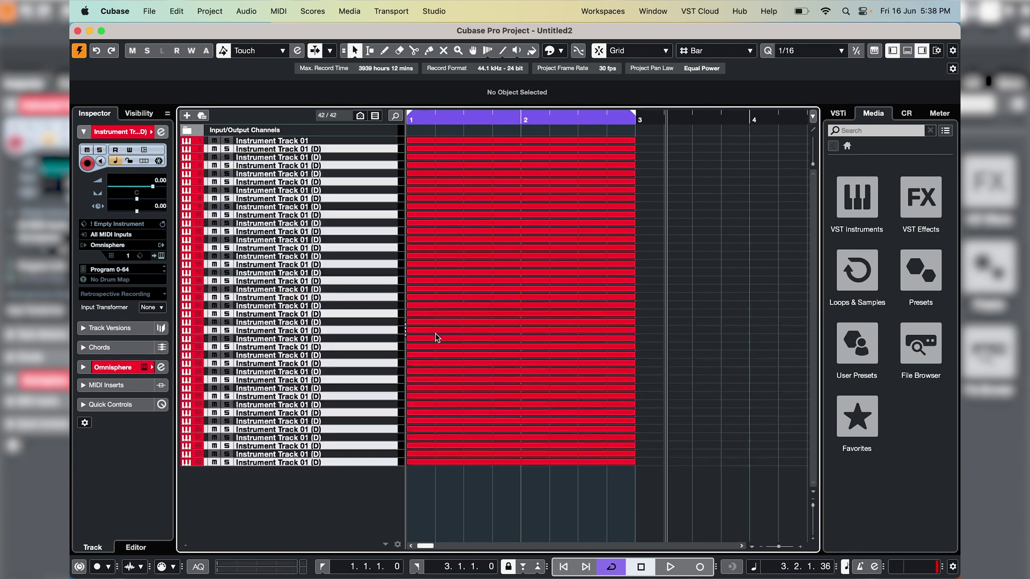
Step: Play the forty instrument tracks with the Audio Performance meters open to check the load, and stop playback
click(257, 567)
key(space)
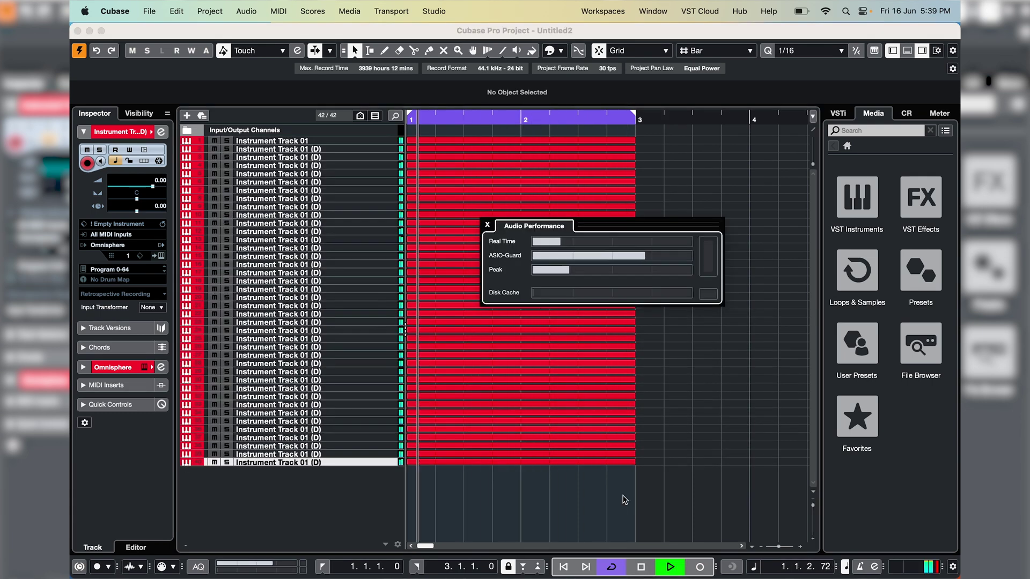
click(646, 567)
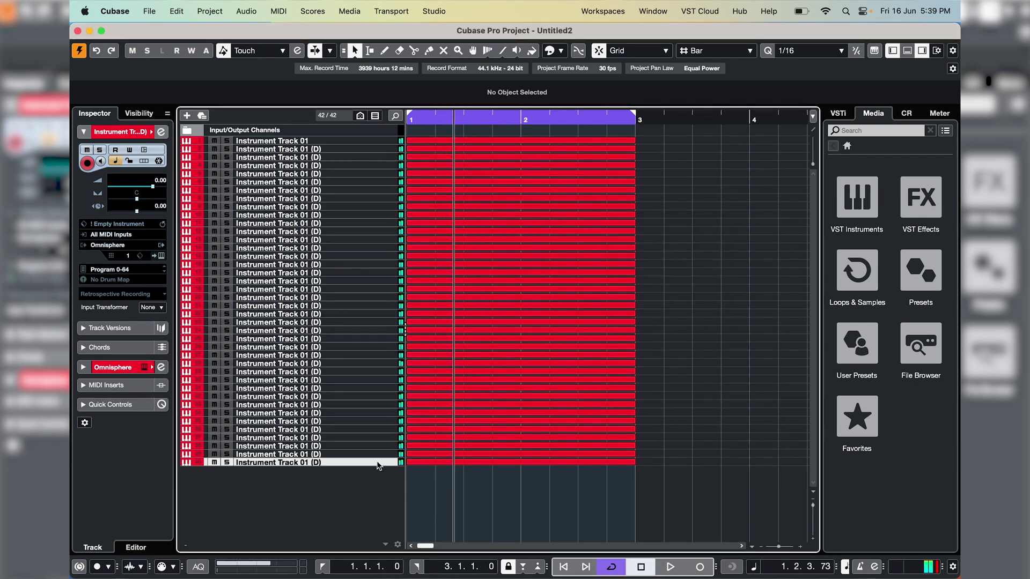
Step: Duplicate ten of the instrument tracks to bring the project to fifty Omnisphere tracks
key(super+d)
key(super+d)
key(super+d)
key(super+d)
key(super+d)
key(super+d)
key(super+d)
key(super+d)
key(super+d)
key(super+d)
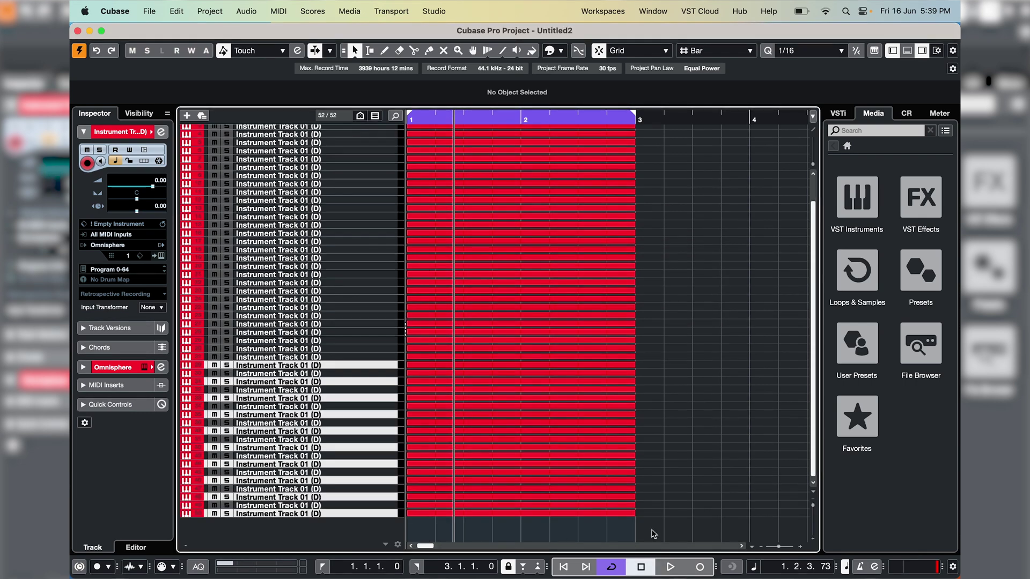
Step: Play the fifty instrument tracks from the project start to test the load, and stop playback
click(562, 568)
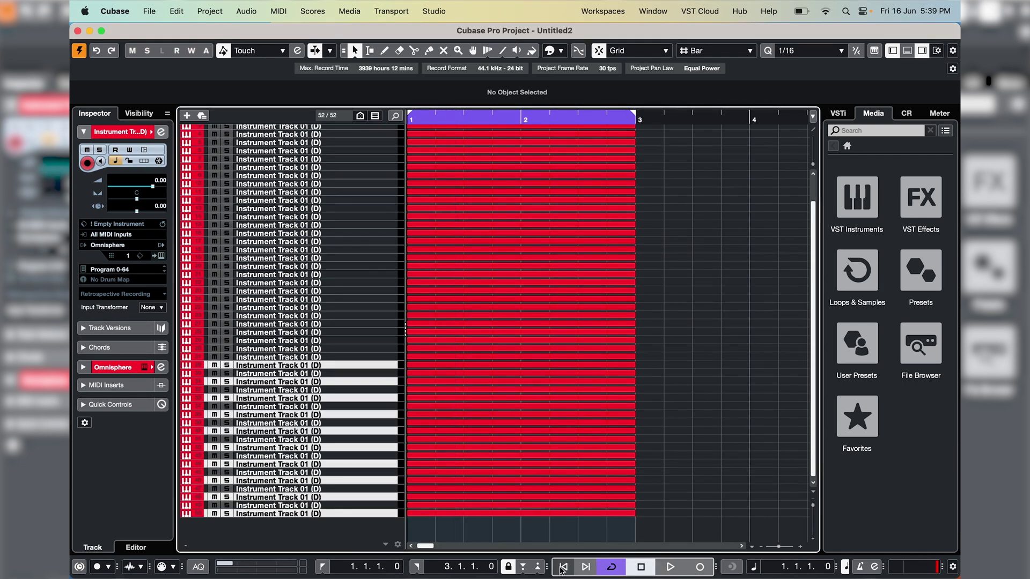
click(672, 567)
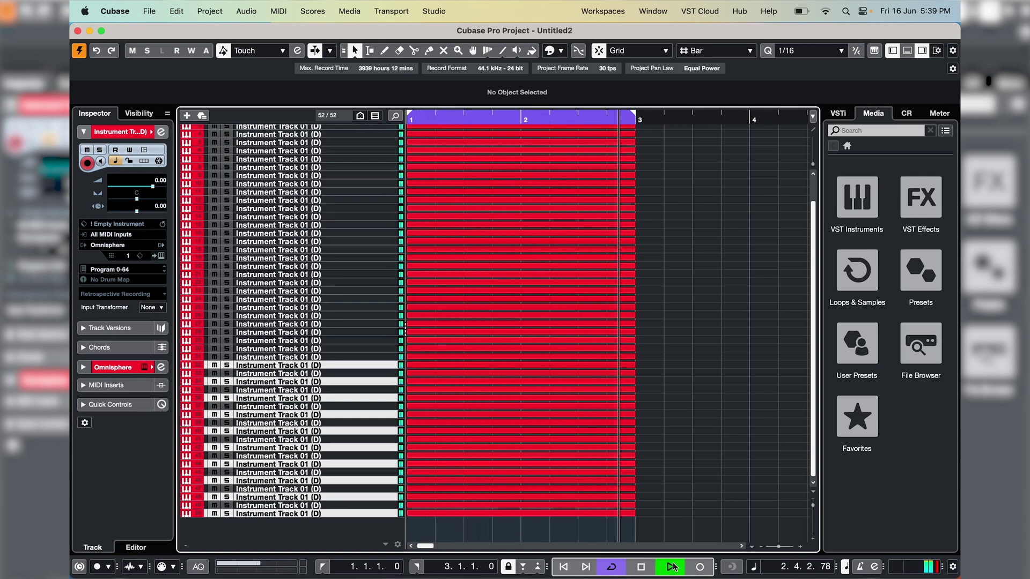
click(642, 568)
Step: Duplicate the ten selected tracks and check the Audio Performance meters while the sixty instrument tracks play
right_click(378, 515)
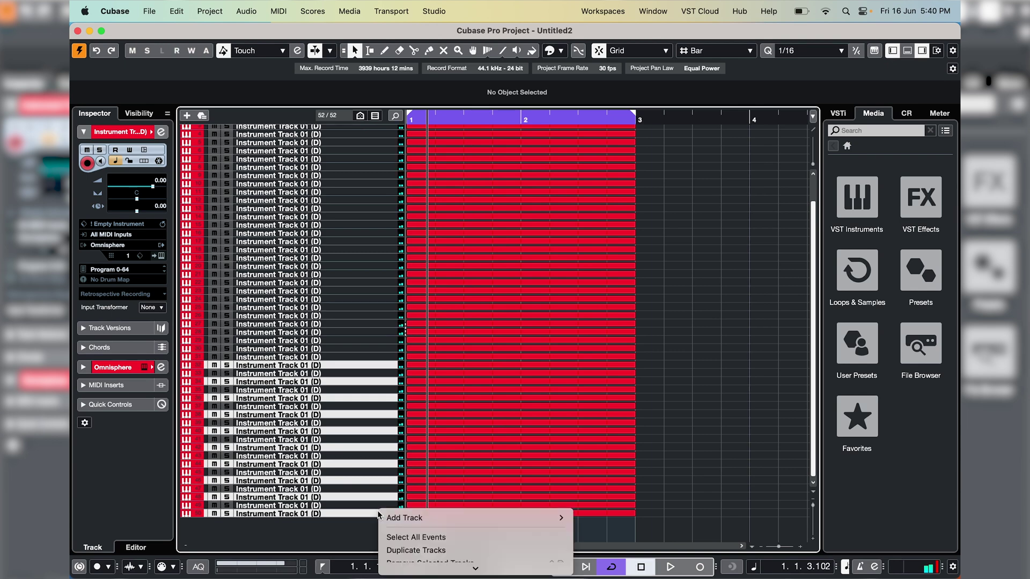
click(428, 550)
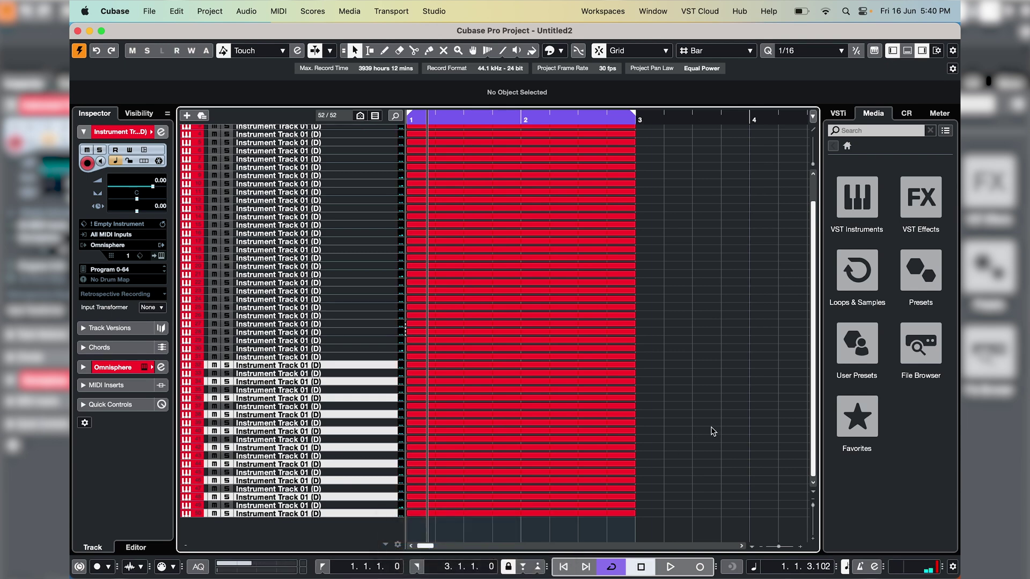
click(676, 568)
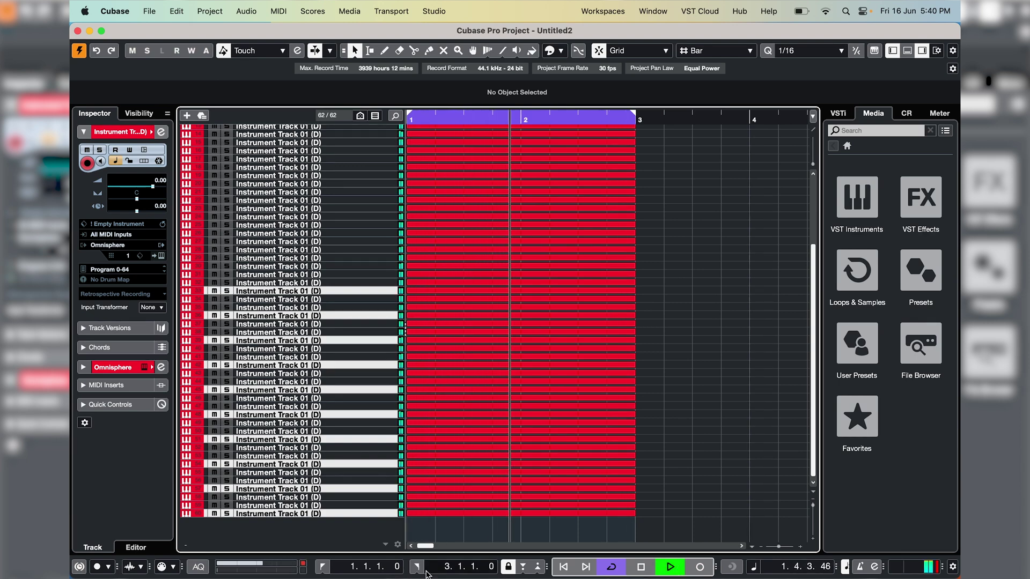
click(285, 567)
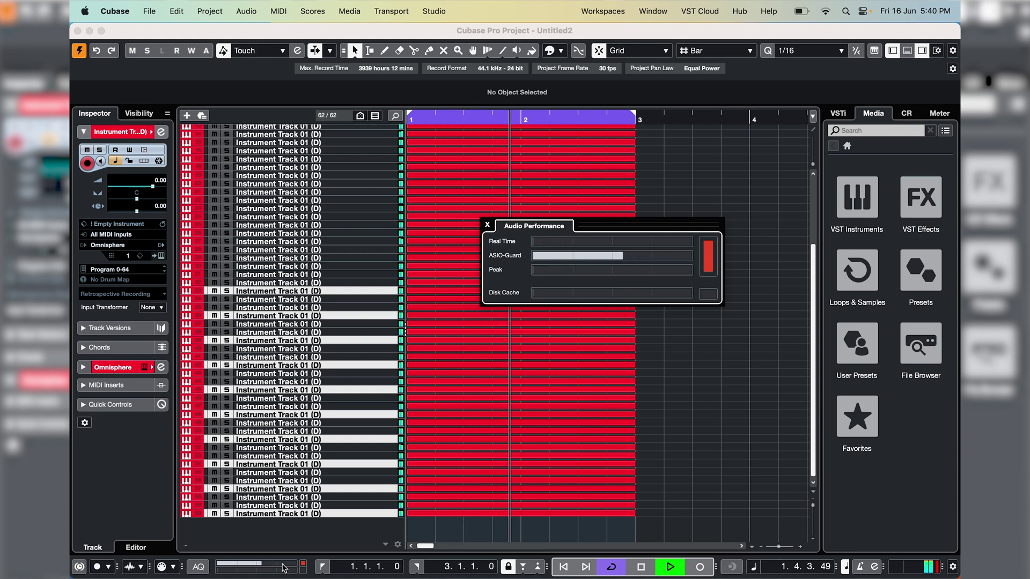
click(641, 569)
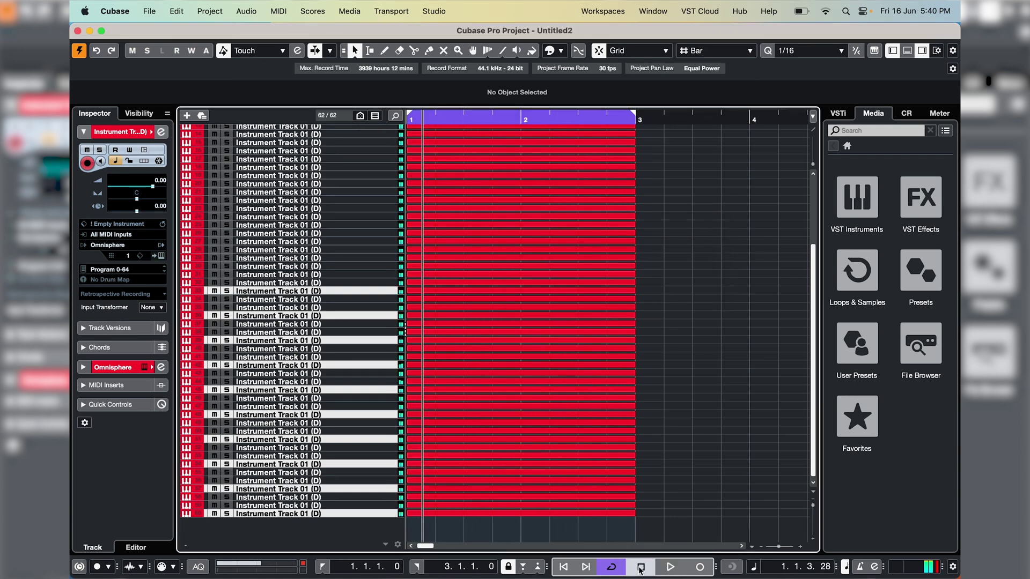